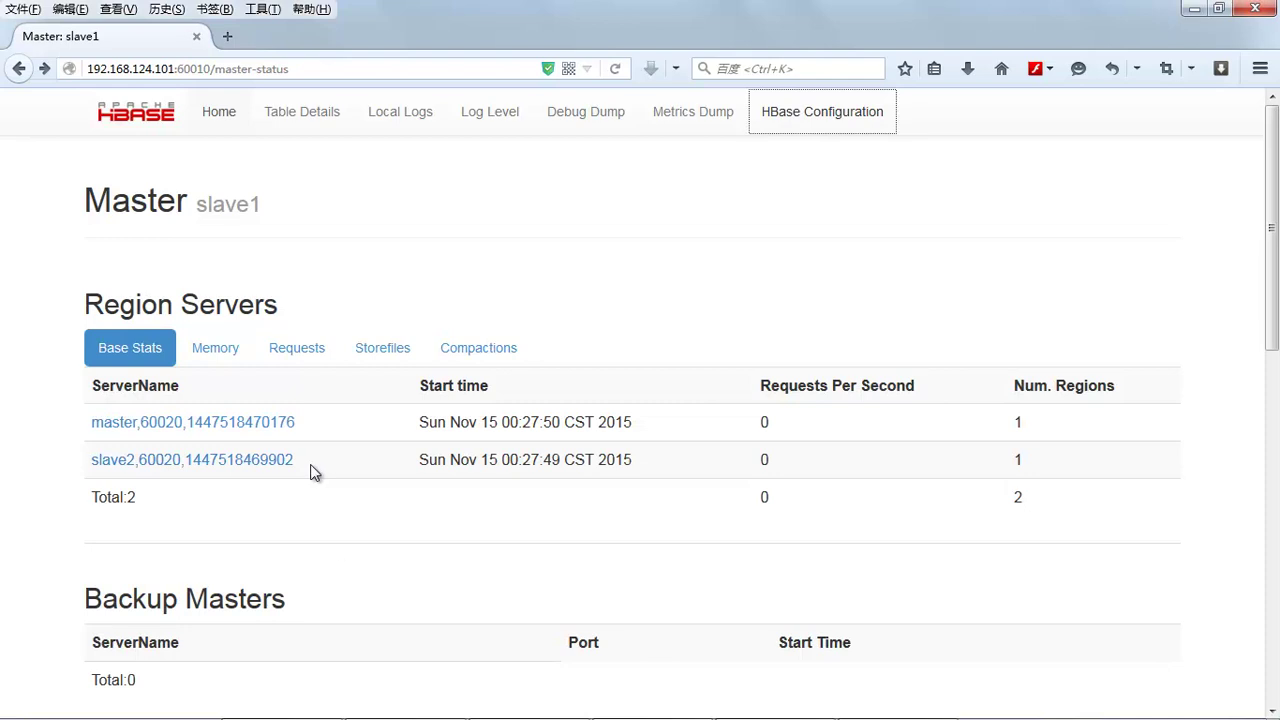
- Switch to the slave1 session in Xshell and list the HBase bin directory to locate the hbase-daemon.sh script
{"action": "mouse_move", "coordinate": [395, 718]}
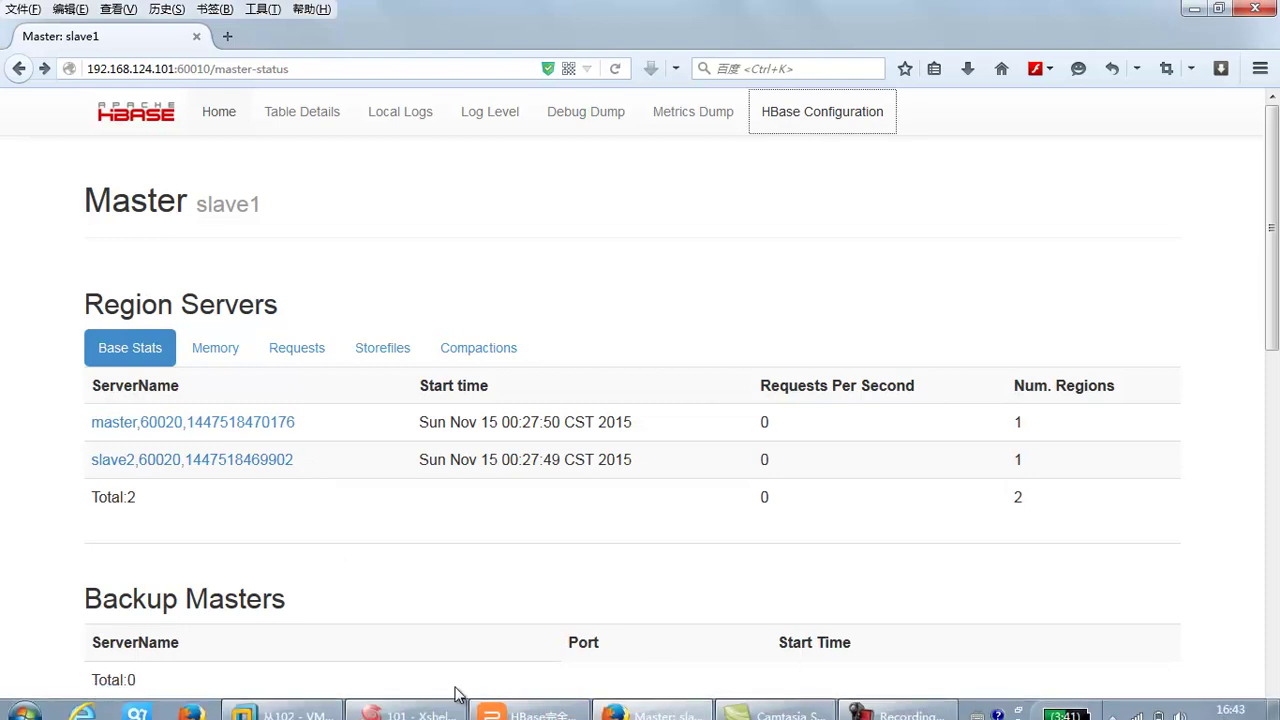
{"action": "left_click", "coordinate": [410, 710]}
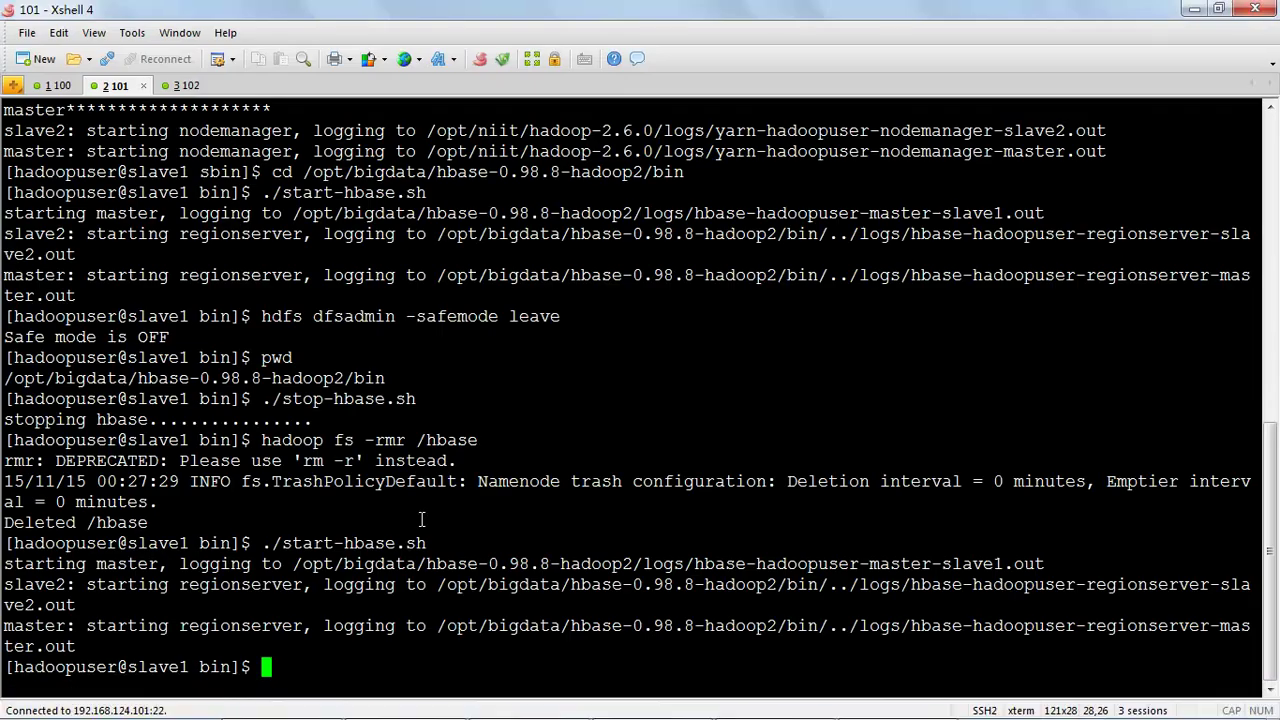
{"action": "type", "text": "ls"}
{"action": "key", "text": "Return"}
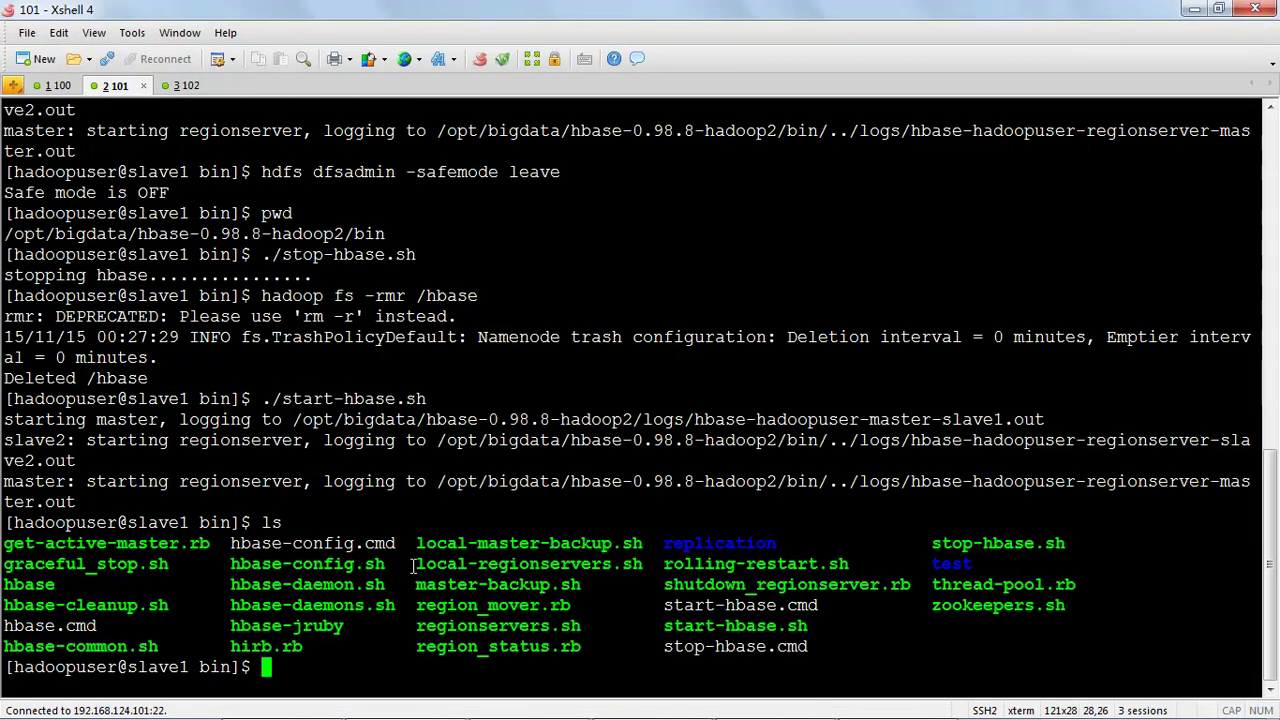
{"action": "left_click_drag", "start_coordinate": [229, 584], "coordinate": [385, 586]}
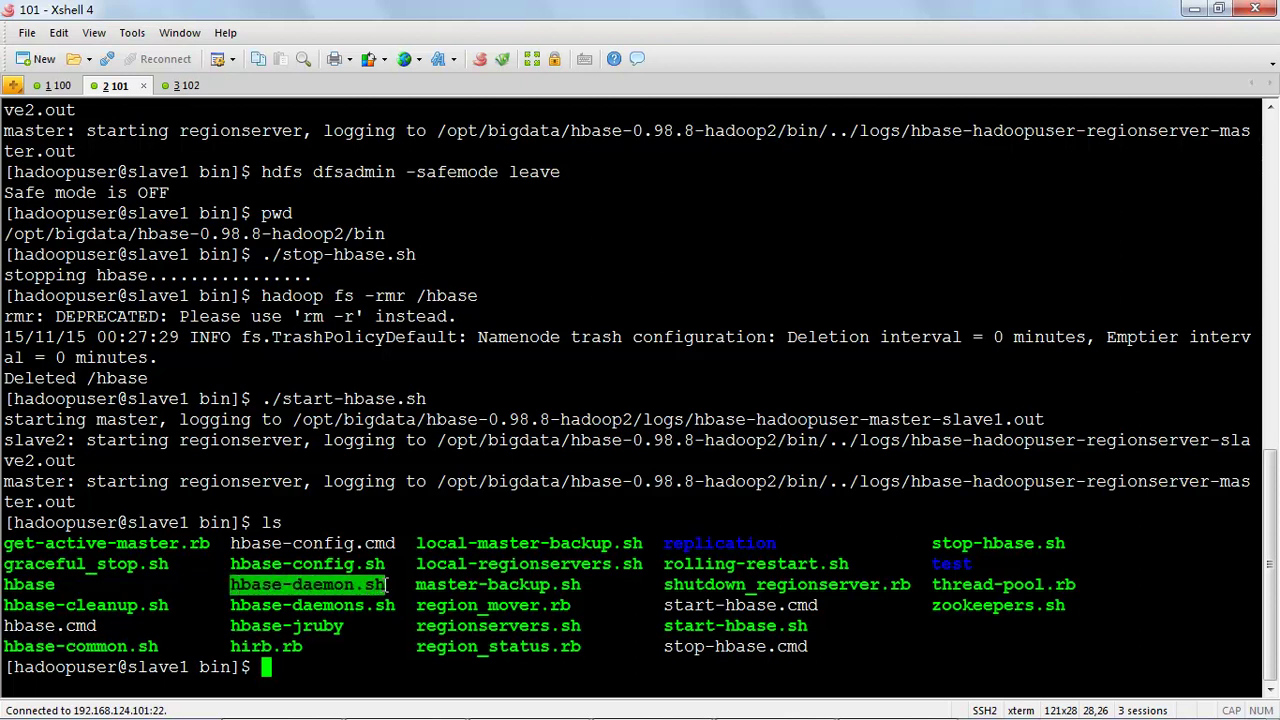
{"action": "left_click", "coordinate": [337, 590]}
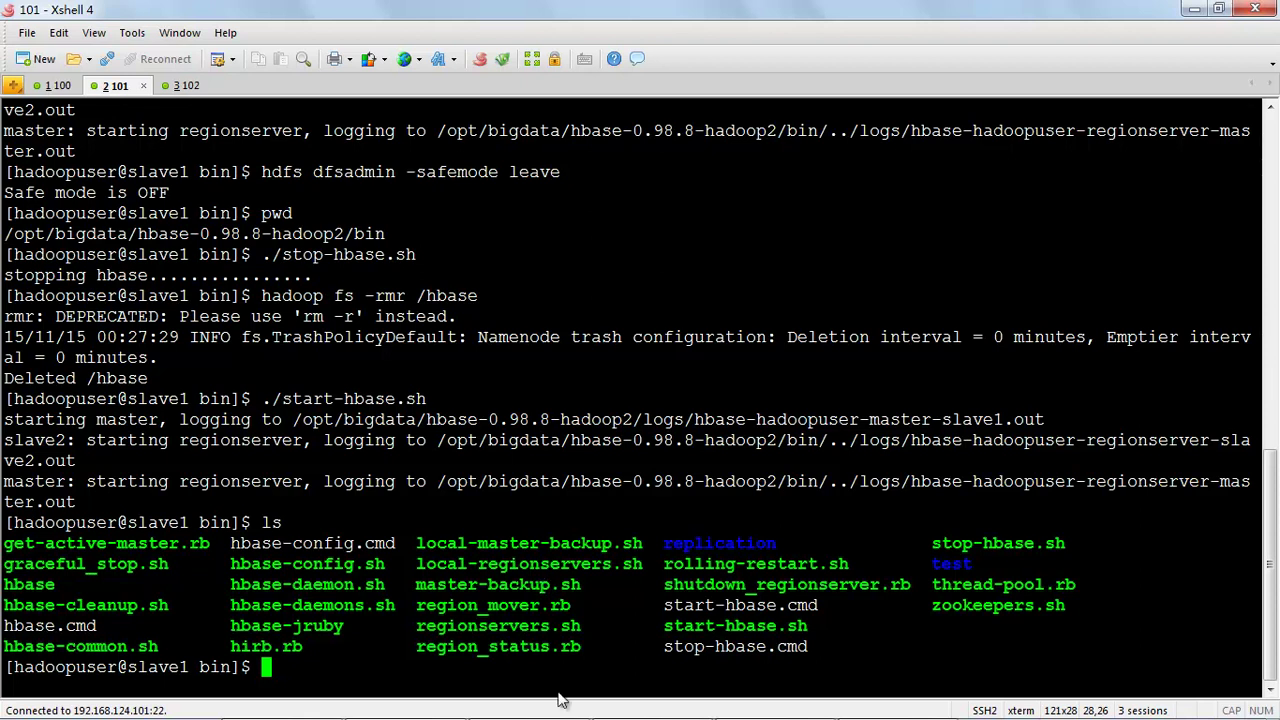
- In the 102 session for slave2, switch from root to the hadoopuser account with a login shell
{"action": "left_click", "coordinate": [181, 90]}
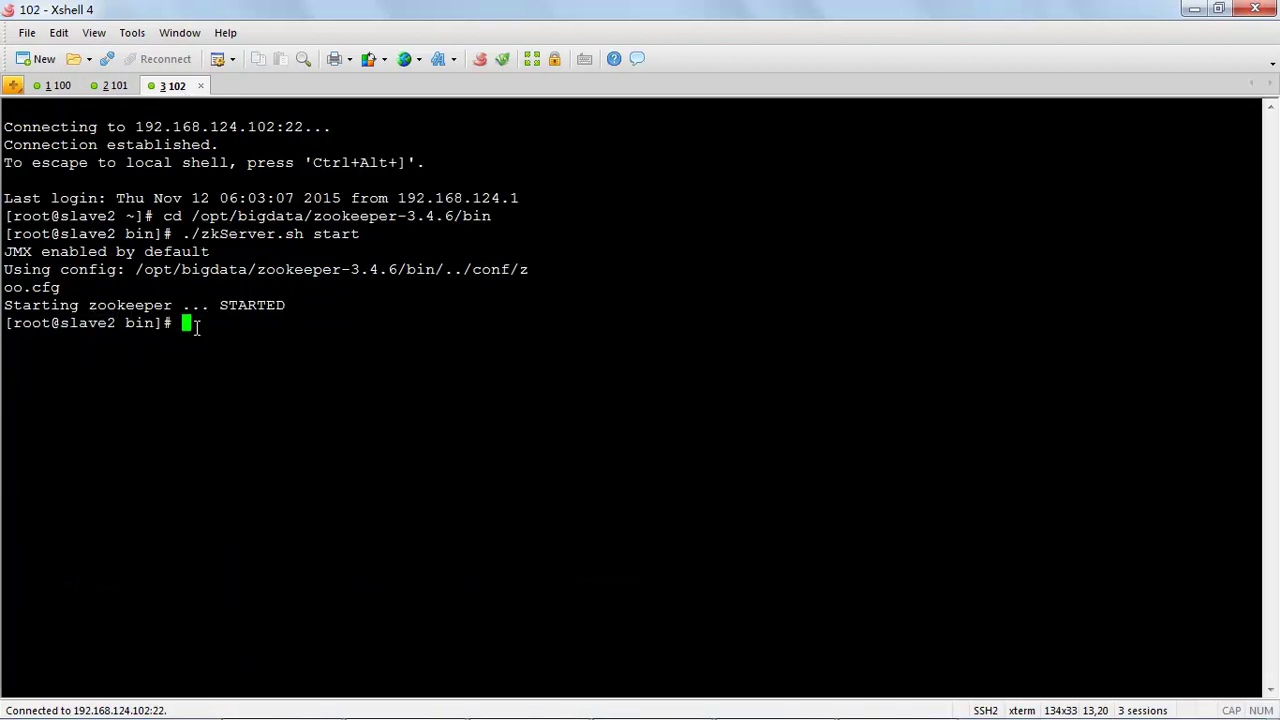
{"action": "type", "text": "su - hadoopuser"}
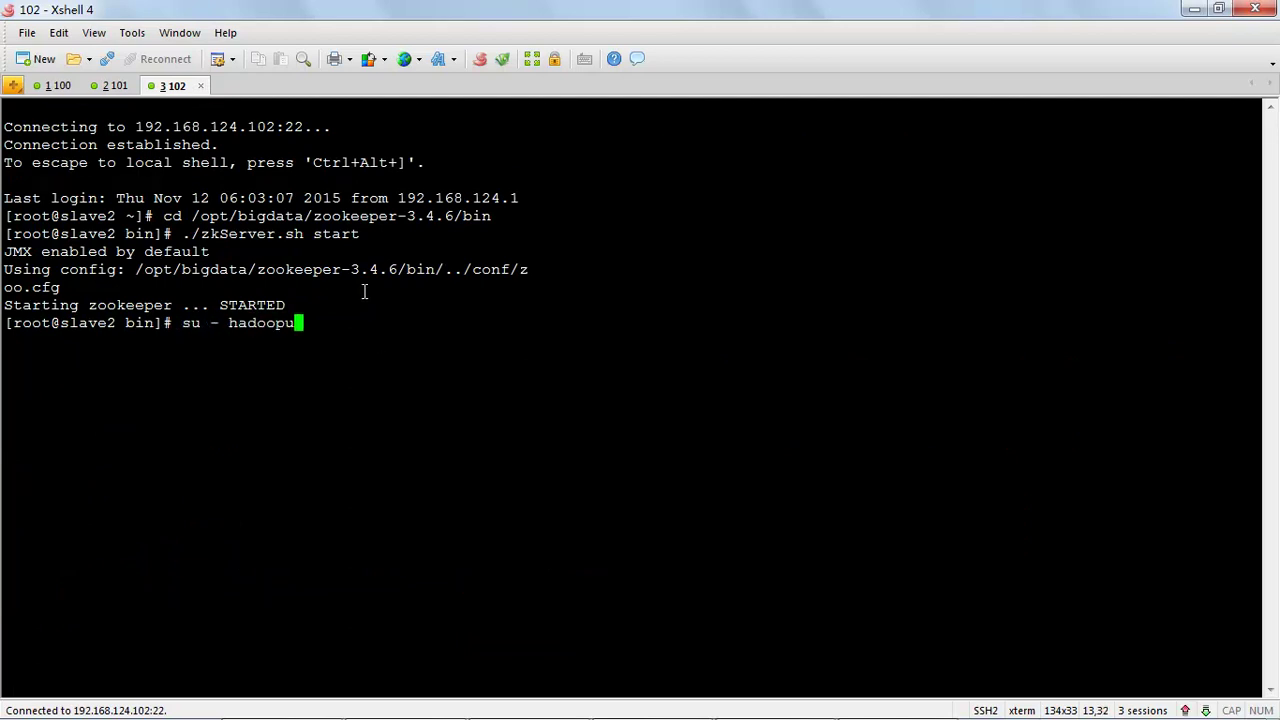
{"action": "key", "text": "Return"}
- Change to /opt/bigdata/hbase-0.98.8-hadoop2/bin on slave2 and list its contents
{"action": "type", "text": "cd /"}
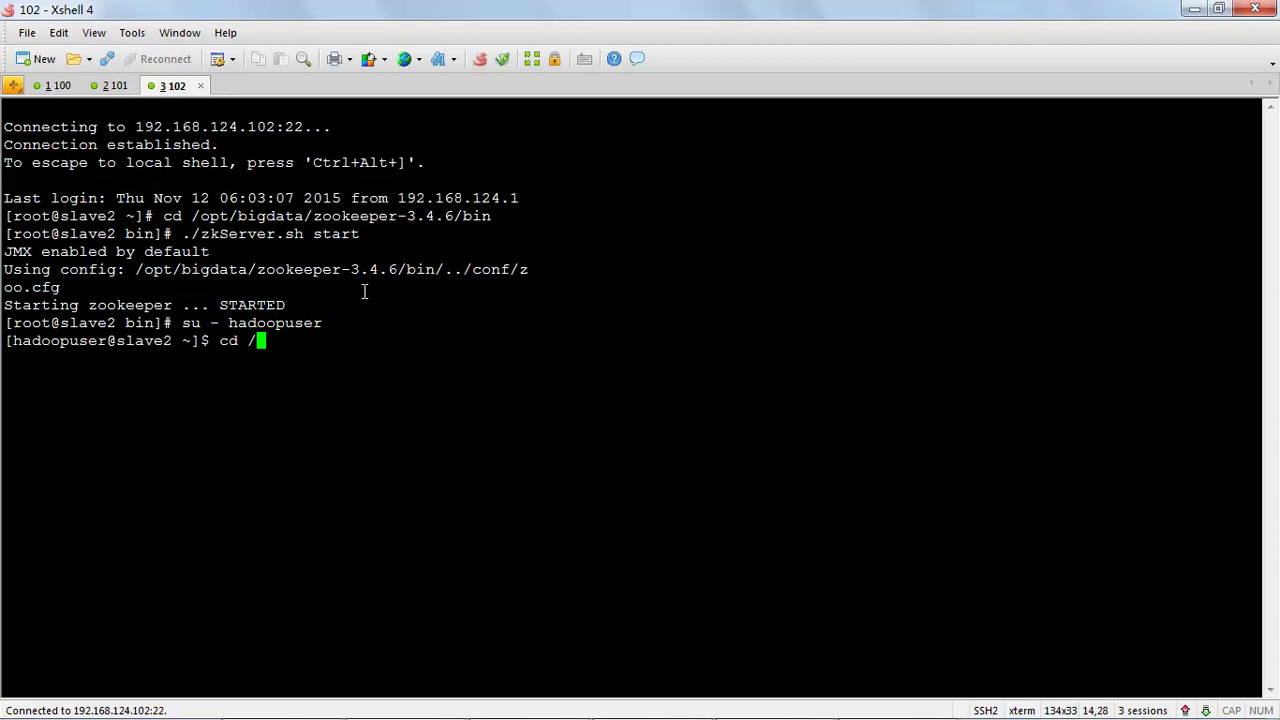
{"action": "type", "text": "opt/bigd"}
{"action": "key", "text": "Tab"}
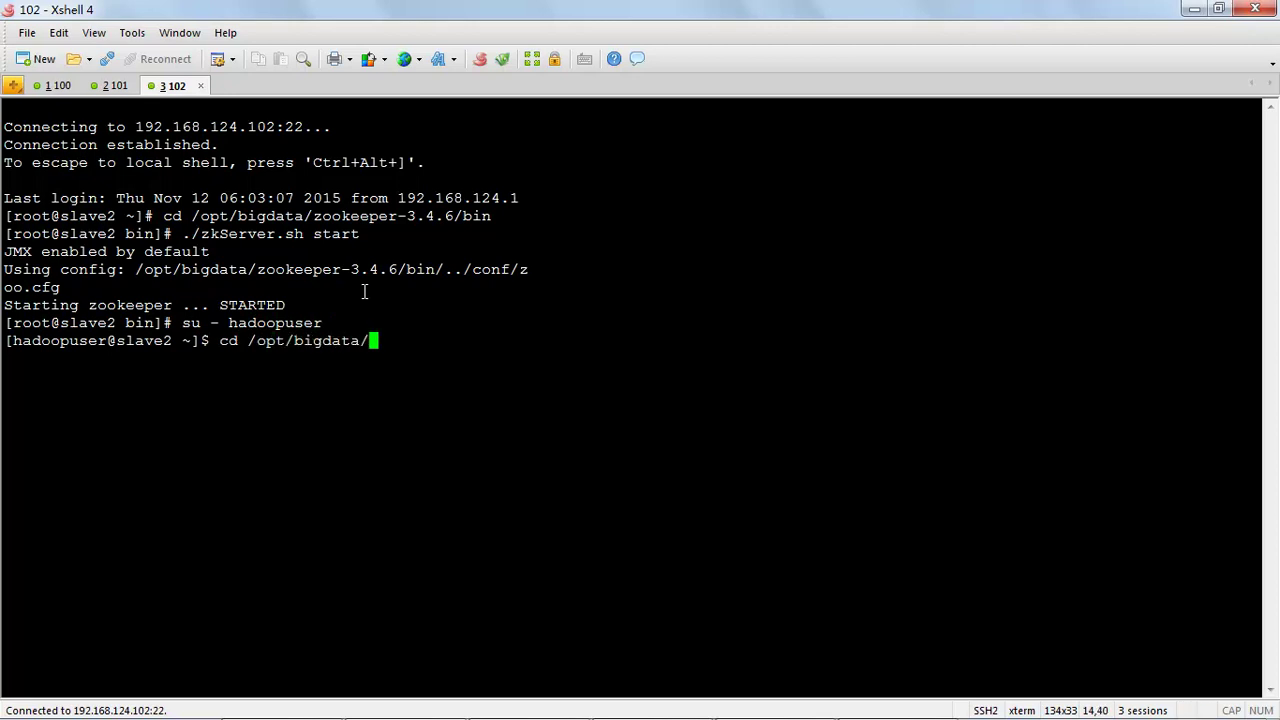
{"action": "type", "text": "h"}
{"action": "key", "text": "Tab"}
{"action": "type", "text": "bin"}
{"action": "key", "text": "Return"}
{"action": "type", "text": "ls"}
{"action": "key", "text": "Return"}
- Stop the region server on slave2 by running ./hbase-daemon.sh stop regionserver
{"action": "type", "text": "./"}
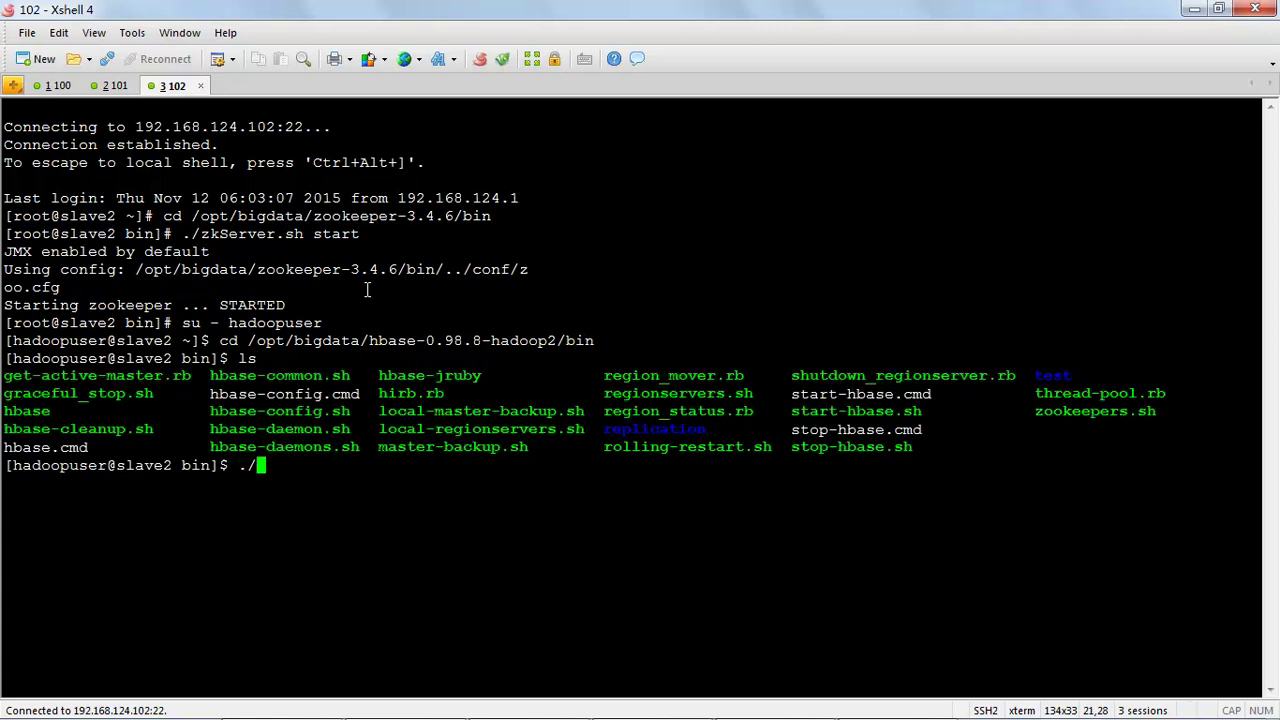
{"action": "type", "text": "hbase-daemon.sh sto"}
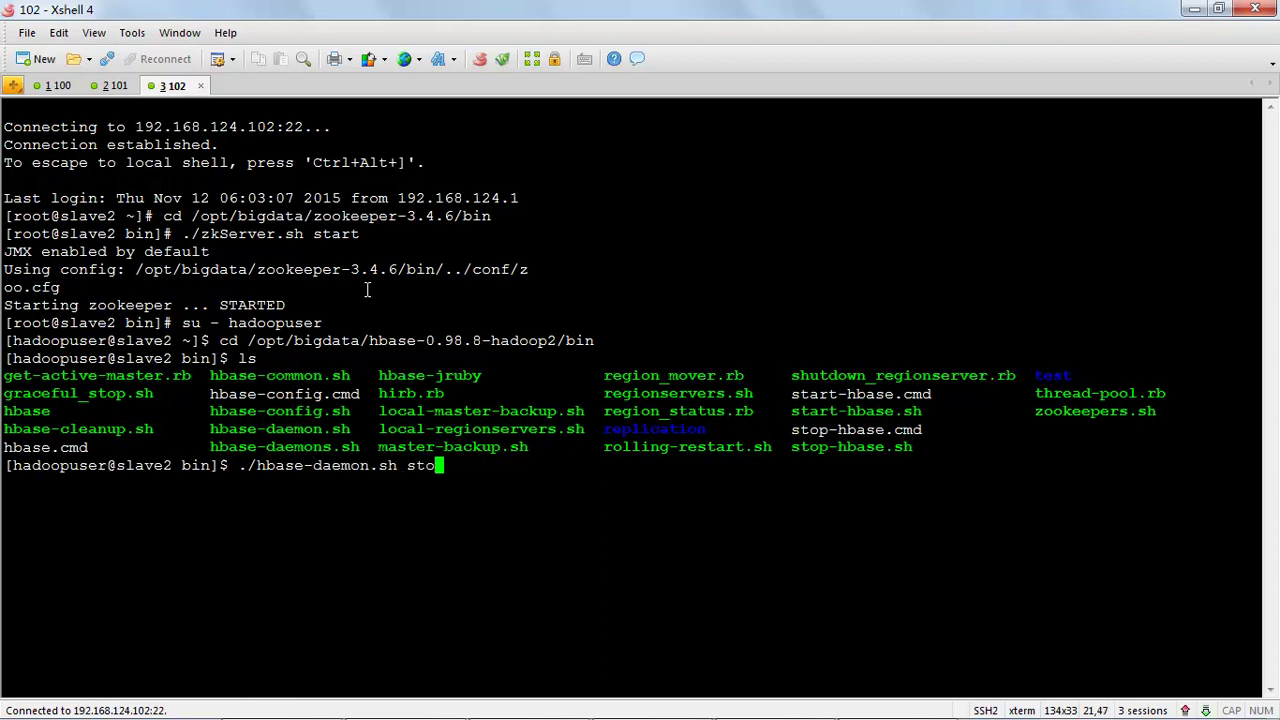
{"action": "type", "text": "p re"}
{"action": "type", "text": "gserver"}
{"action": "key", "text": "BackSpace"}
{"action": "key", "text": "BackSpace"}
{"action": "key", "text": "BackSpace"}
{"action": "key", "text": "BackSpace"}
{"action": "key", "text": "BackSpace"}
{"action": "key", "text": "BackSpace"}
{"action": "type", "text": "ionserver"}
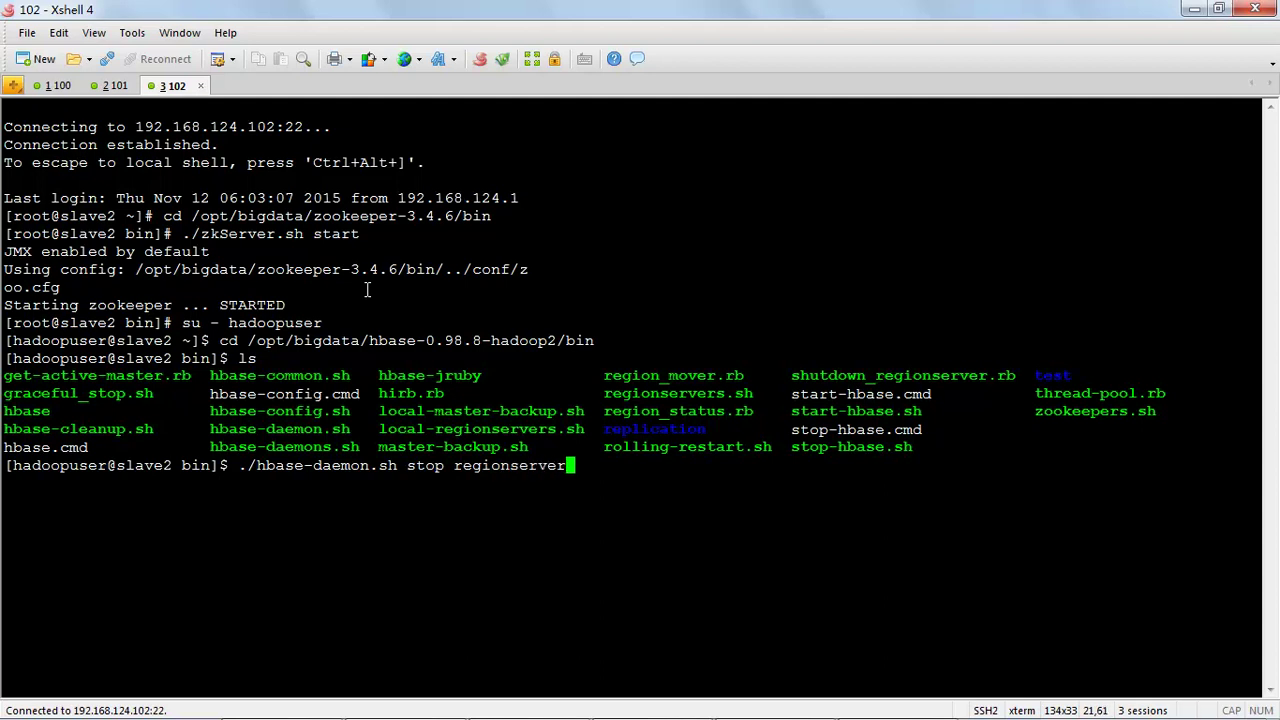
{"action": "key", "text": "Return"}
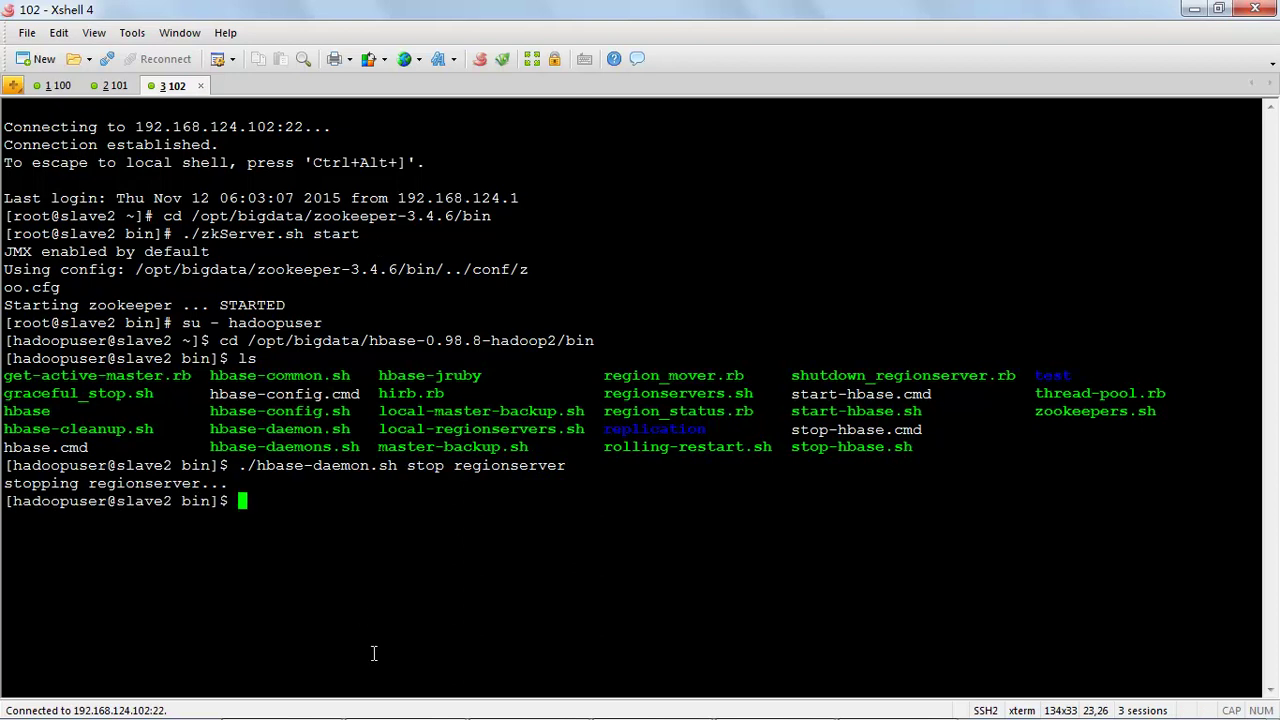
- Switch to Firefox and reload the HBase master status page to check the region server list after stopping slave2
{"action": "left_click", "coordinate": [545, 703]}
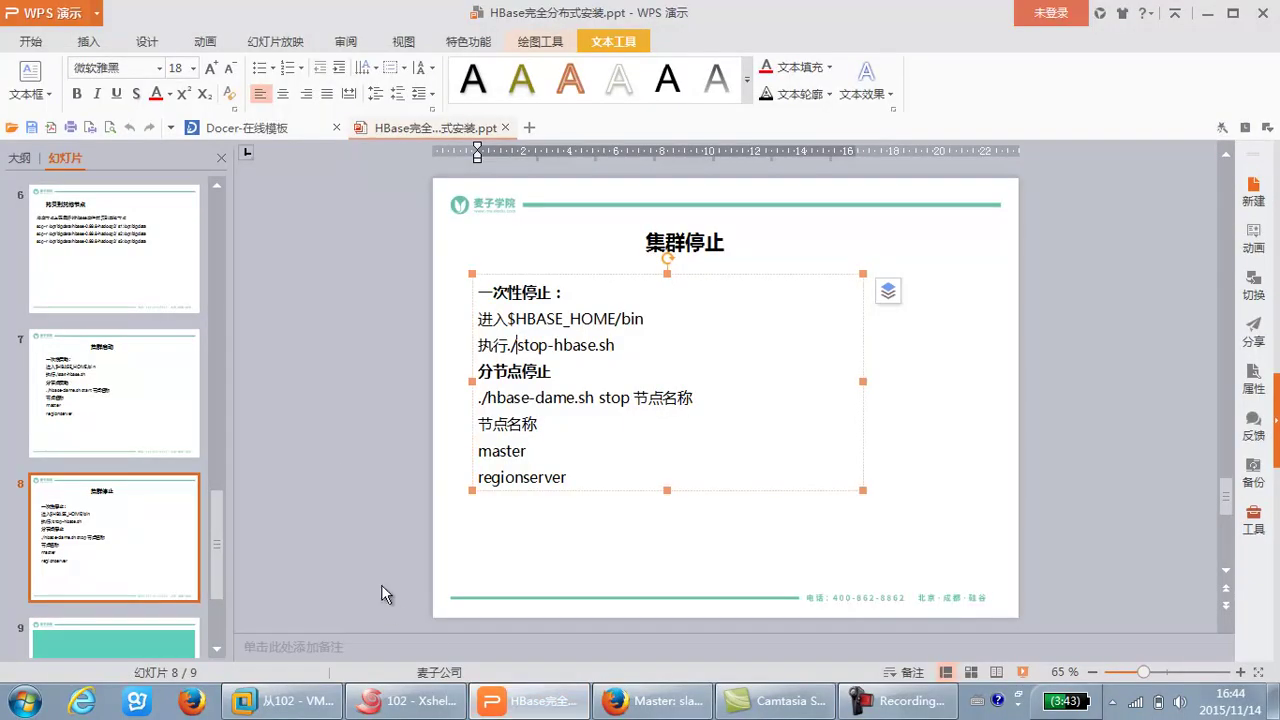
{"action": "left_click", "coordinate": [1196, 13]}
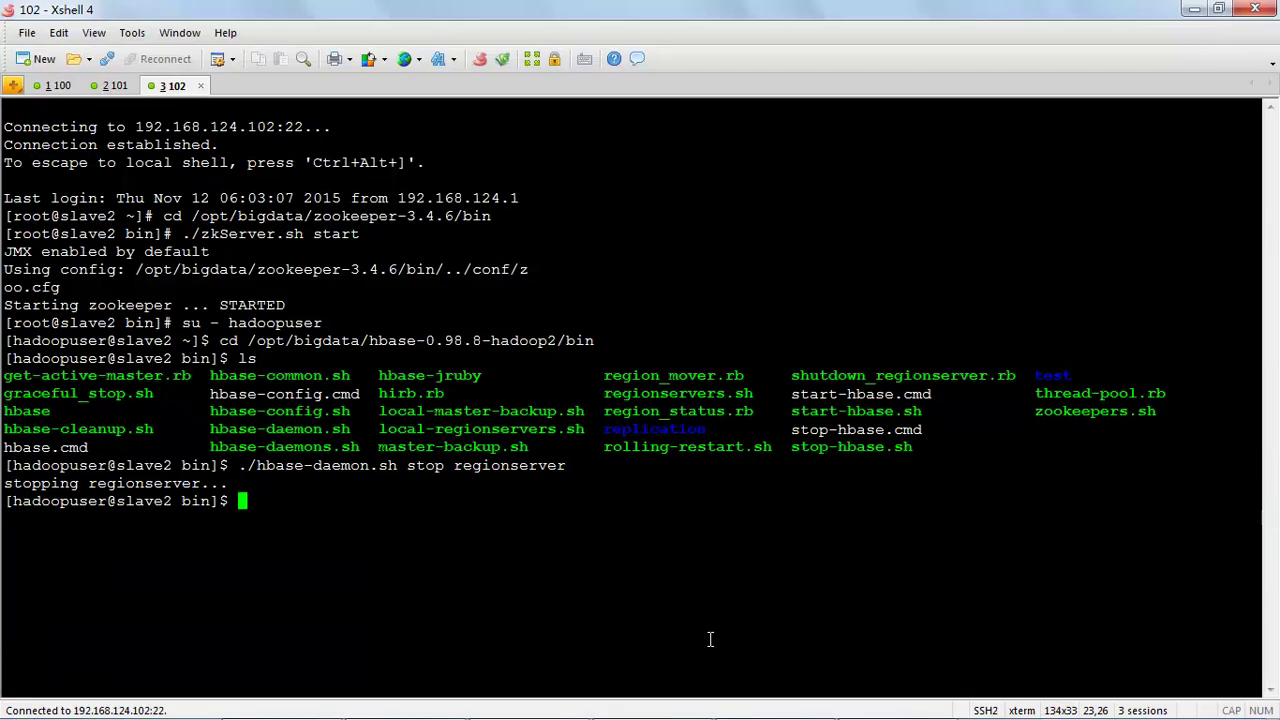
{"action": "left_click", "coordinate": [650, 703]}
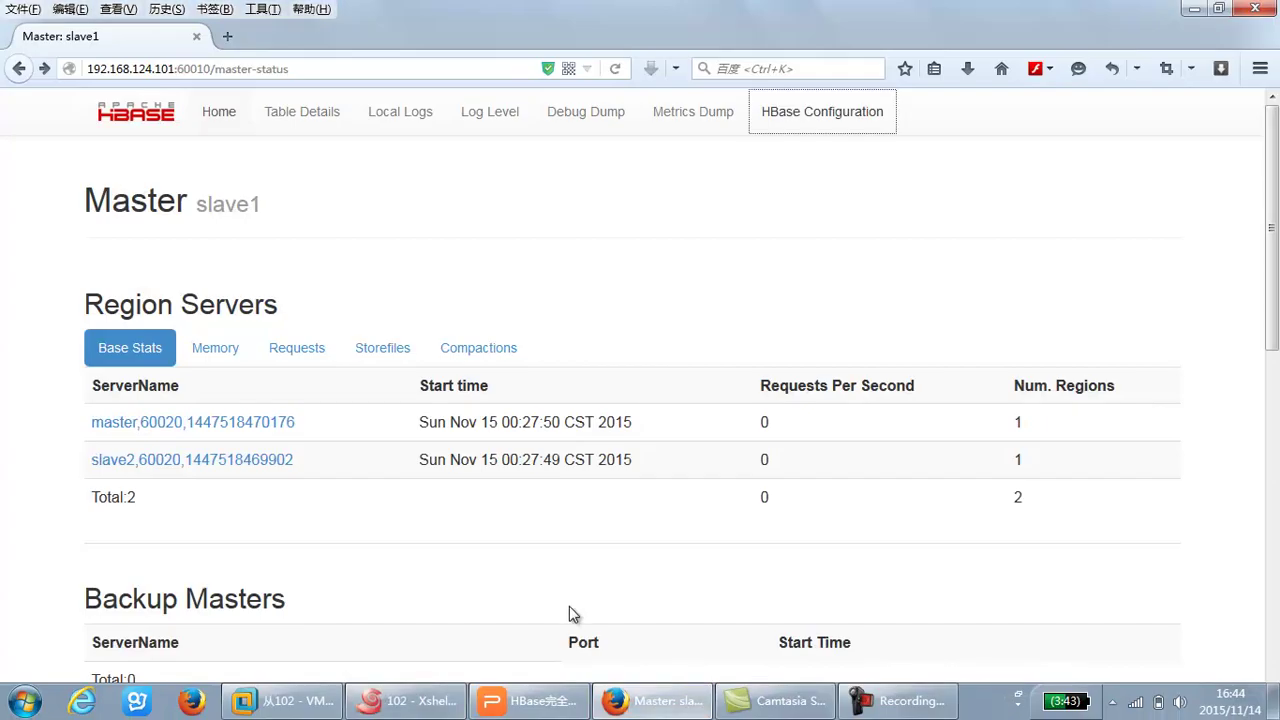
{"action": "right_click", "coordinate": [357, 505]}
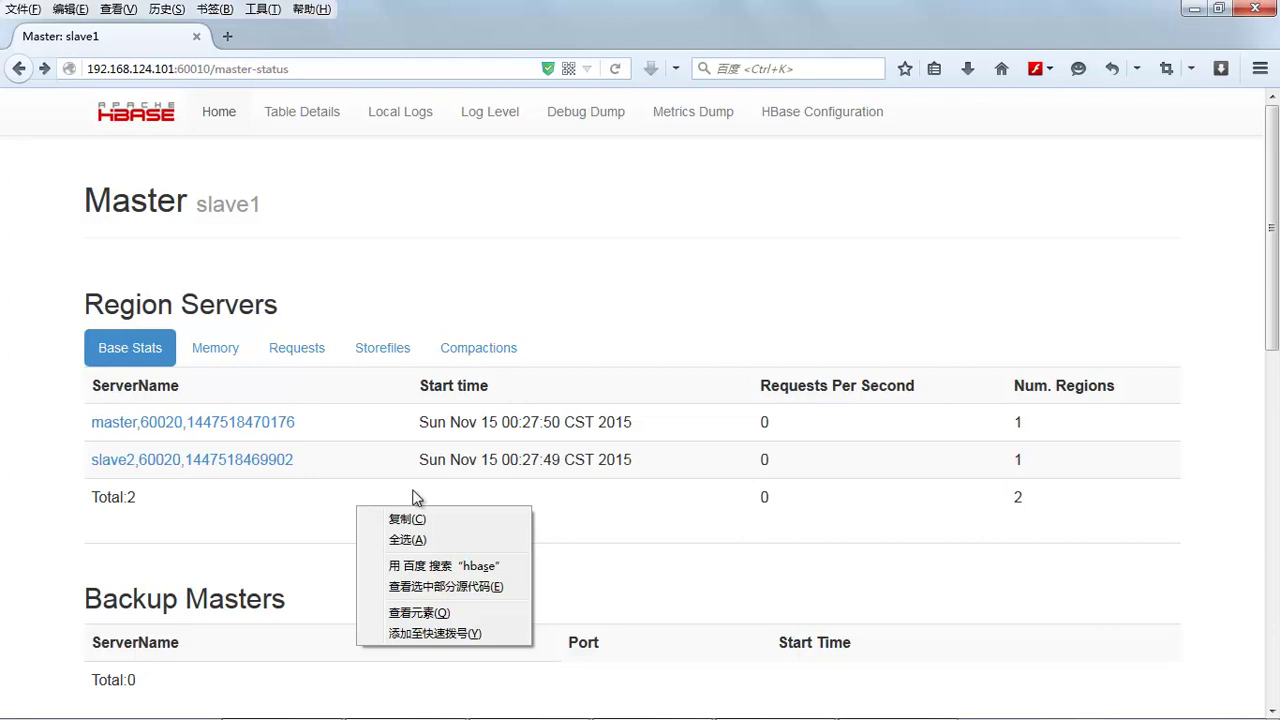
{"action": "right_click", "coordinate": [384, 258]}
{"action": "left_click", "coordinate": [338, 208]}
{"action": "left_click", "coordinate": [359, 67]}
{"action": "left_click", "coordinate": [359, 67]}
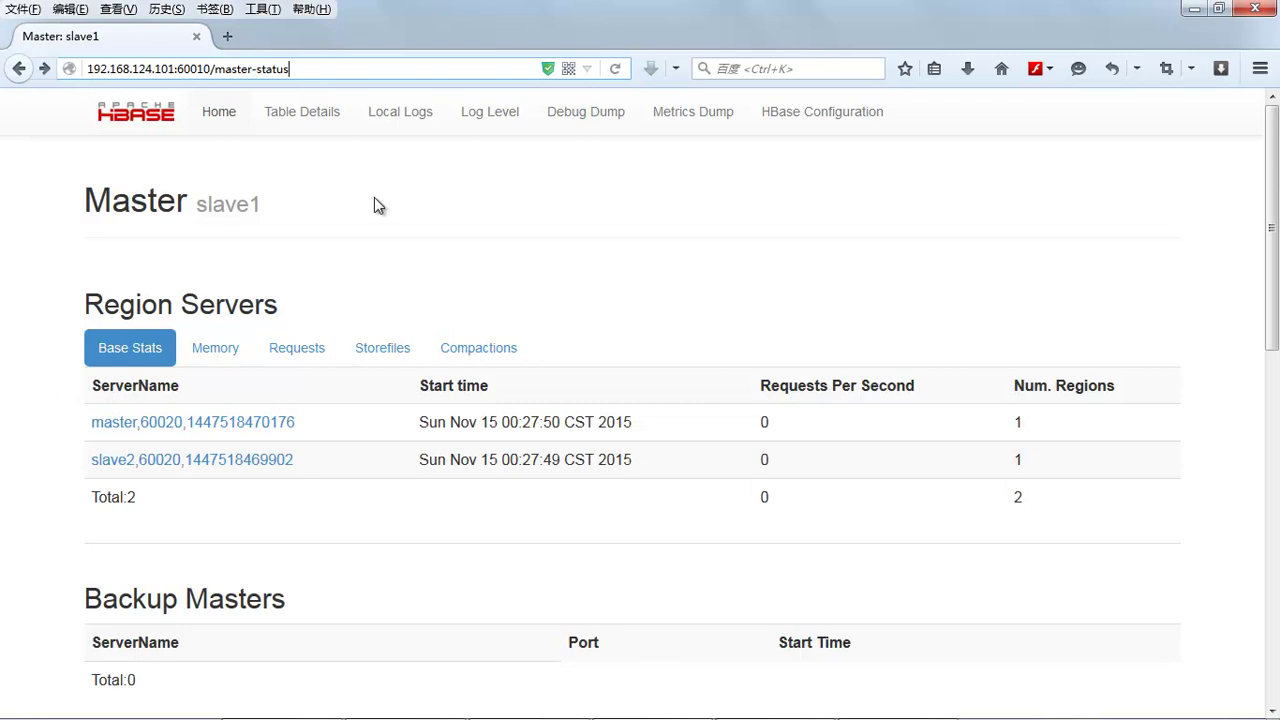
{"action": "key", "text": "F5"}
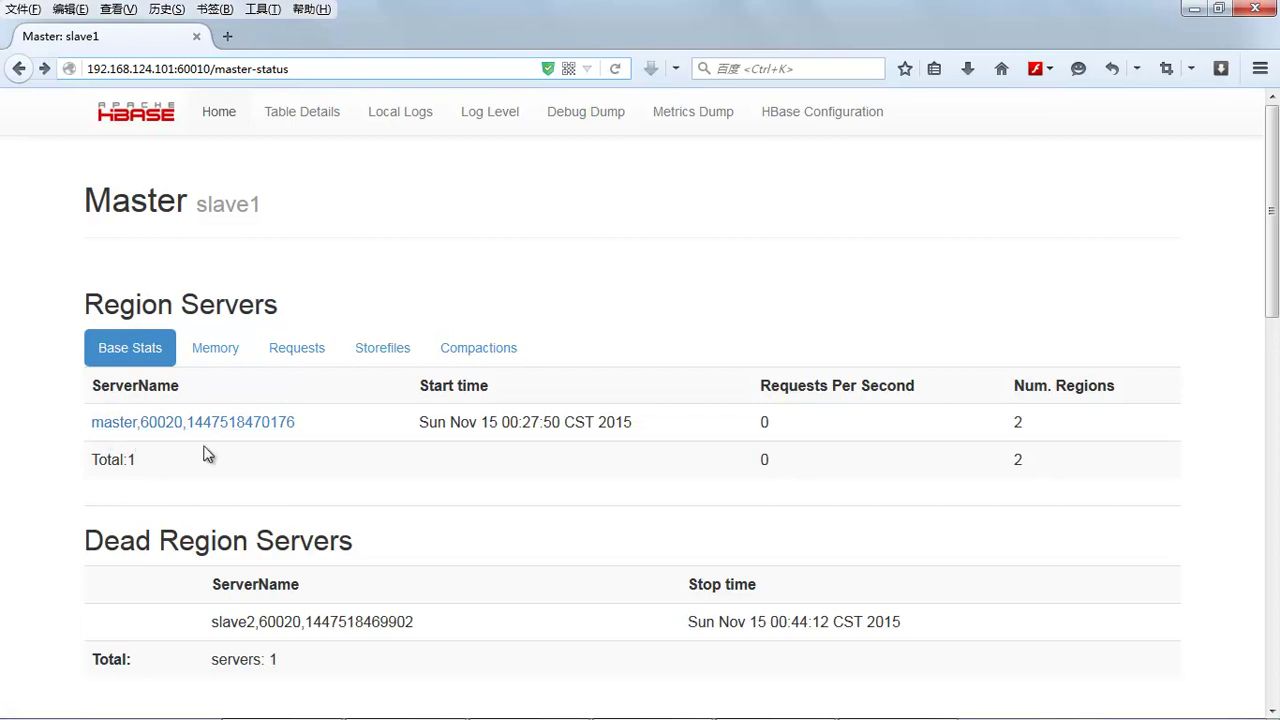
- Return to the slave2 session in Xshell and run ./hbase-daemon.sh start regionserver
{"action": "mouse_move", "coordinate": [400, 718]}
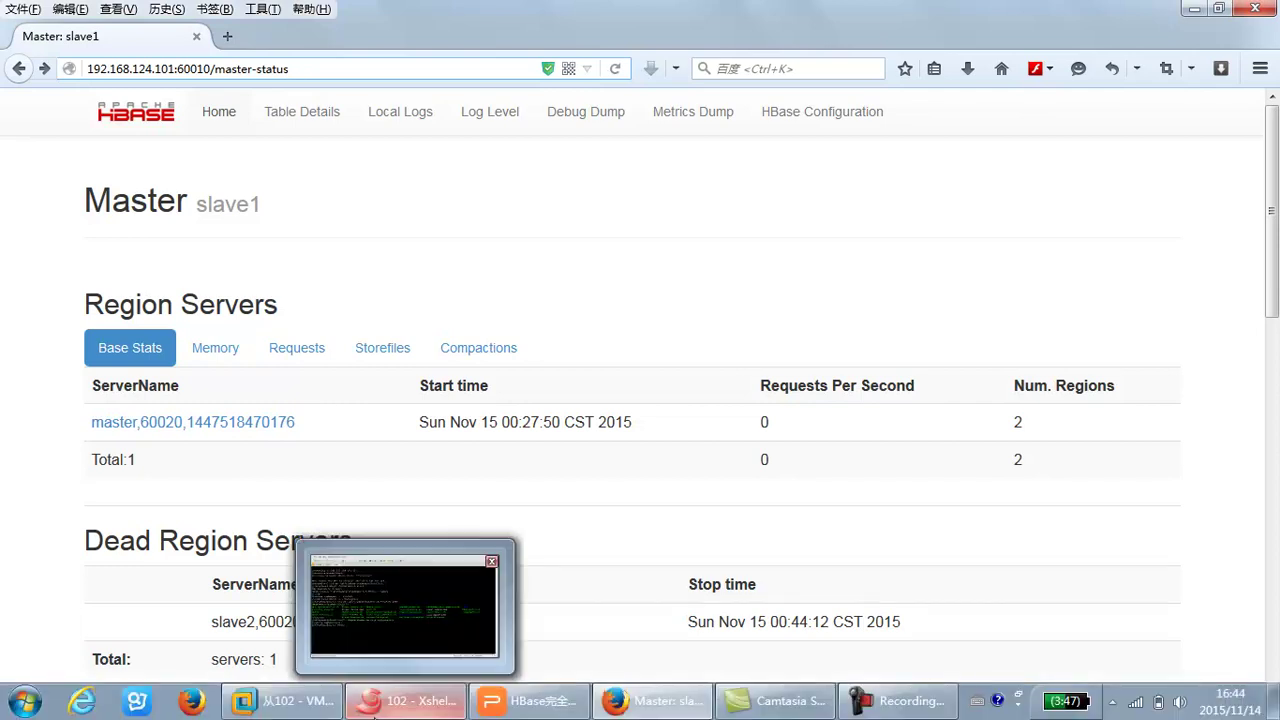
{"action": "left_click", "coordinate": [408, 712]}
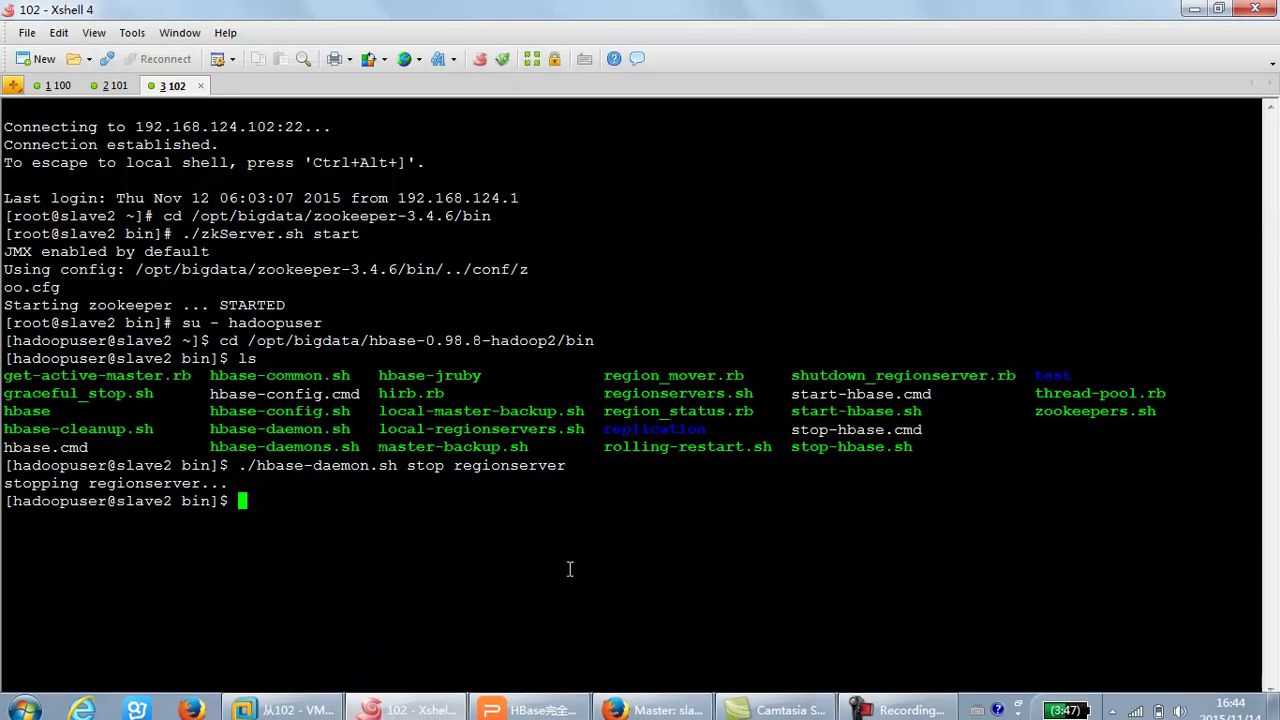
{"action": "key", "text": "Up"}
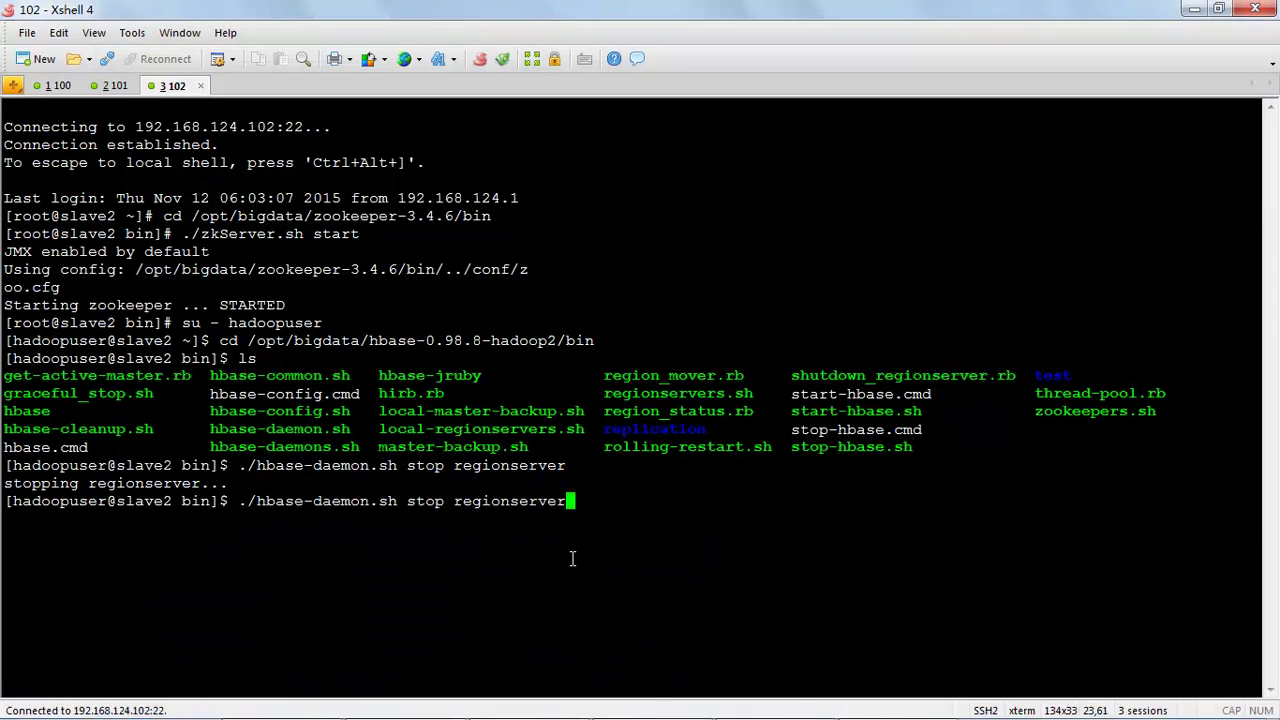
{"action": "key", "text": "Left"}
{"action": "key", "text": "Left"}
{"action": "key", "text": "Left"}
{"action": "key", "text": "Left"}
{"action": "key", "text": "Left"}
{"action": "key", "text": "Left"}
{"action": "key", "text": "Left"}
{"action": "key", "text": "Left"}
{"action": "key", "text": "Left"}
{"action": "key", "text": "Left"}
{"action": "key", "text": "Left"}
{"action": "key", "text": "Left"}
{"action": "key", "text": "Left"}
{"action": "key", "text": "BackSpace"}
{"action": "key", "text": "BackSpace"}
{"action": "type", "text": "art"}
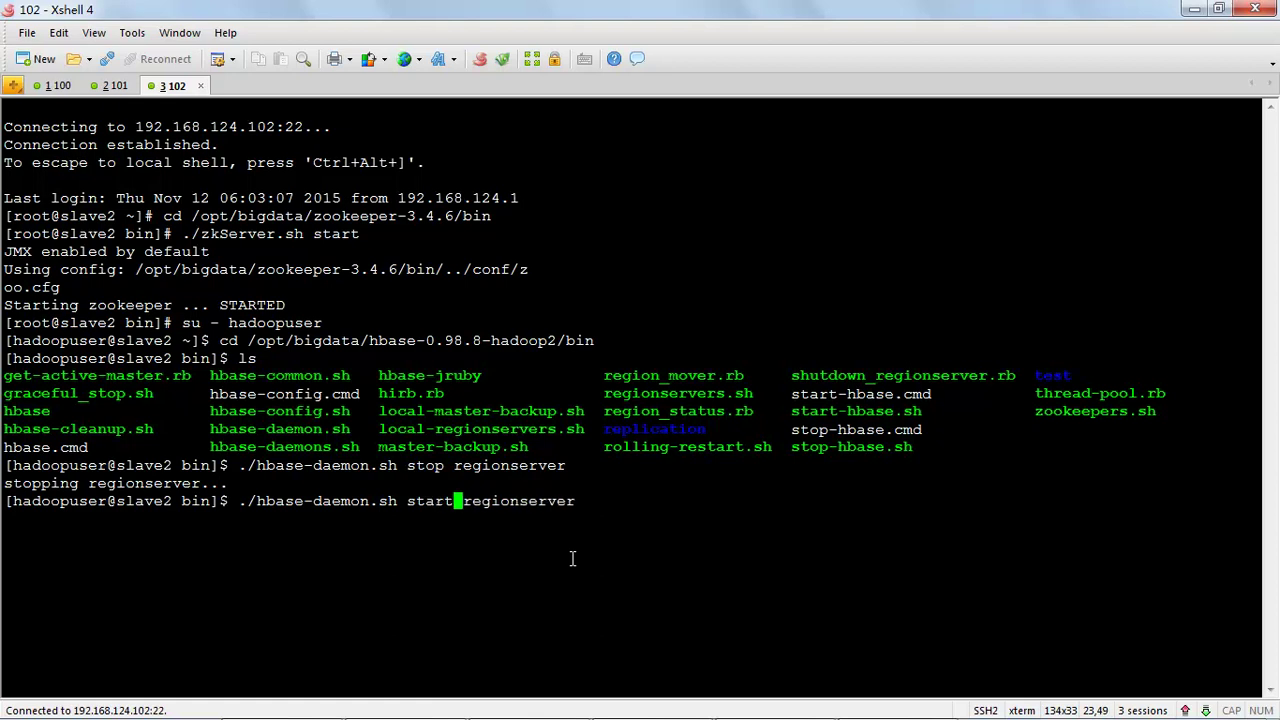
{"action": "key", "text": "Return"}
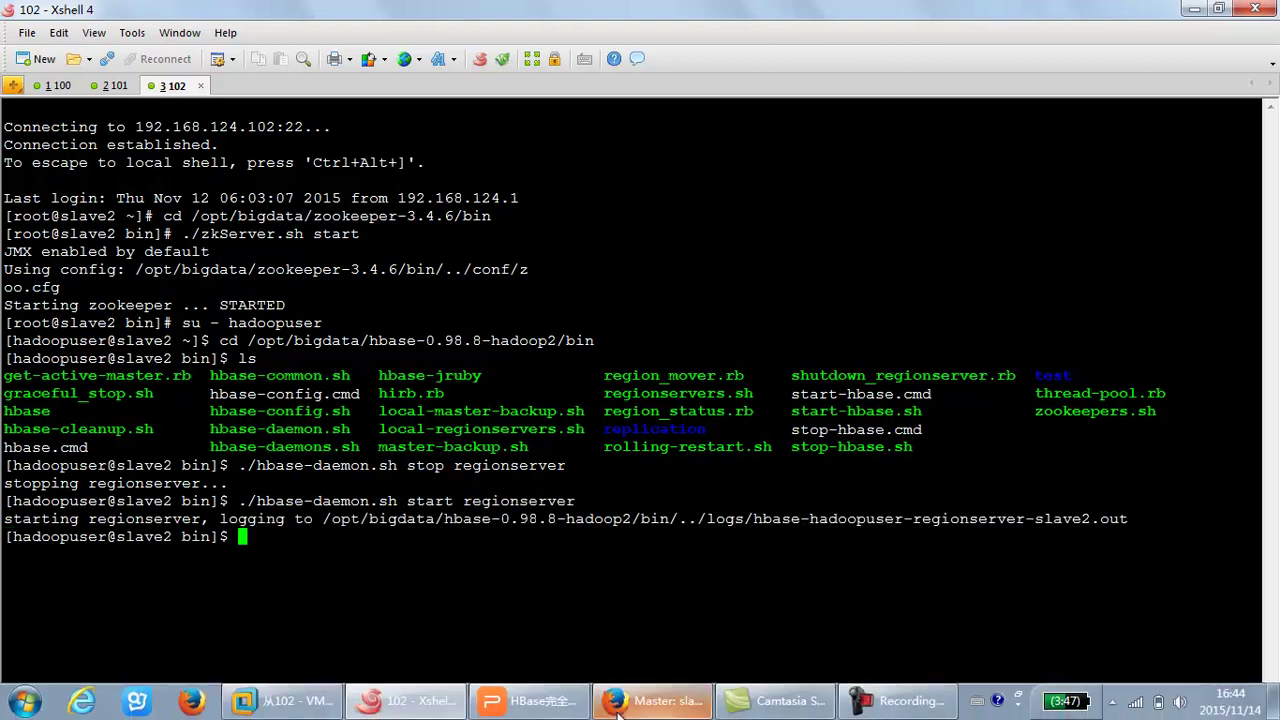
- Switch to Firefox and reload the master status page several times to check whether slave2 has rejoined the region servers
{"action": "left_click", "coordinate": [1194, 9]}
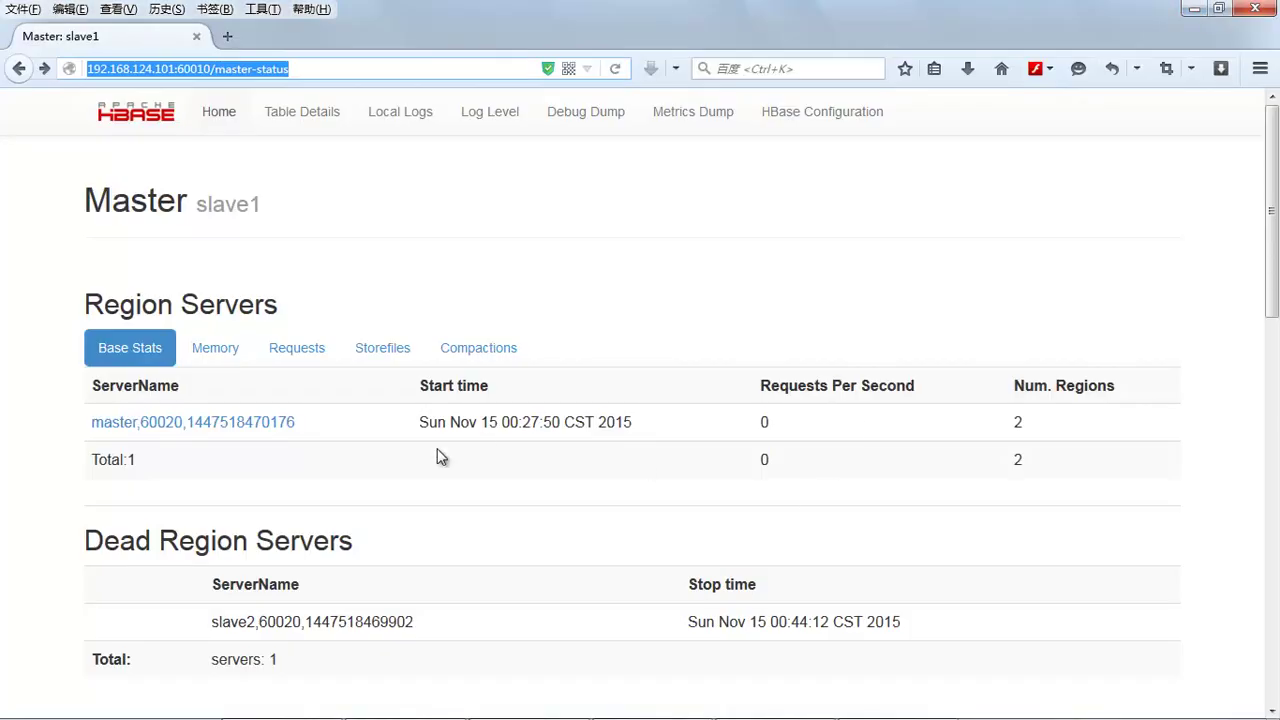
{"action": "right_click", "coordinate": [334, 467]}
{"action": "left_click", "coordinate": [430, 487]}
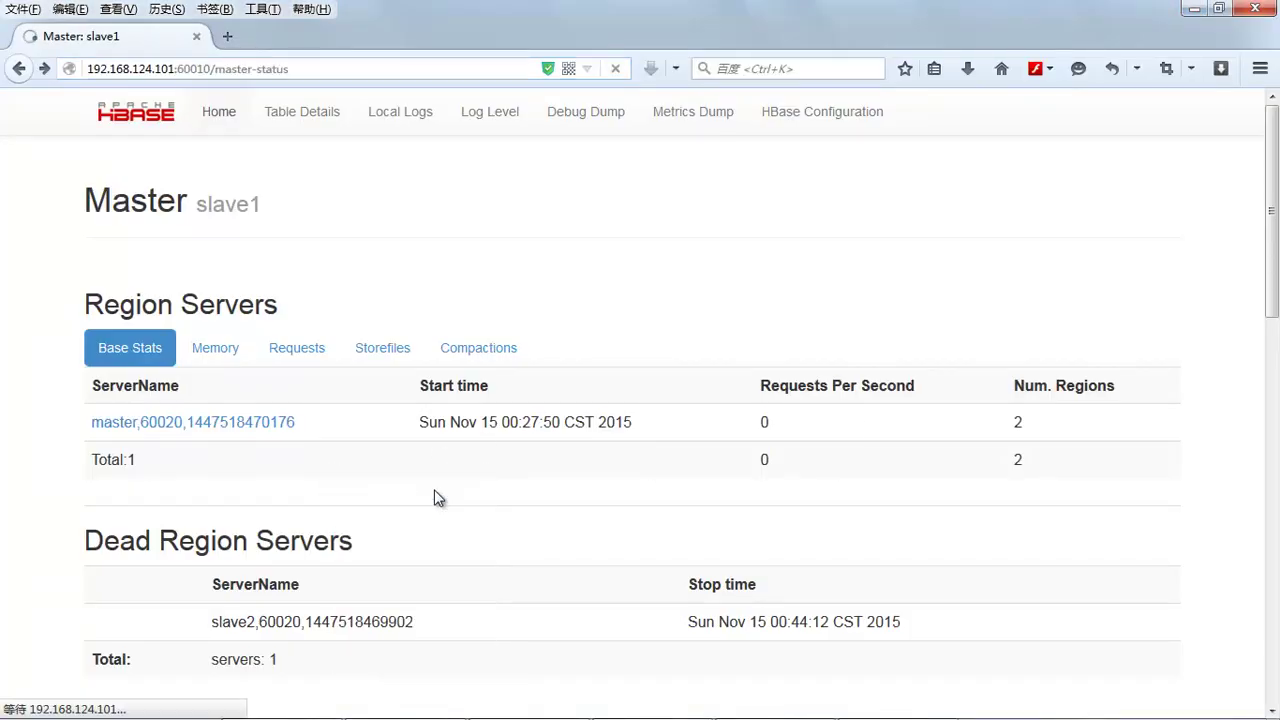
{"action": "right_click", "coordinate": [403, 487]}
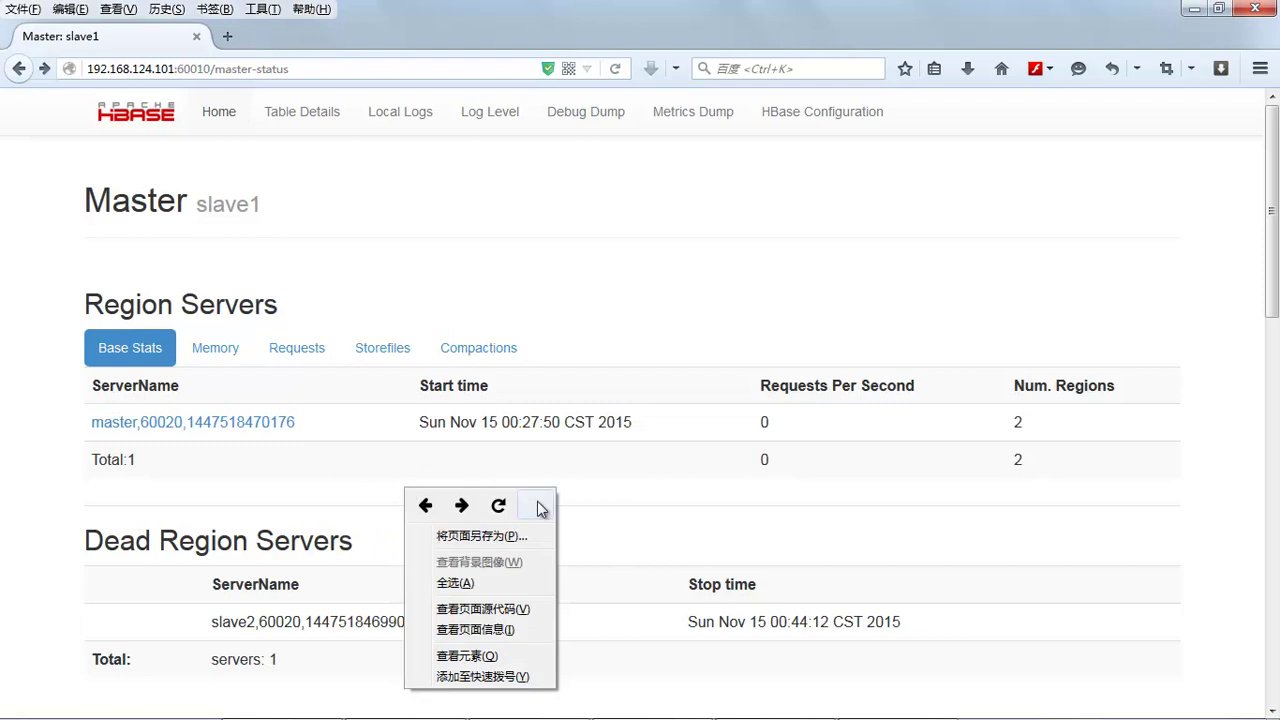
{"action": "left_click", "coordinate": [500, 507]}
{"action": "right_click", "coordinate": [413, 485]}
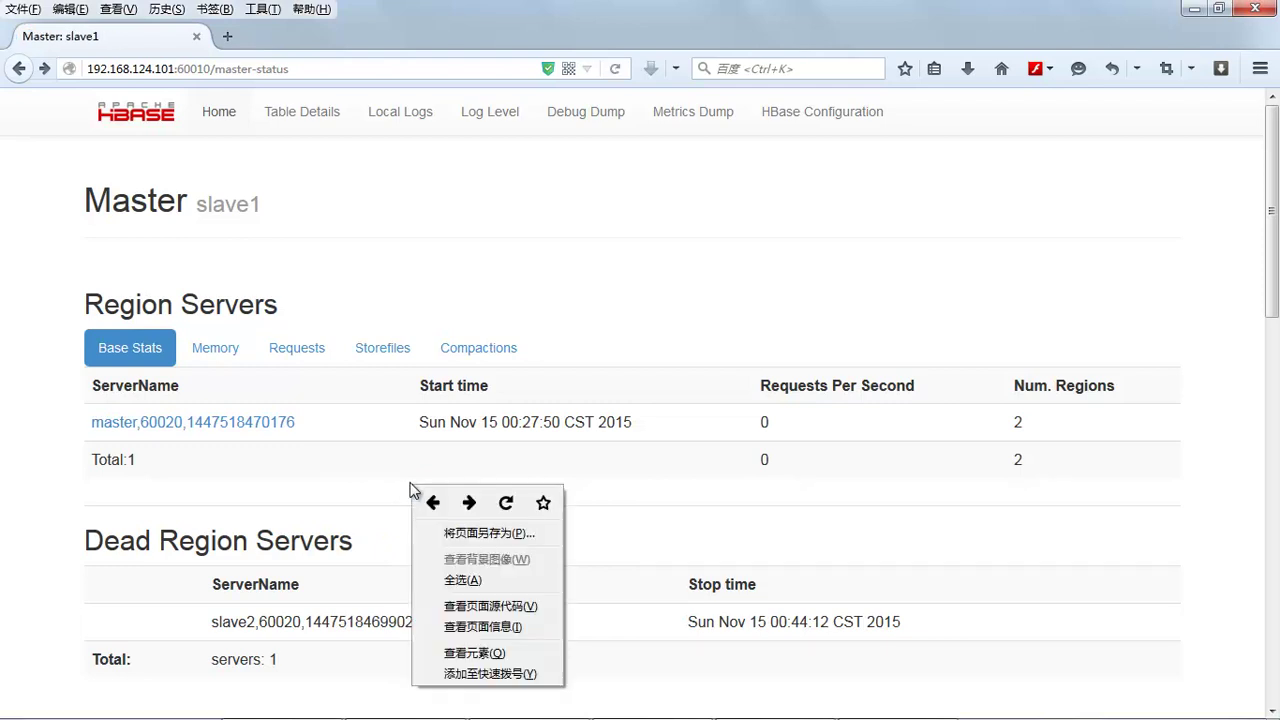
{"action": "left_click", "coordinate": [507, 505]}
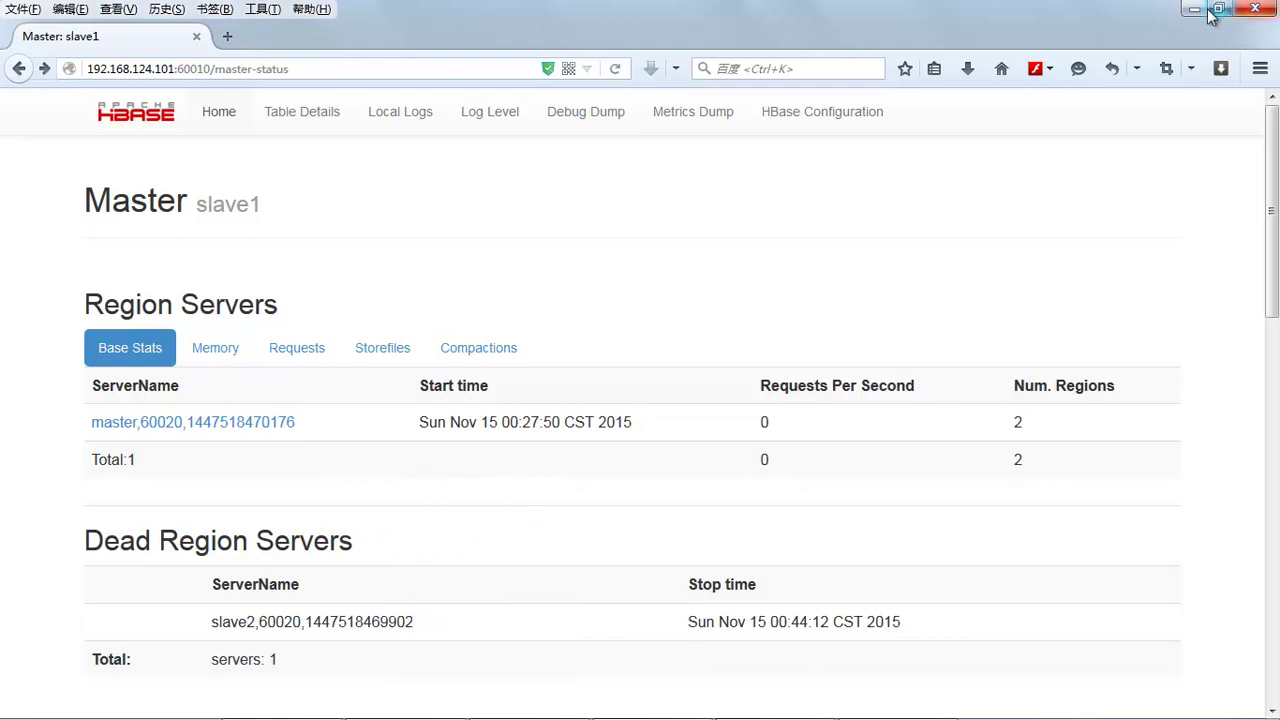
- Switch to Xshell and check the region server start output in the slave2 session
{"action": "left_click", "coordinate": [1194, 8]}
{"action": "mouse_move", "coordinate": [760, 710]}
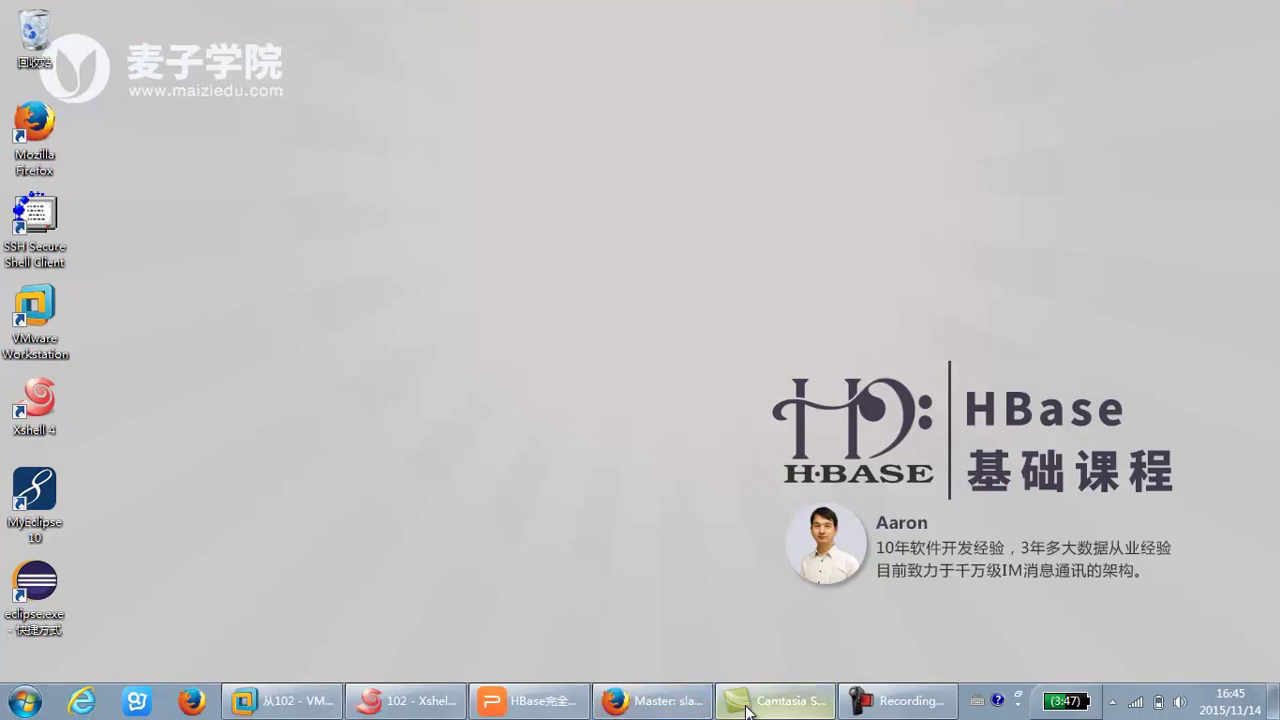
{"action": "left_click", "coordinate": [428, 704]}
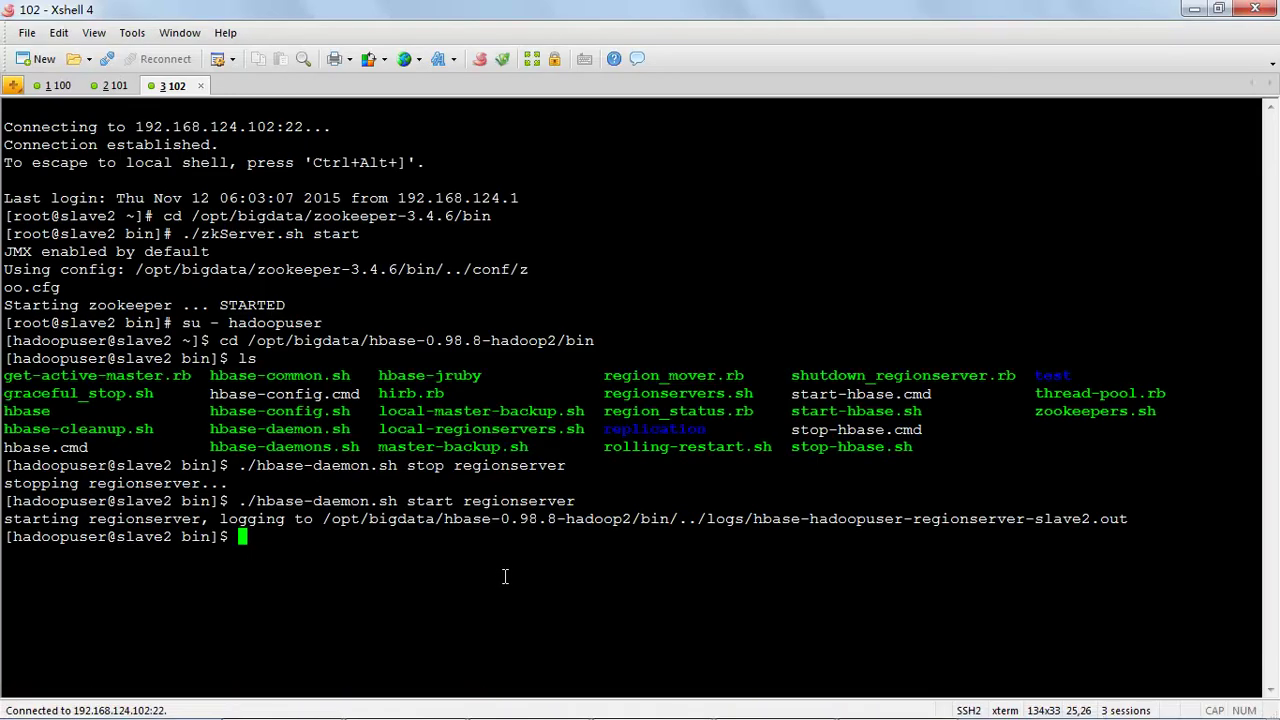
{"action": "left_click", "coordinate": [1194, 9]}
- Switch back to Firefox and reload the HBase master status page to recheck the region server list
{"action": "mouse_move", "coordinate": [570, 712]}
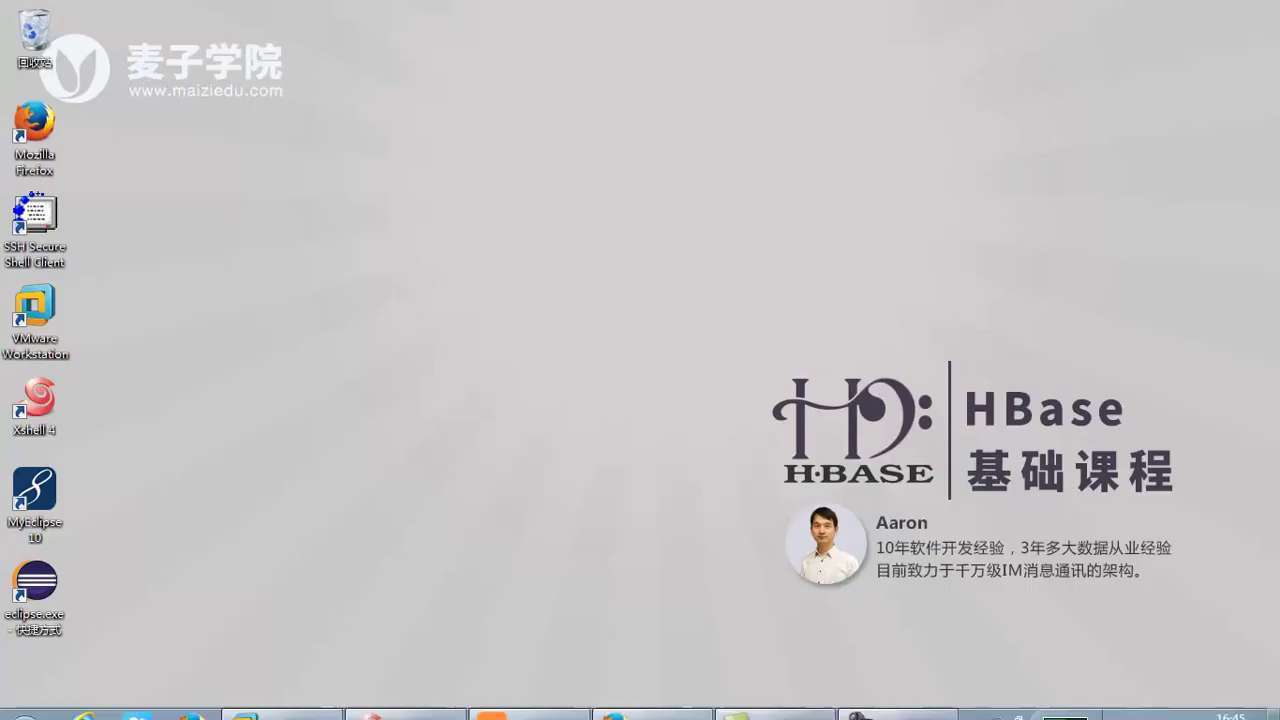
{"action": "left_click", "coordinate": [527, 708]}
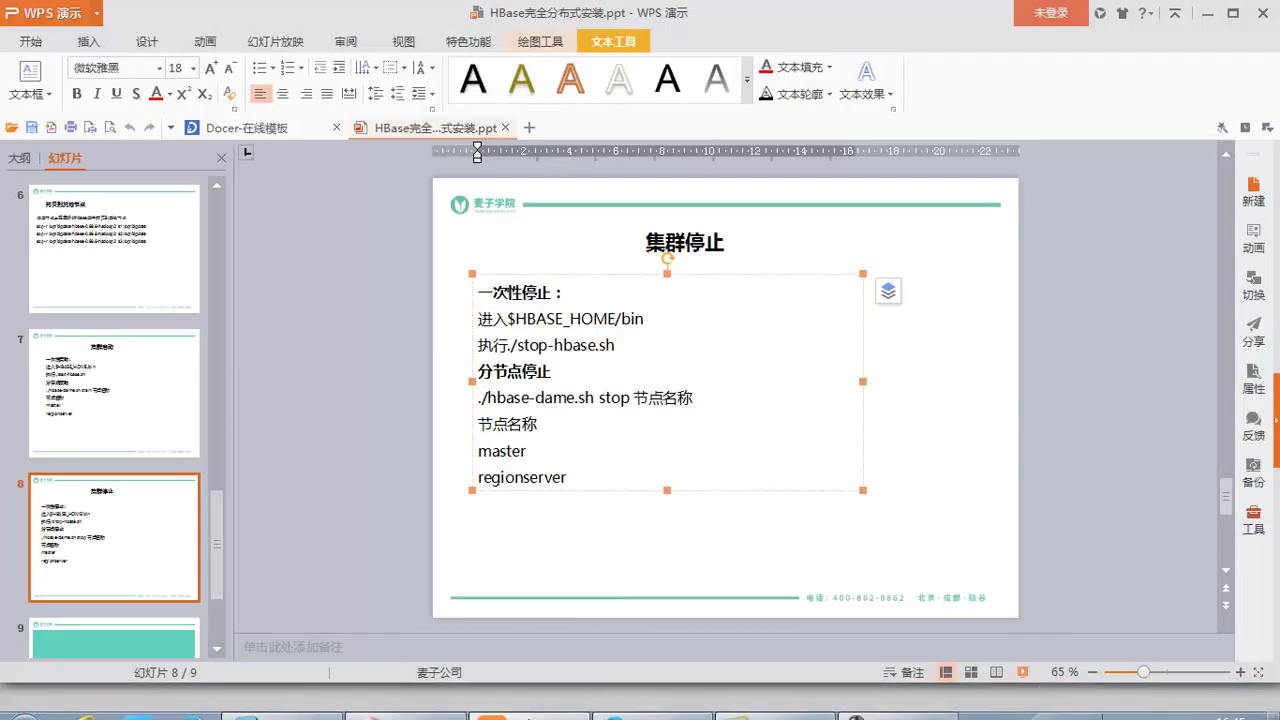
{"action": "left_click", "coordinate": [620, 706]}
{"action": "right_click", "coordinate": [409, 511]}
{"action": "left_click", "coordinate": [501, 524]}
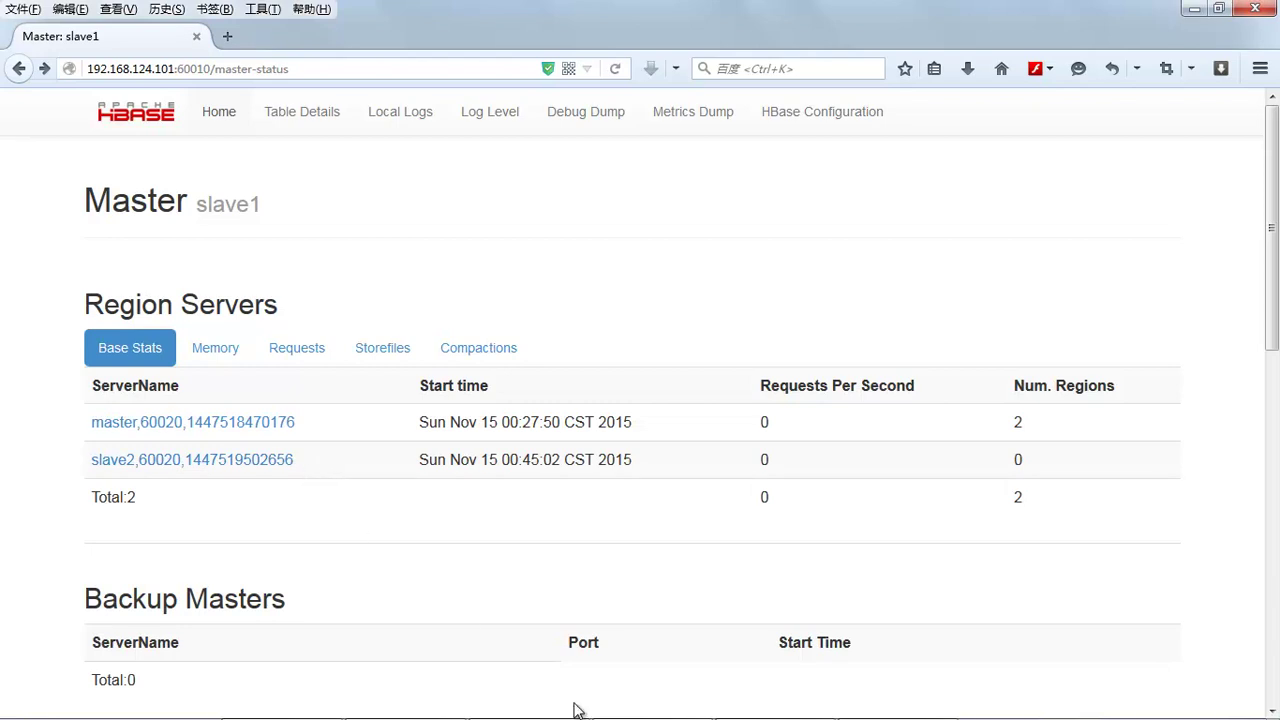
{"action": "mouse_move", "coordinate": [525, 716]}
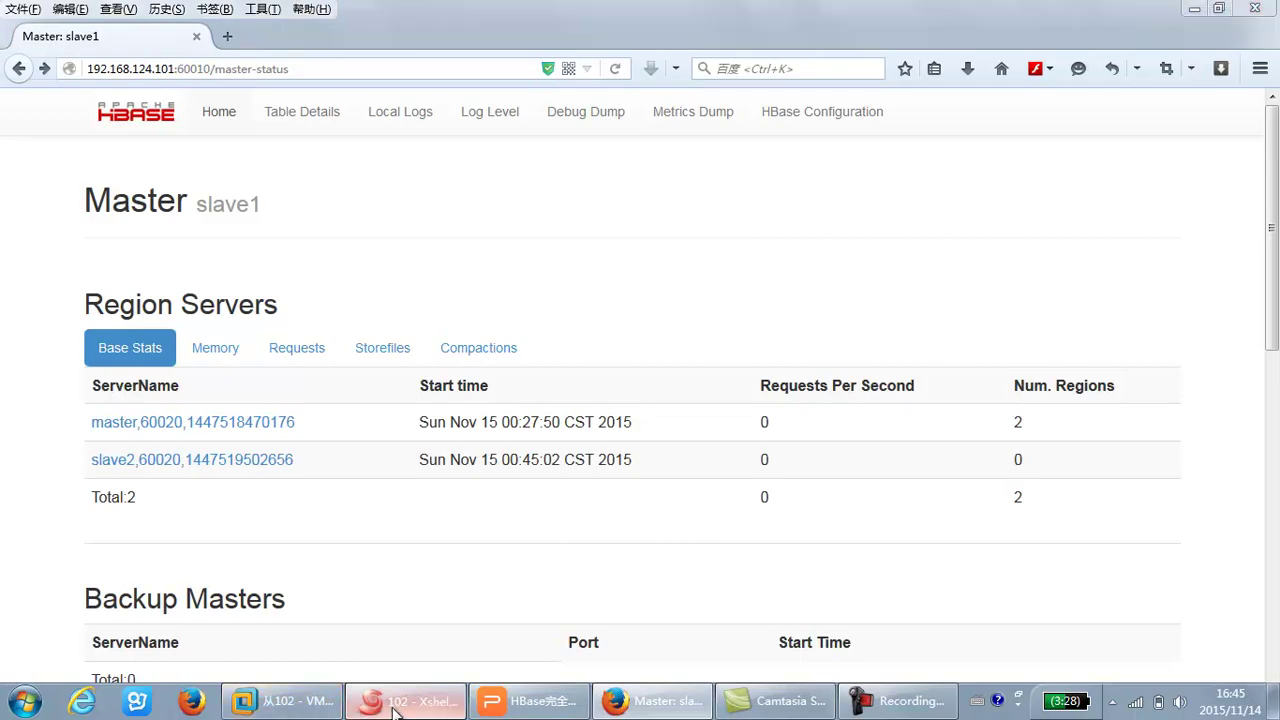
- Switch to the slave1 session in Xshell and run jps to check for the HMaster process
{"action": "left_click", "coordinate": [405, 702]}
{"action": "left_click", "coordinate": [113, 85]}
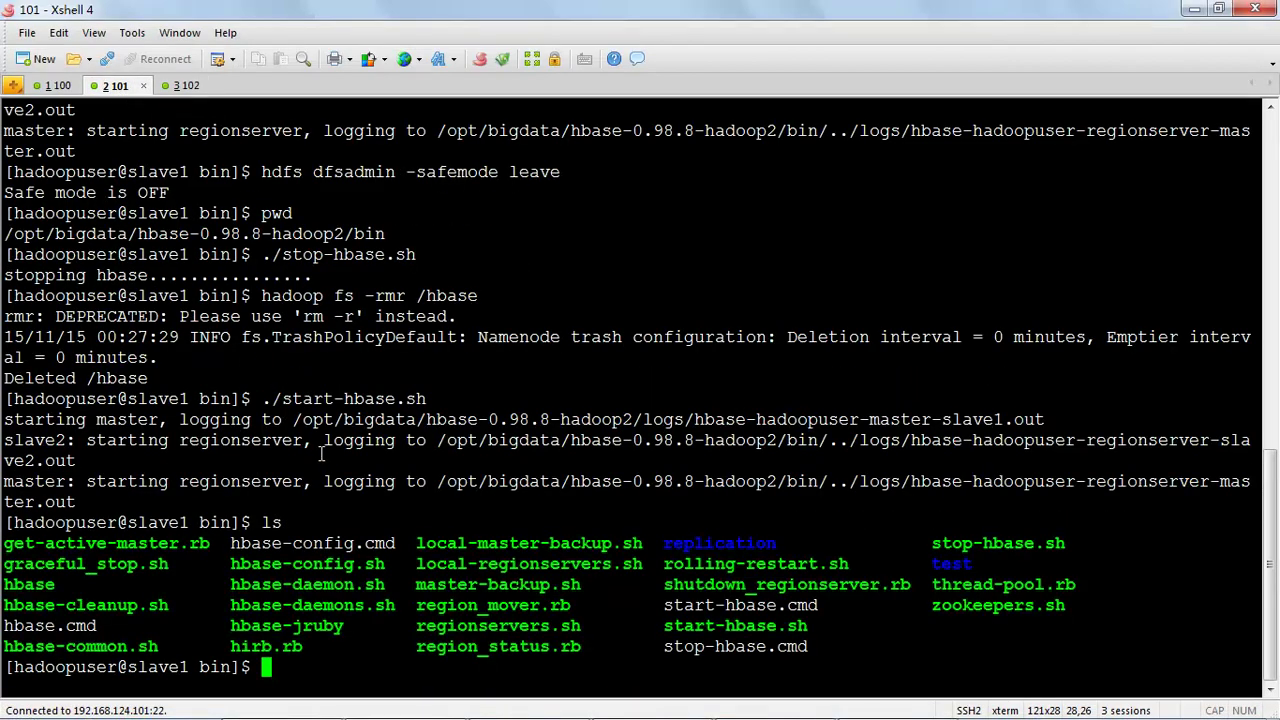
{"action": "type", "text": "jps"}
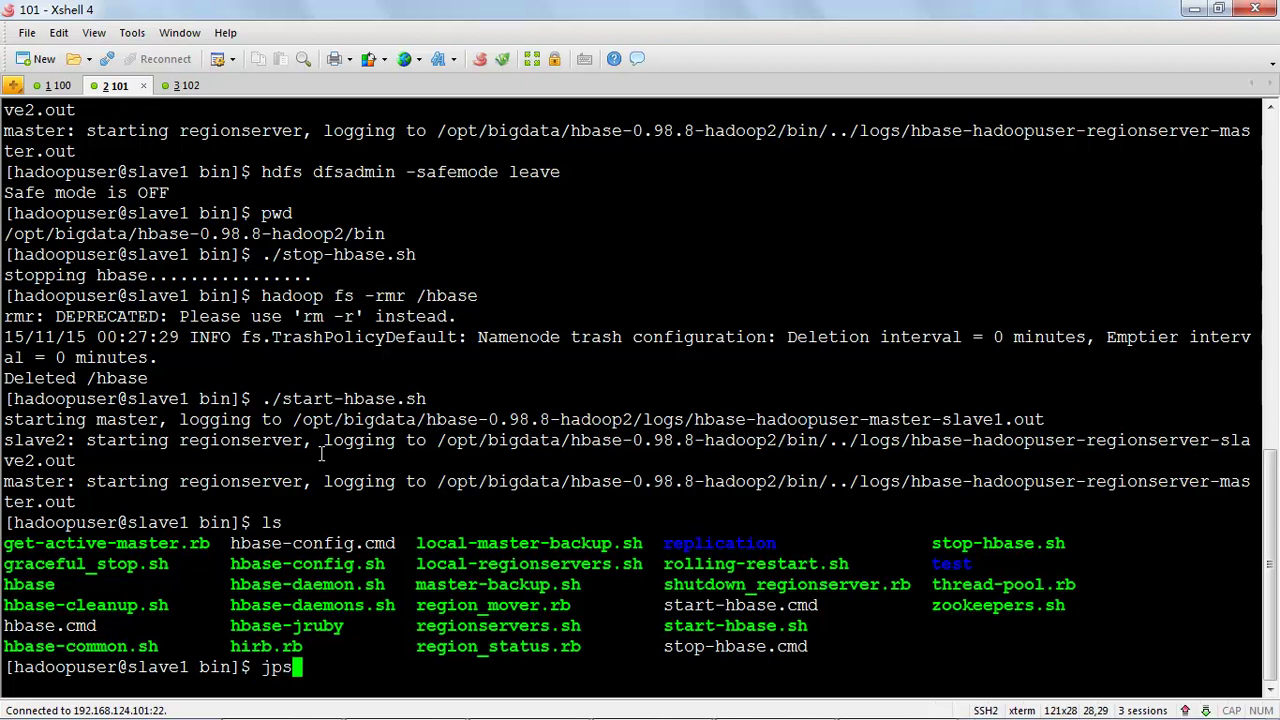
{"action": "key", "text": "Return"}
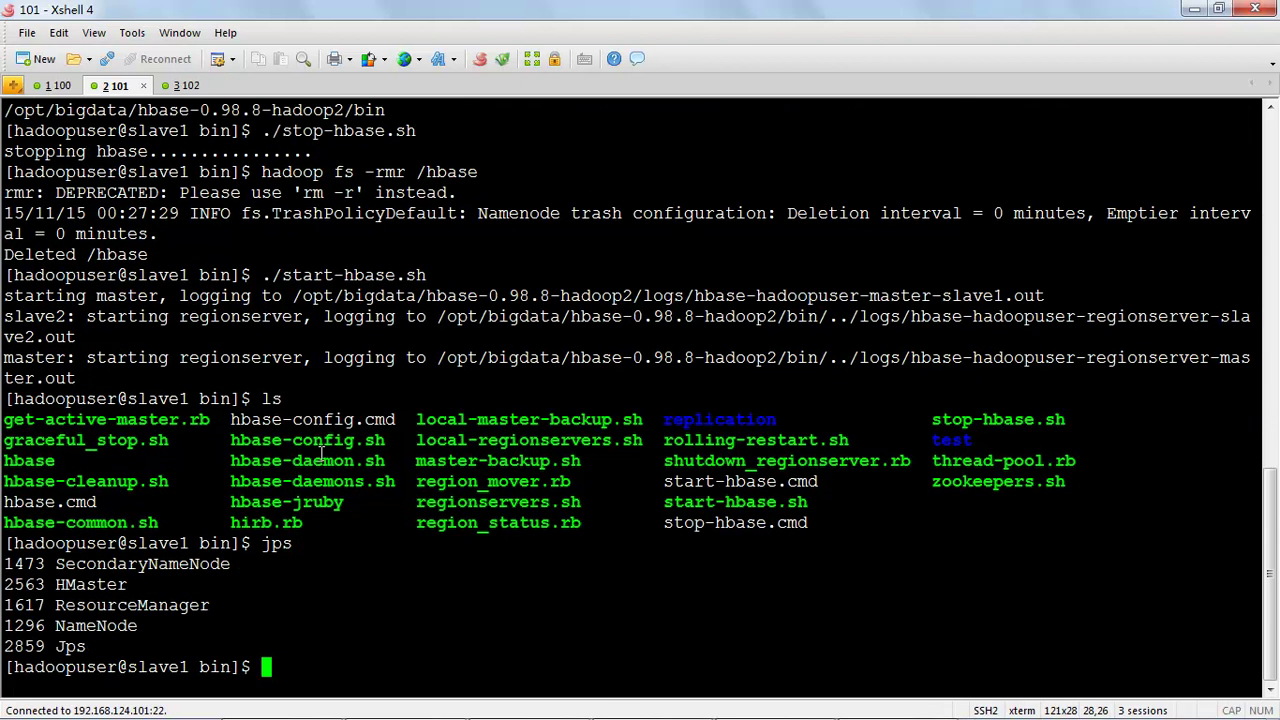
{"action": "double_click", "coordinate": [107, 585]}
{"action": "left_click", "coordinate": [258, 633]}
{"action": "type", "text": "./st"}
{"action": "key", "text": "BackSpace"}
{"action": "key", "text": "BackSpace"}
{"action": "key", "text": "BackSpace"}
{"action": "key", "text": "BackSpace"}
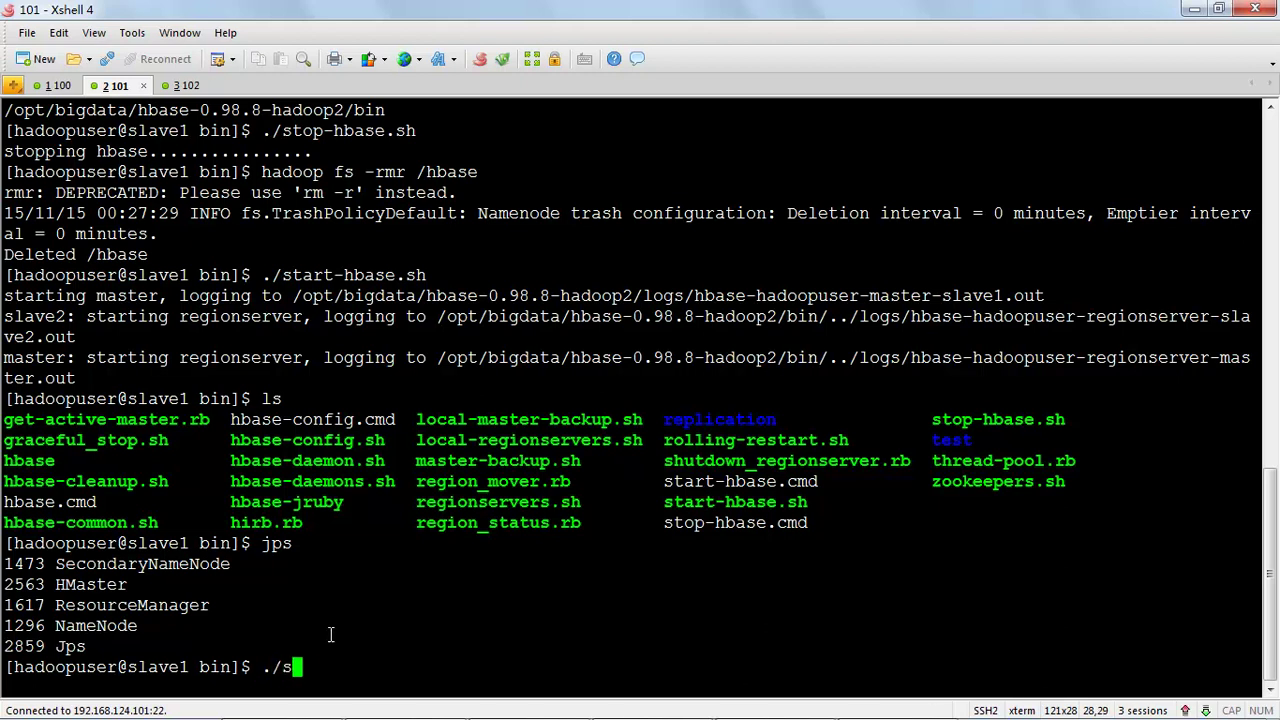
- Print the working directory with pwd and stop the whole HBase cluster with ./stop-hbase.sh
{"action": "type", "text": "pwd"}
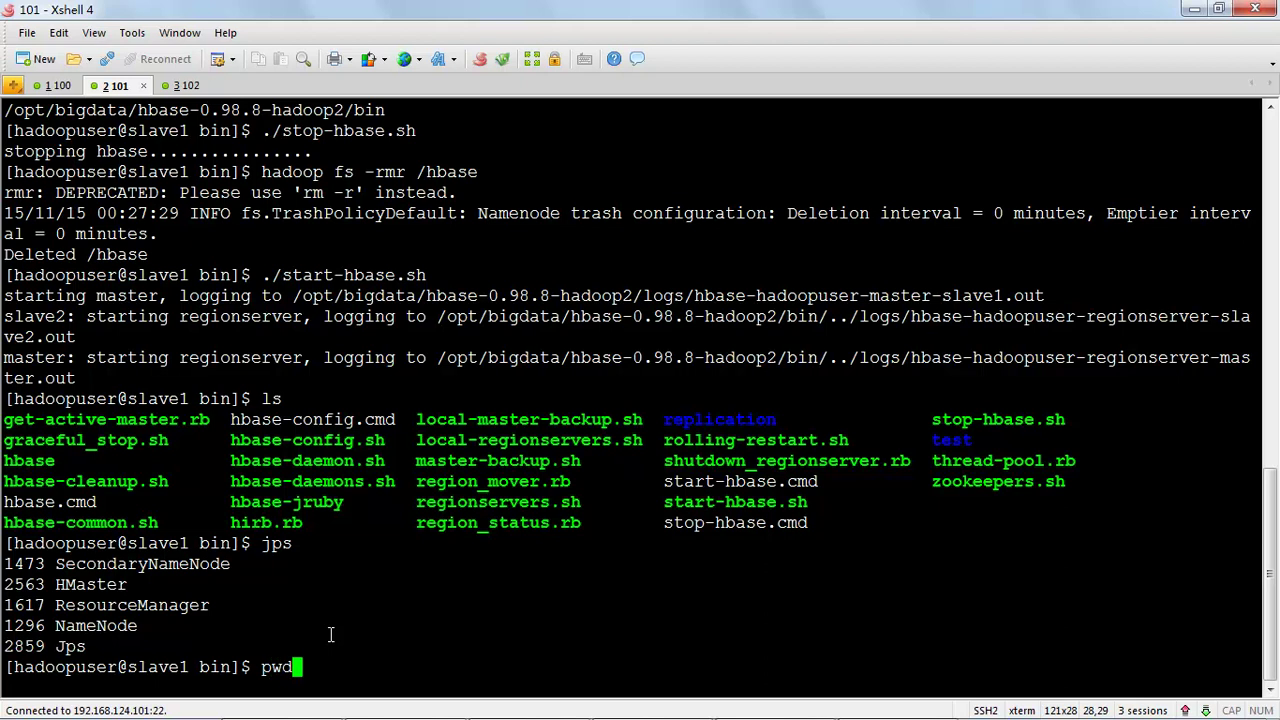
{"action": "key", "text": "Return"}
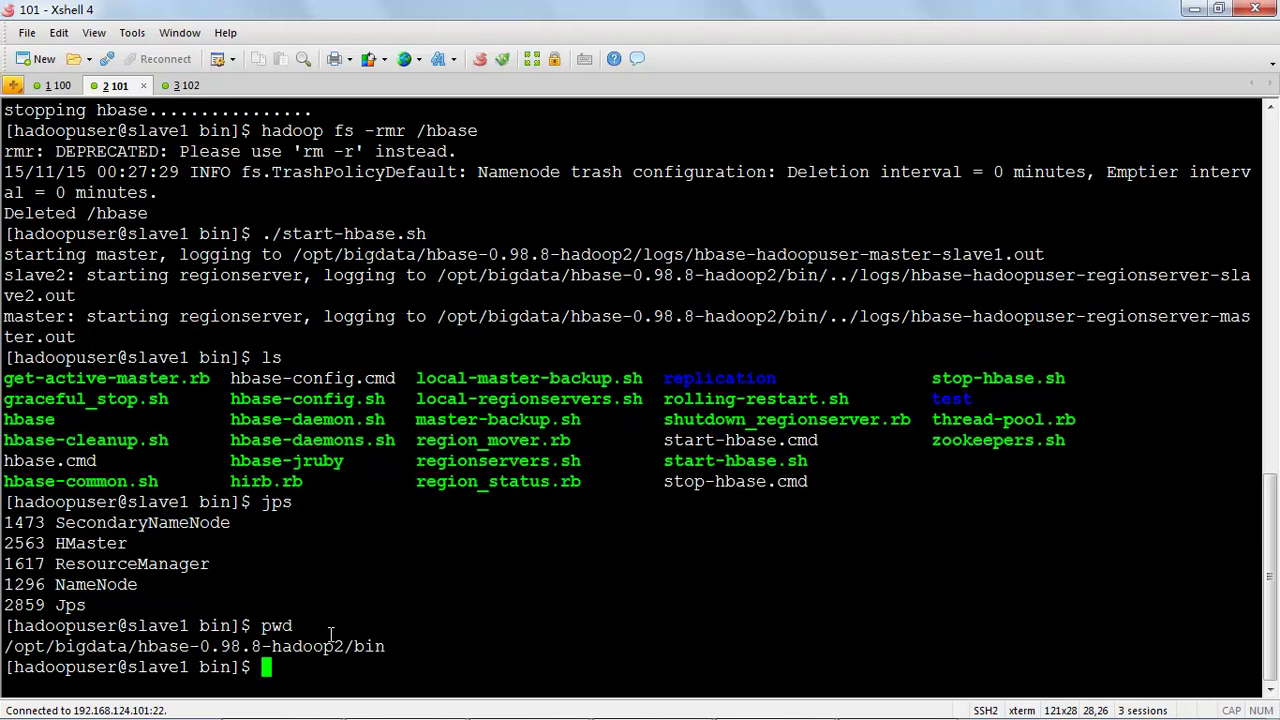
{"action": "type", "text": "./sto"}
{"action": "key", "text": "Tab"}
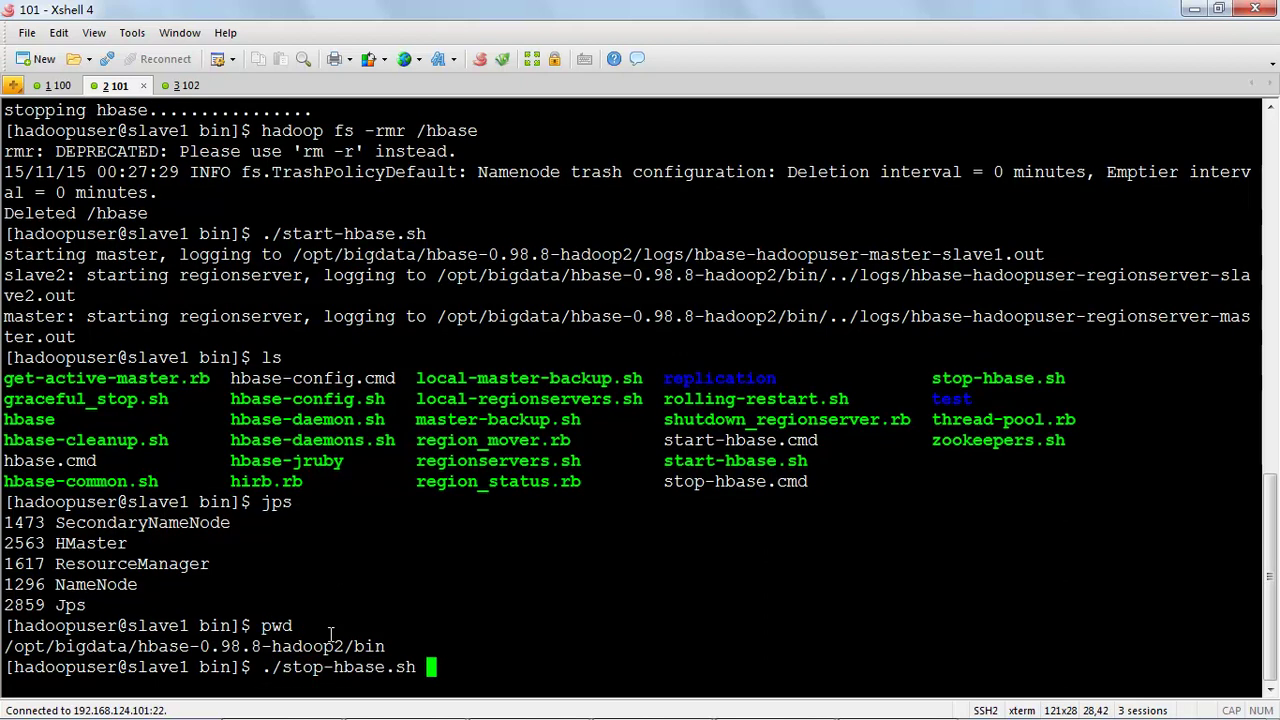
{"action": "key", "text": "Return"}
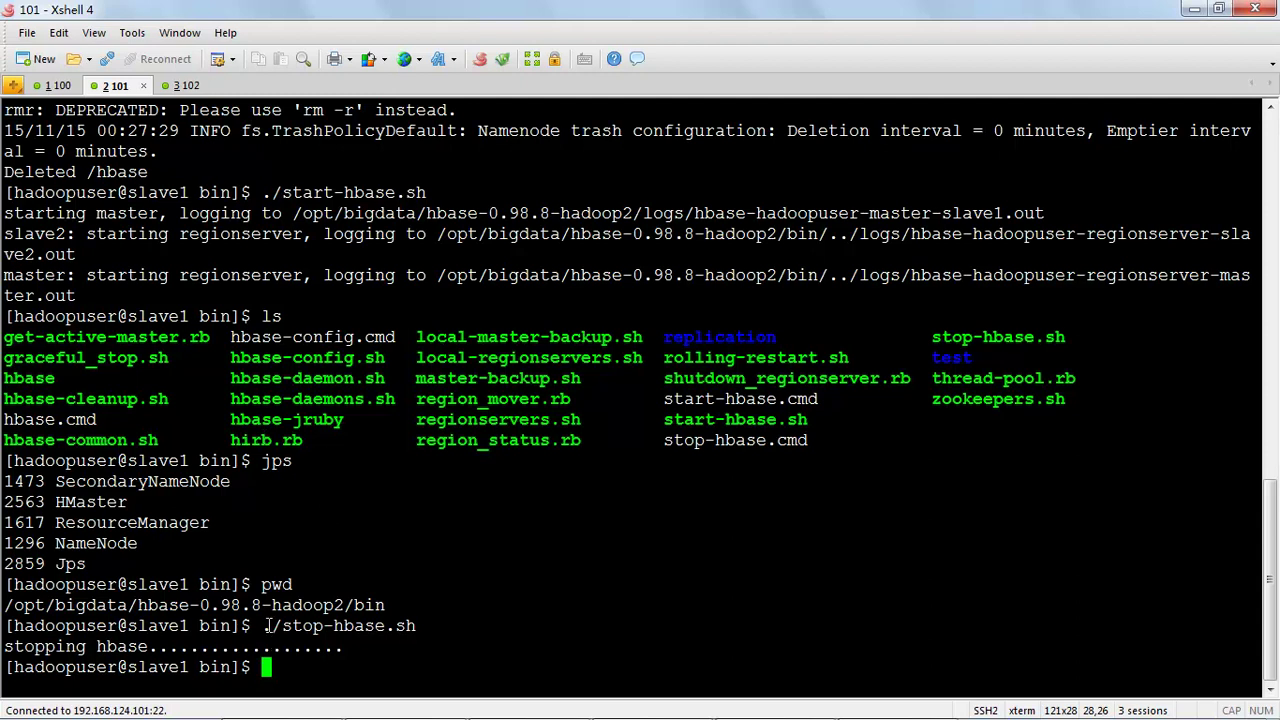
{"action": "left_click_drag", "start_coordinate": [265, 625], "coordinate": [416, 626]}
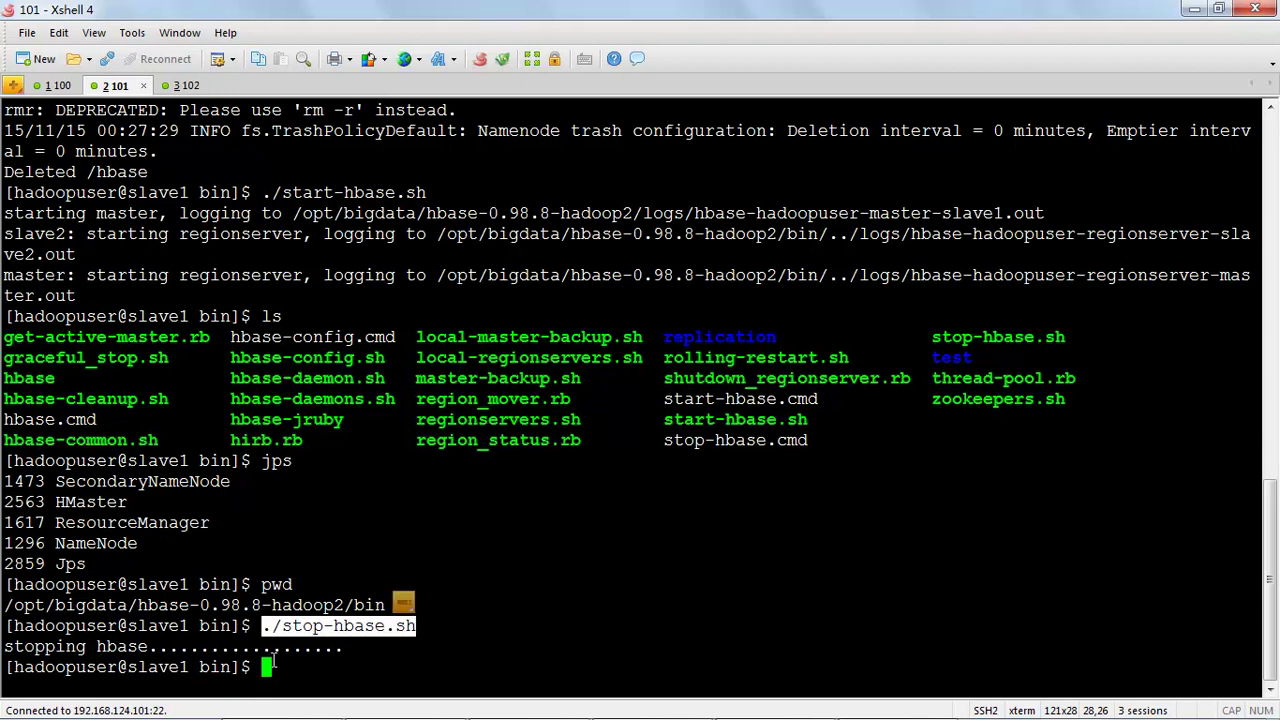
- Switch to Firefox and load 192.168.124.101:60010 without the /master-status path to check whether the master web page is reachable
{"action": "left_click", "coordinate": [1195, 9]}
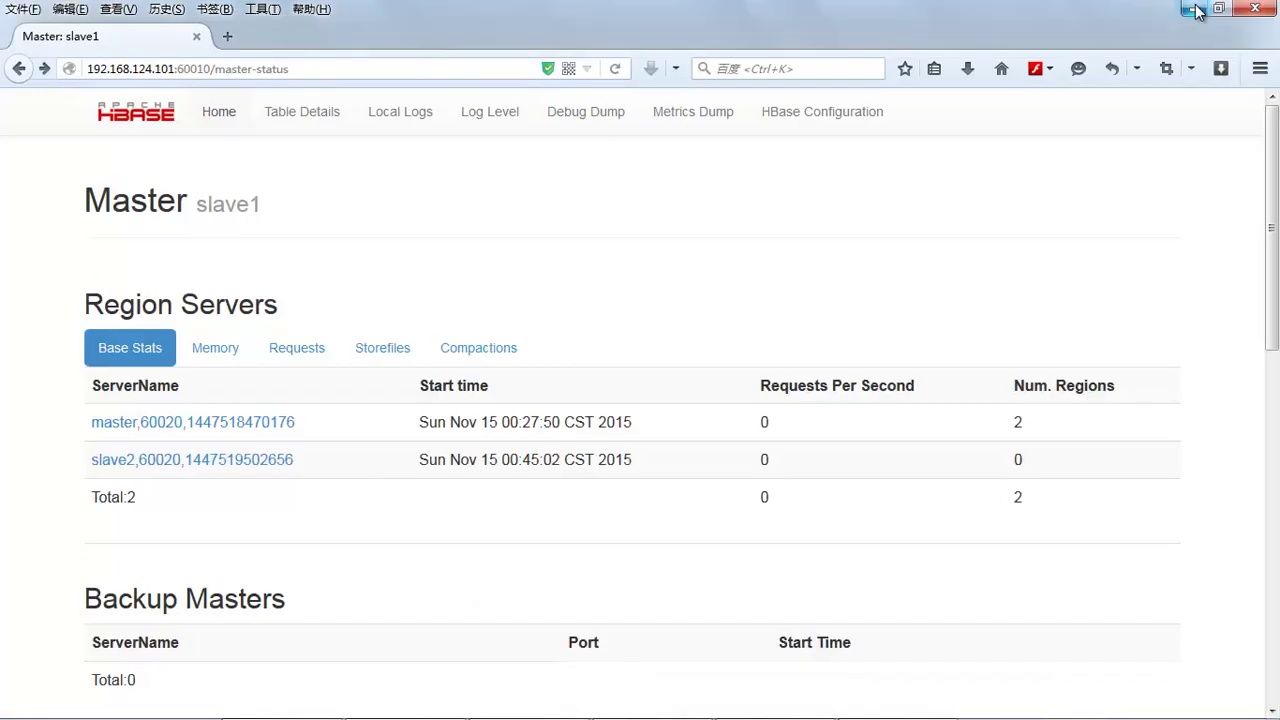
{"action": "left_click", "coordinate": [250, 69]}
{"action": "left_click_drag", "start_coordinate": [210, 69], "coordinate": [337, 71]}
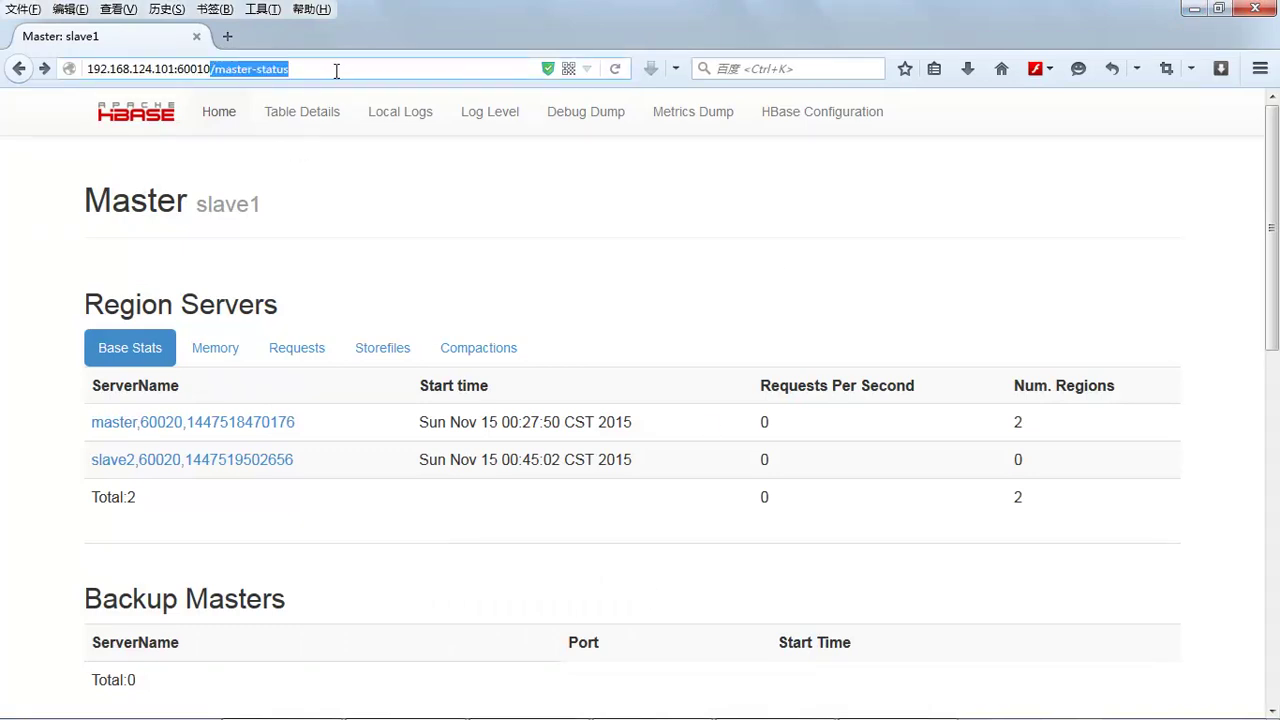
{"action": "key", "text": "BackSpace"}
{"action": "key", "text": "Return"}
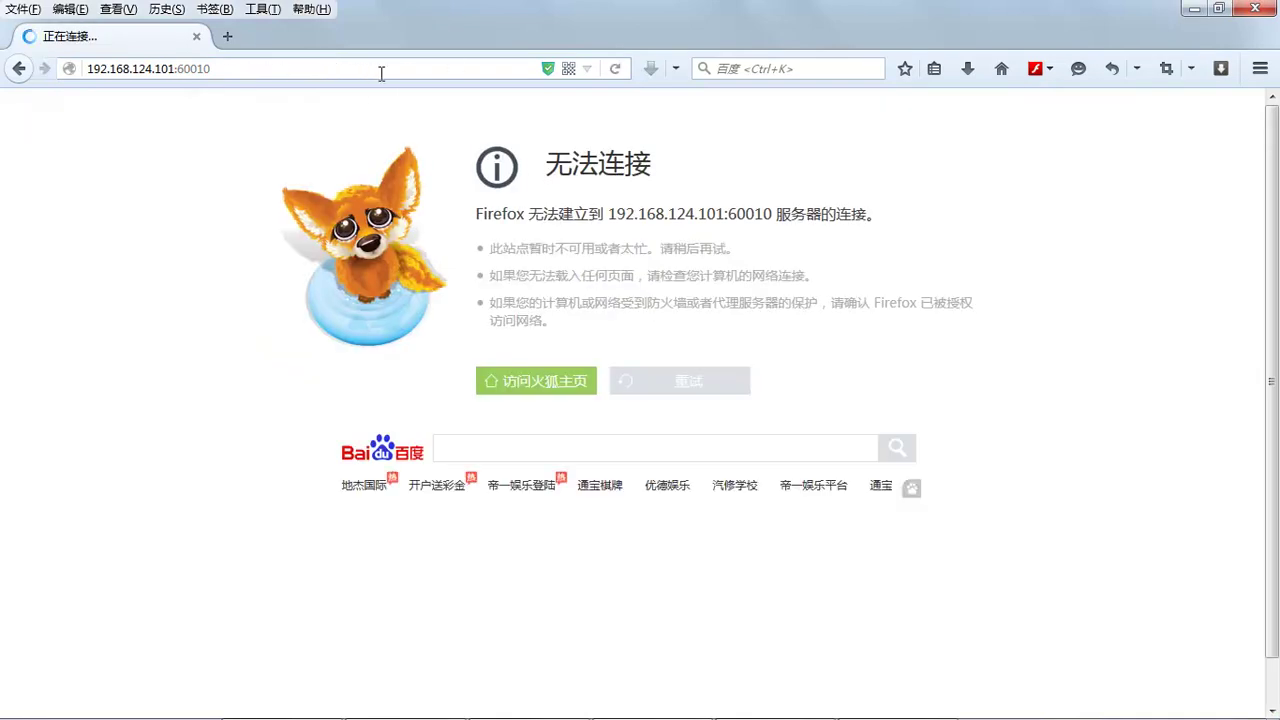
{"action": "left_click", "coordinate": [381, 73]}
{"action": "left_click", "coordinate": [394, 74]}
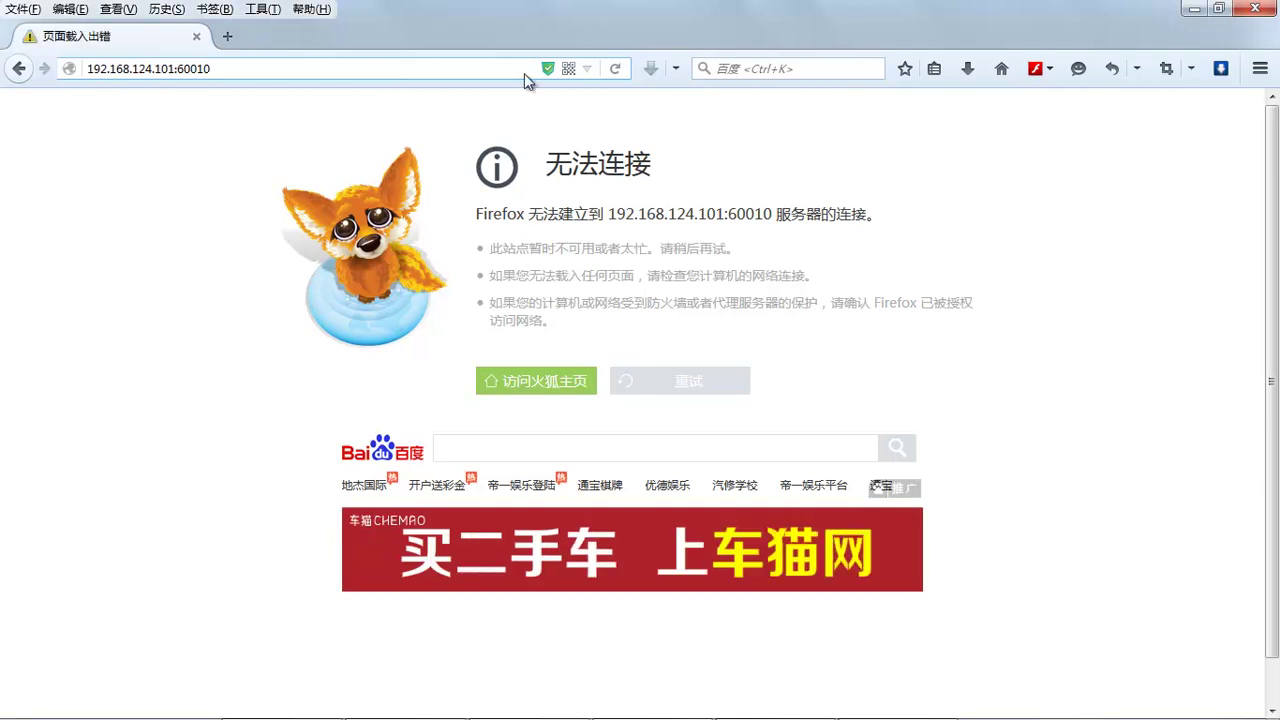
- Switch back to the slave1 session in Xshell
{"action": "left_click", "coordinate": [1190, 8]}
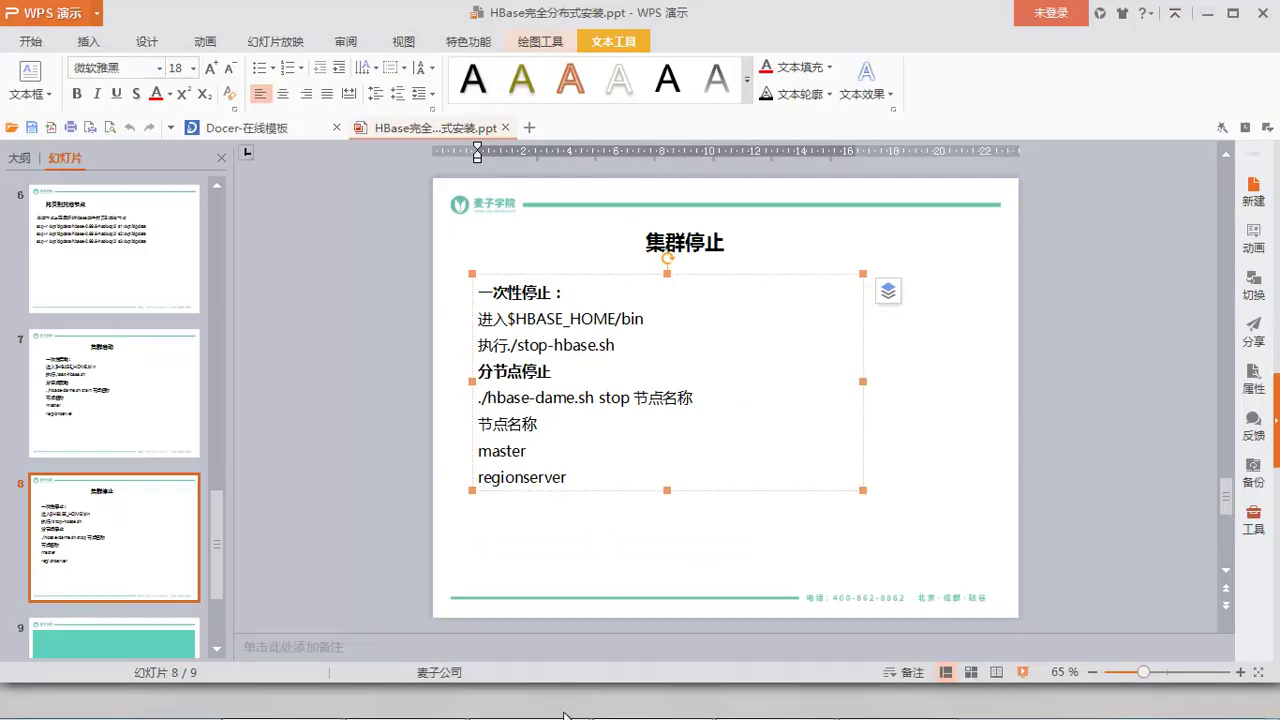
{"action": "left_click", "coordinate": [410, 700]}
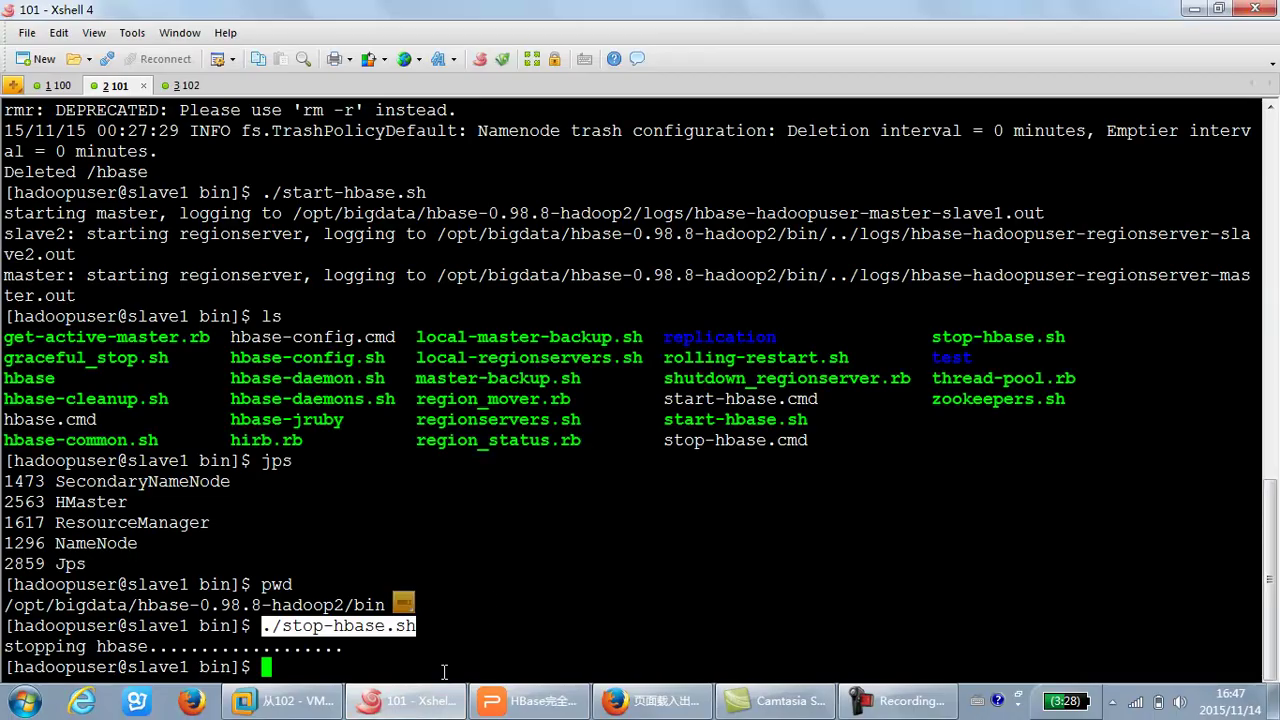
{"action": "key", "text": "Up"}
{"action": "key", "text": "BackSpace"}
{"action": "key", "text": "BackSpace"}
{"action": "key", "text": "BackSpace"}
{"action": "key", "text": "BackSpace"}
{"action": "key", "text": "BackSpace"}
{"action": "key", "text": "BackSpace"}
{"action": "key", "text": "BackSpace"}
{"action": "key", "text": "BackSpace"}
{"action": "key", "text": "BackSpace"}
{"action": "key", "text": "BackSpace"}
{"action": "key", "text": "BackSpace"}
{"action": "key", "text": "BackSpace"}
{"action": "key", "text": "BackSpace"}
{"action": "key", "text": "BackSpace"}
{"action": "key", "text": "BackSpace"}
- Start only the HBase master on slave1 with ./hbase-daemon.sh start master
{"action": "type", "text": "./hbase-d"}
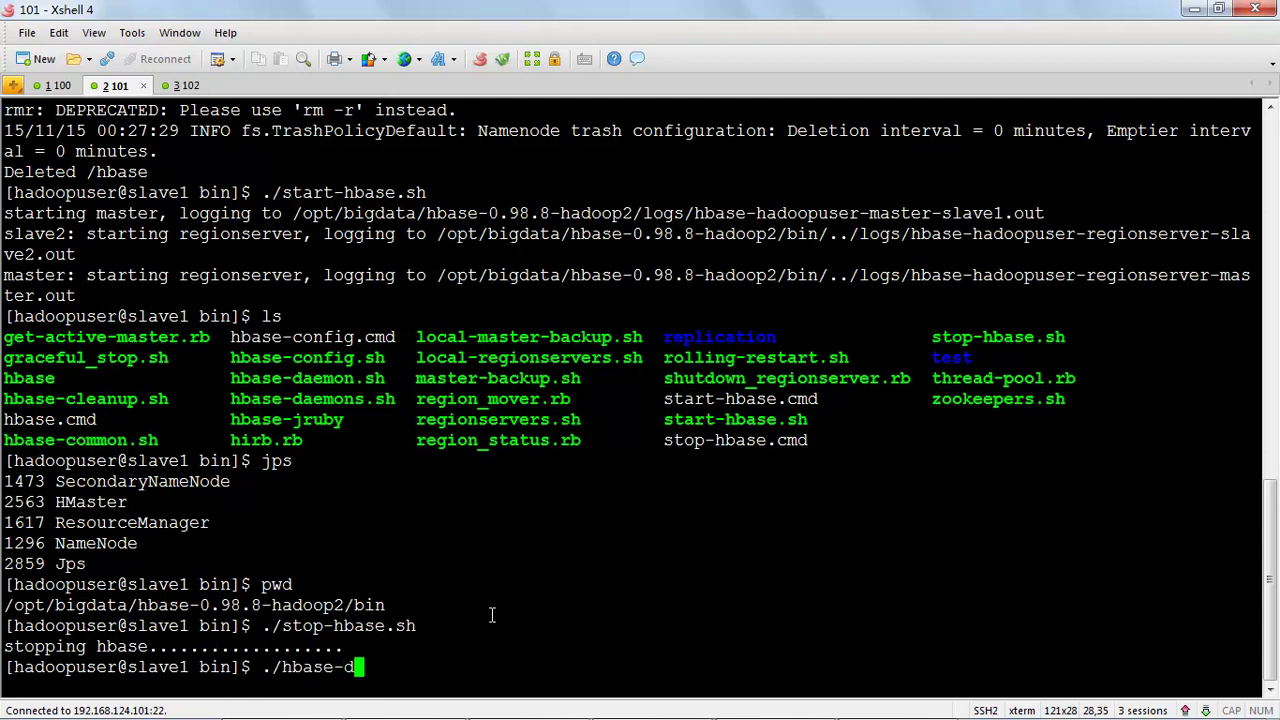
{"action": "type", "text": "aemon.sh st"}
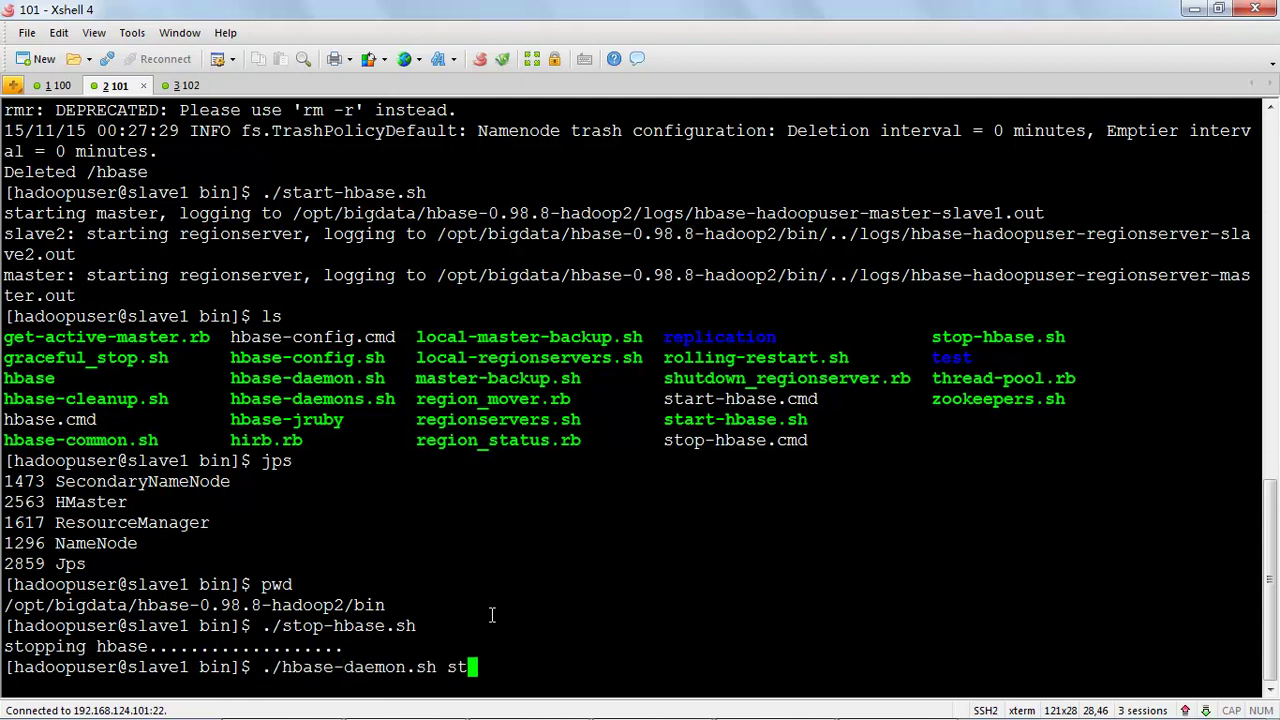
{"action": "type", "text": "art master"}
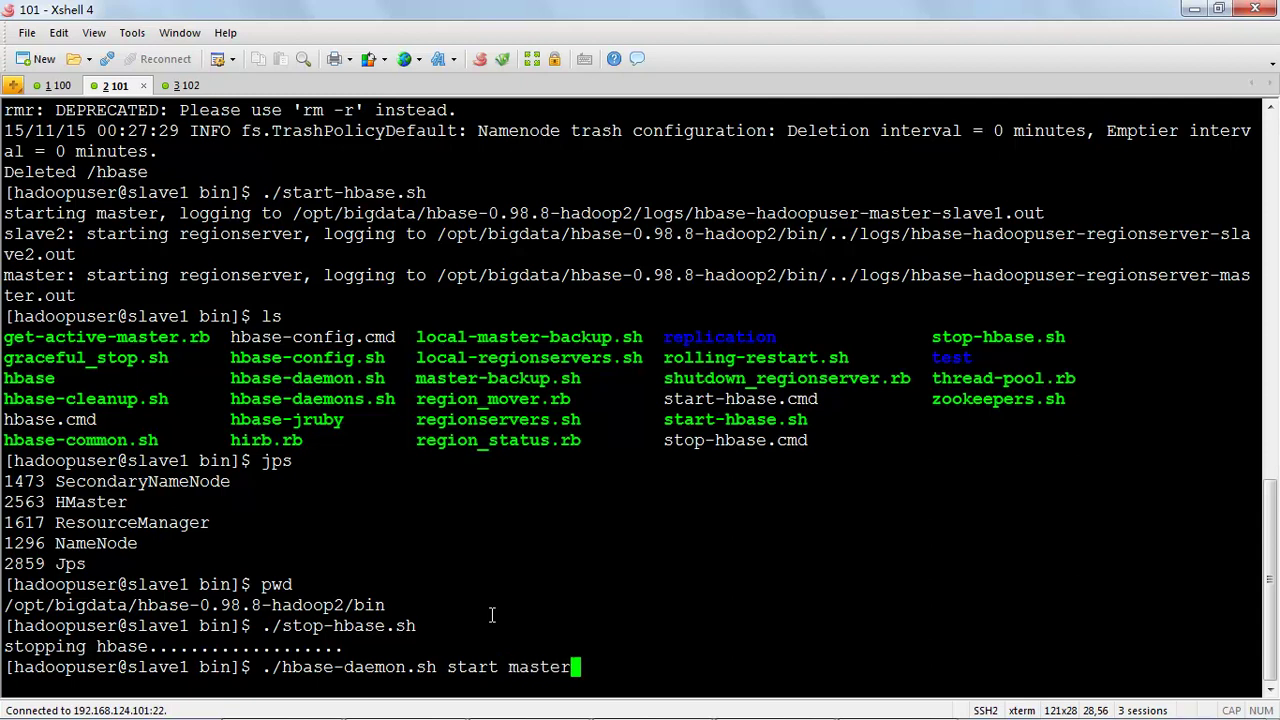
{"action": "key", "text": "Return"}
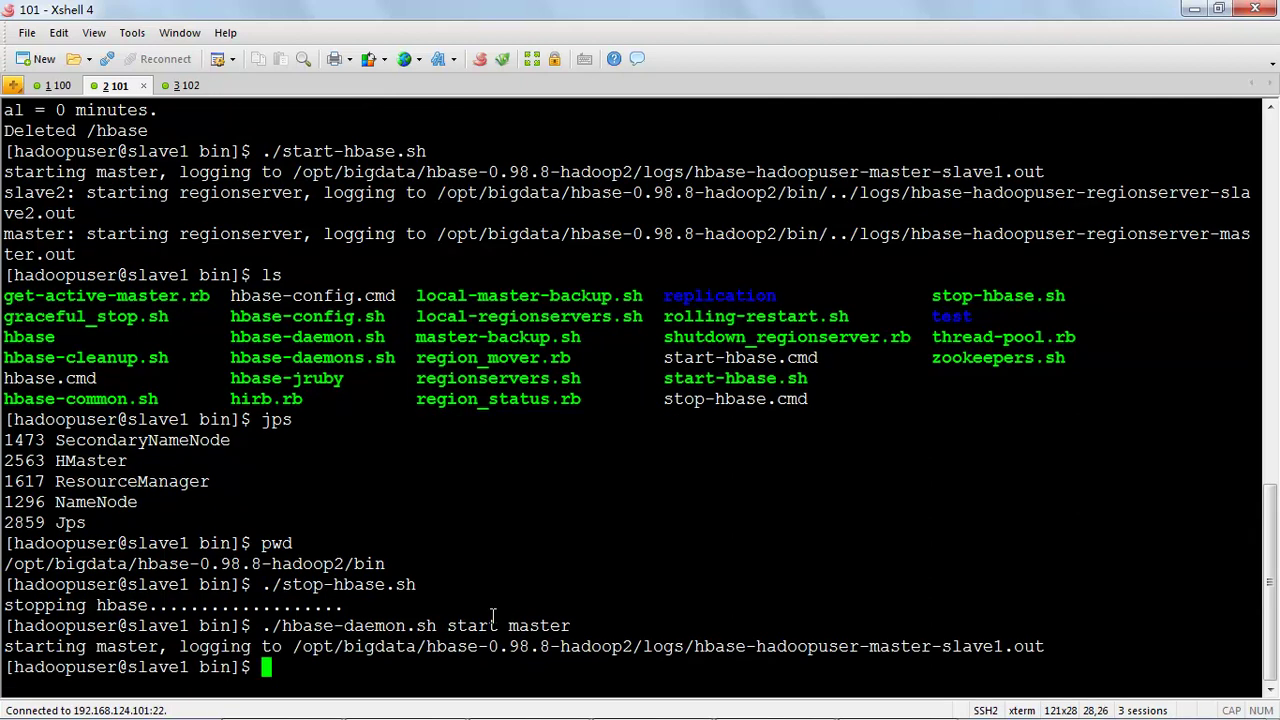
- Run jps on slave1 and highlight the HMaster entry to check that the master process is running
{"action": "type", "text": "jps"}
{"action": "key", "text": "Return"}
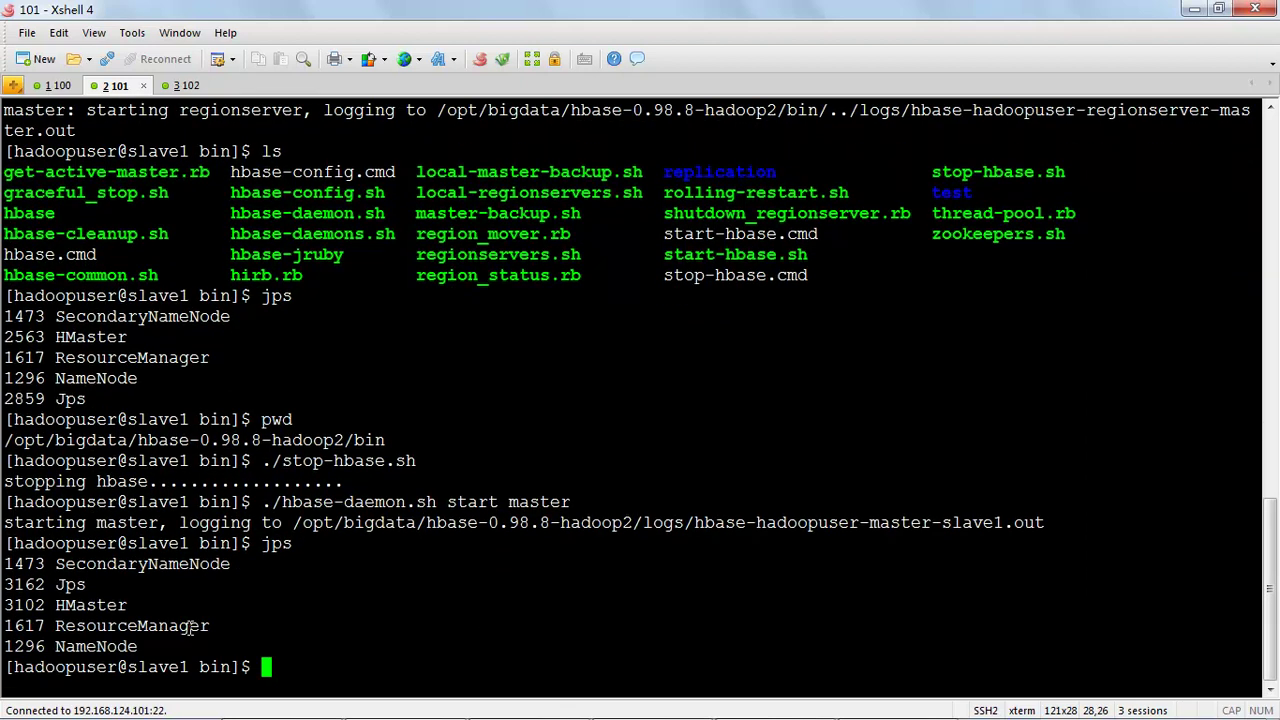
{"action": "double_click", "coordinate": [101, 605]}
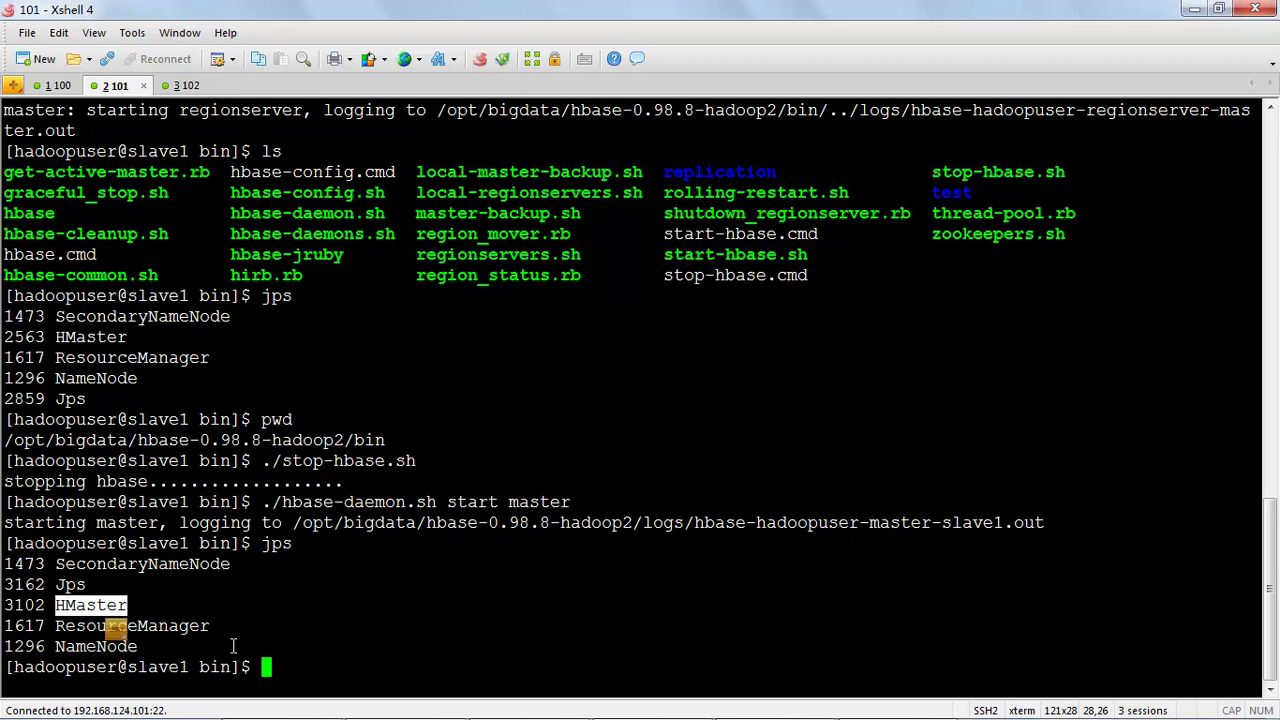
{"action": "left_click", "coordinate": [198, 612]}
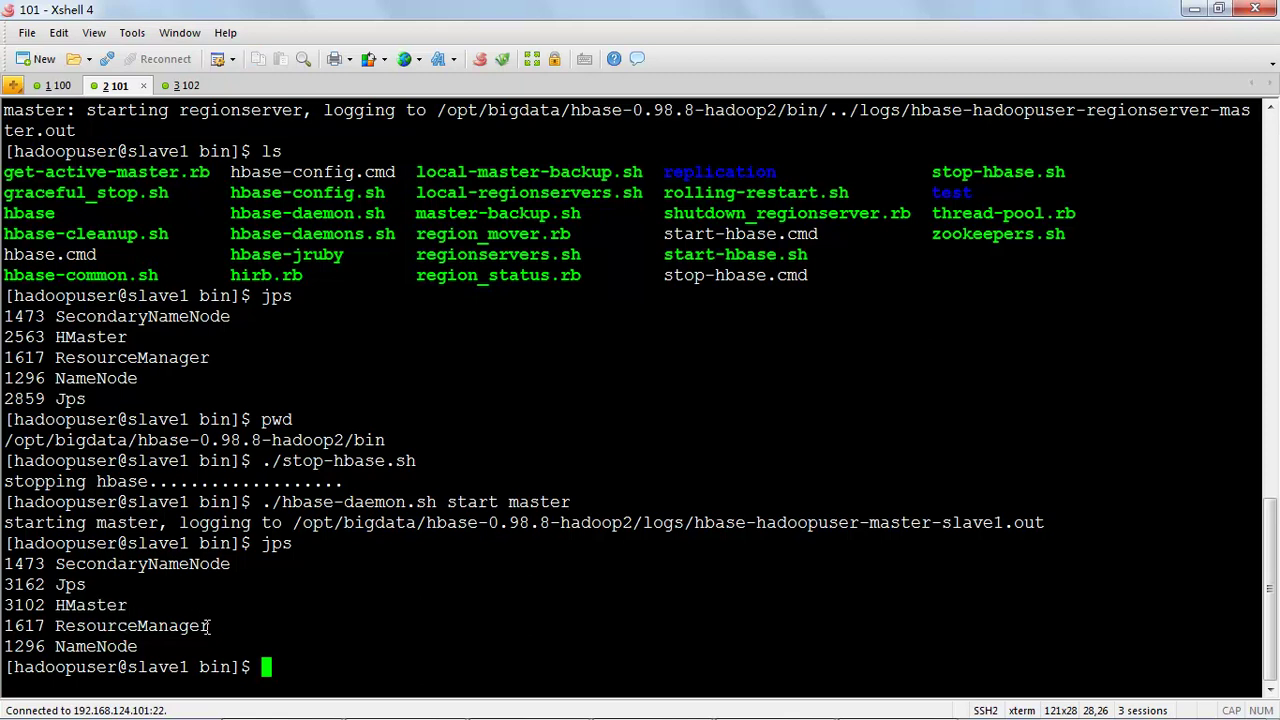
{"action": "double_click", "coordinate": [96, 605]}
{"action": "left_click", "coordinate": [268, 657]}
- Switch to Firefox and load 192.168.124.101:60010 again to check the master web page
{"action": "left_click", "coordinate": [548, 704]}
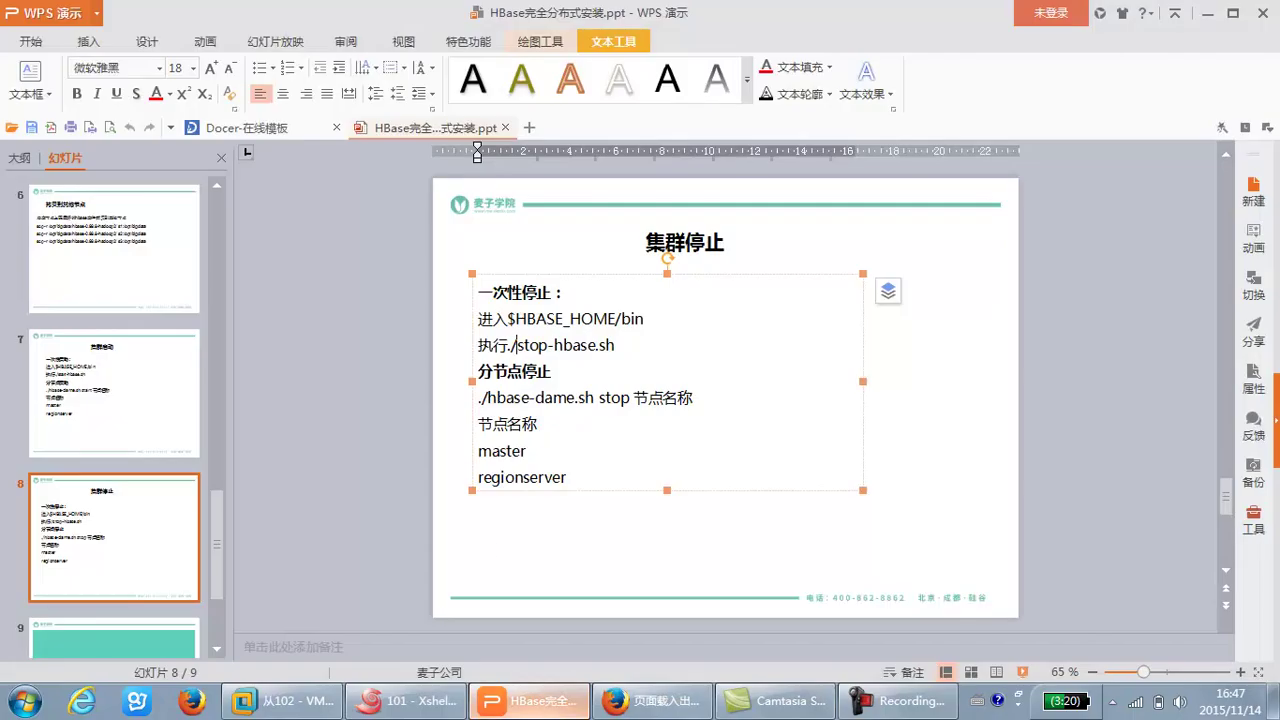
{"action": "left_click", "coordinate": [1208, 13]}
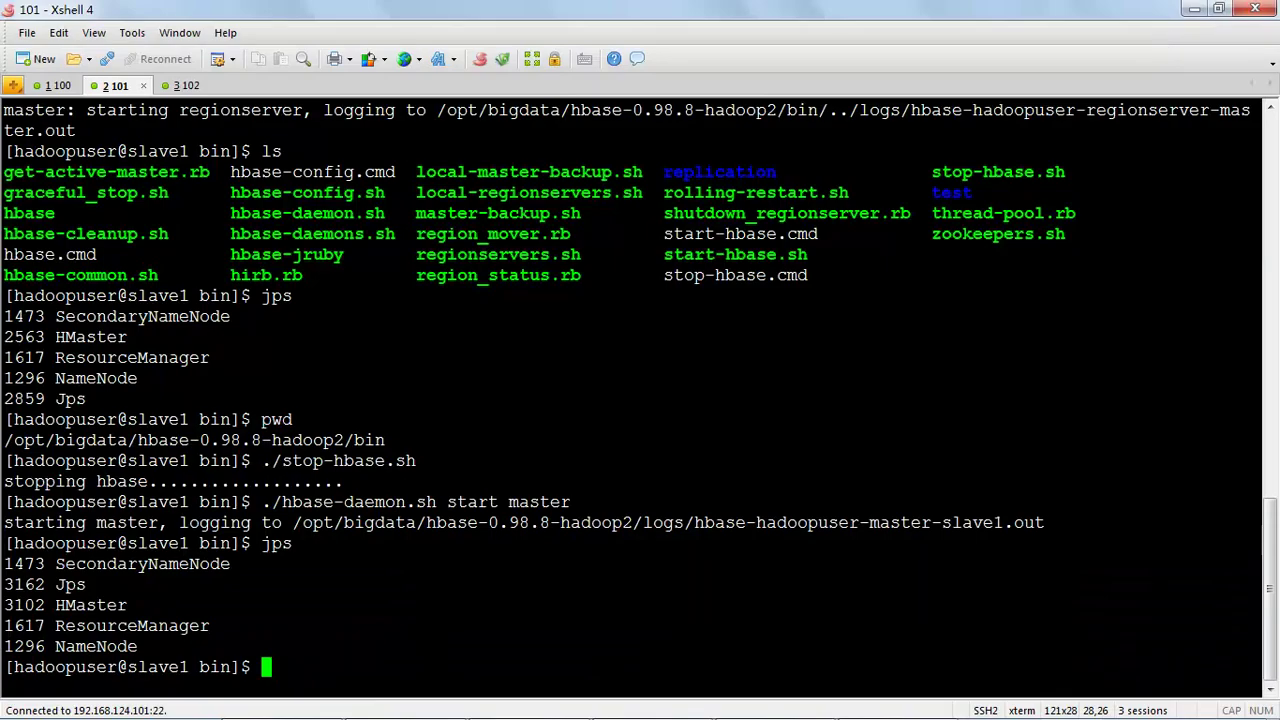
{"action": "mouse_move", "coordinate": [558, 714]}
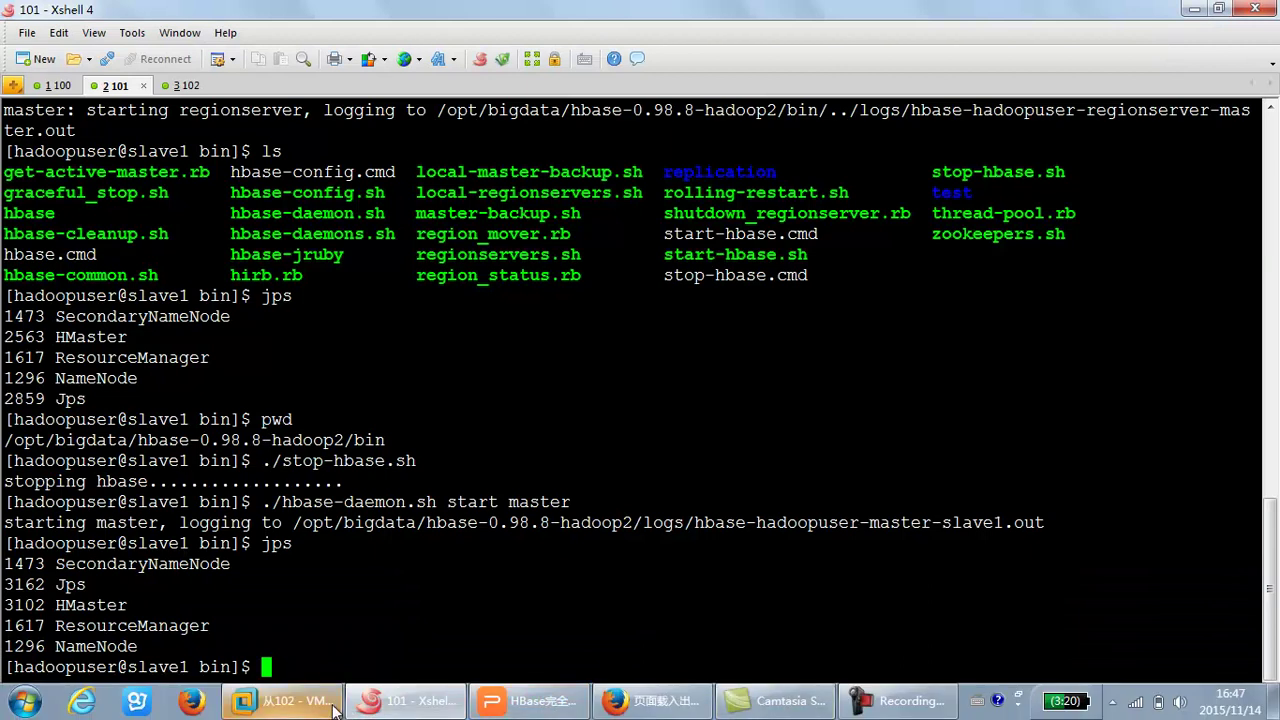
{"action": "left_click", "coordinate": [650, 702]}
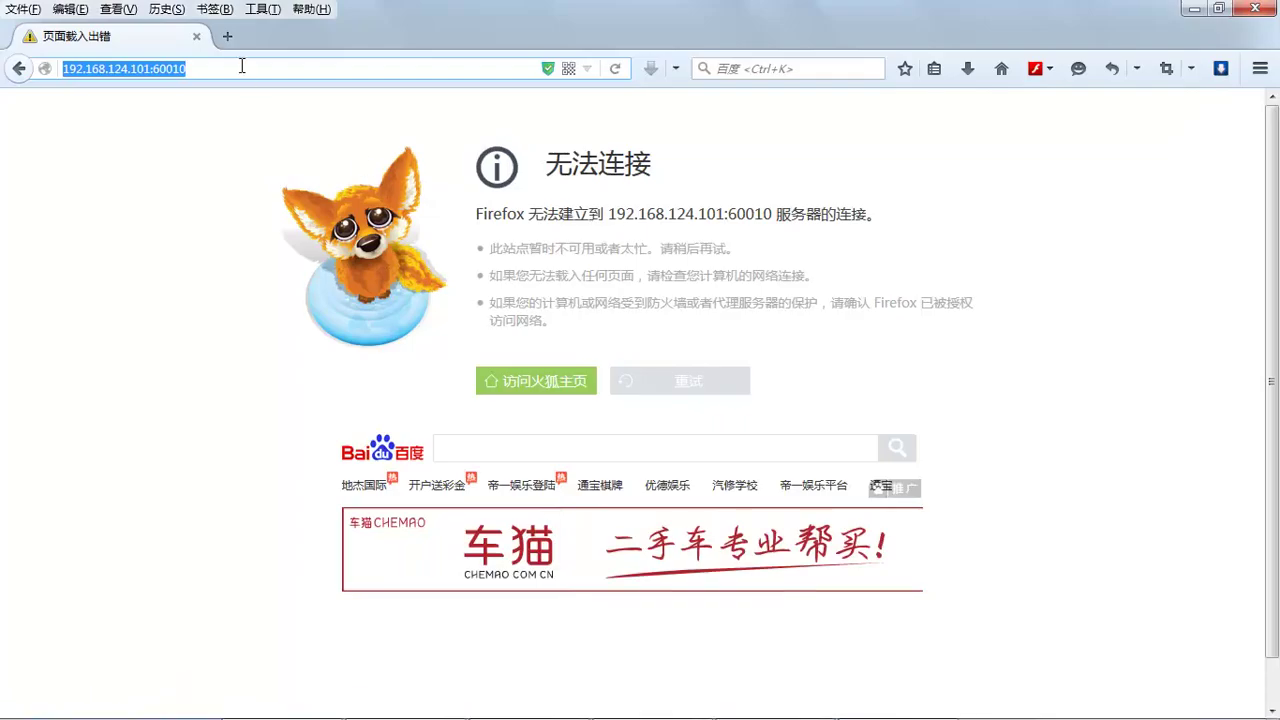
{"action": "left_click", "coordinate": [283, 70]}
{"action": "key", "text": "Return"}
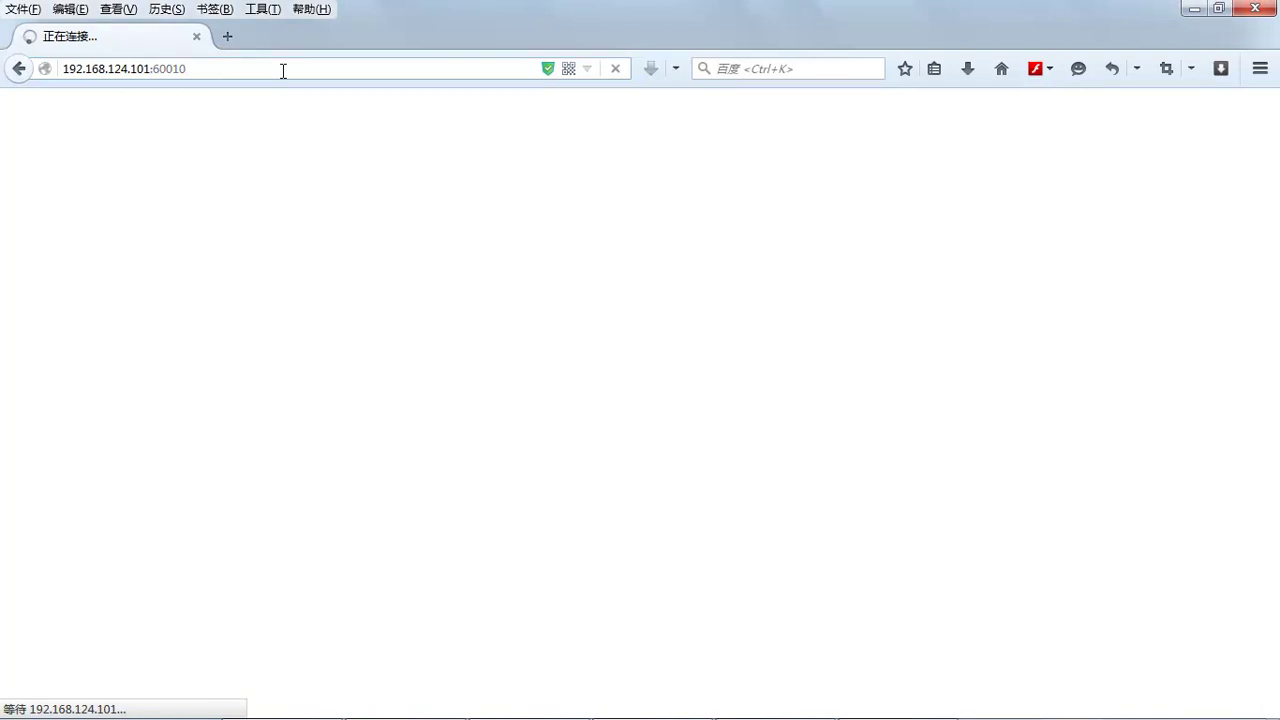
- Return to the slave1 session in Xshell and follow the HBase master .log file under the HBase logs folder in /opt/bigdata with tail -f
{"action": "left_click", "coordinate": [1218, 8]}
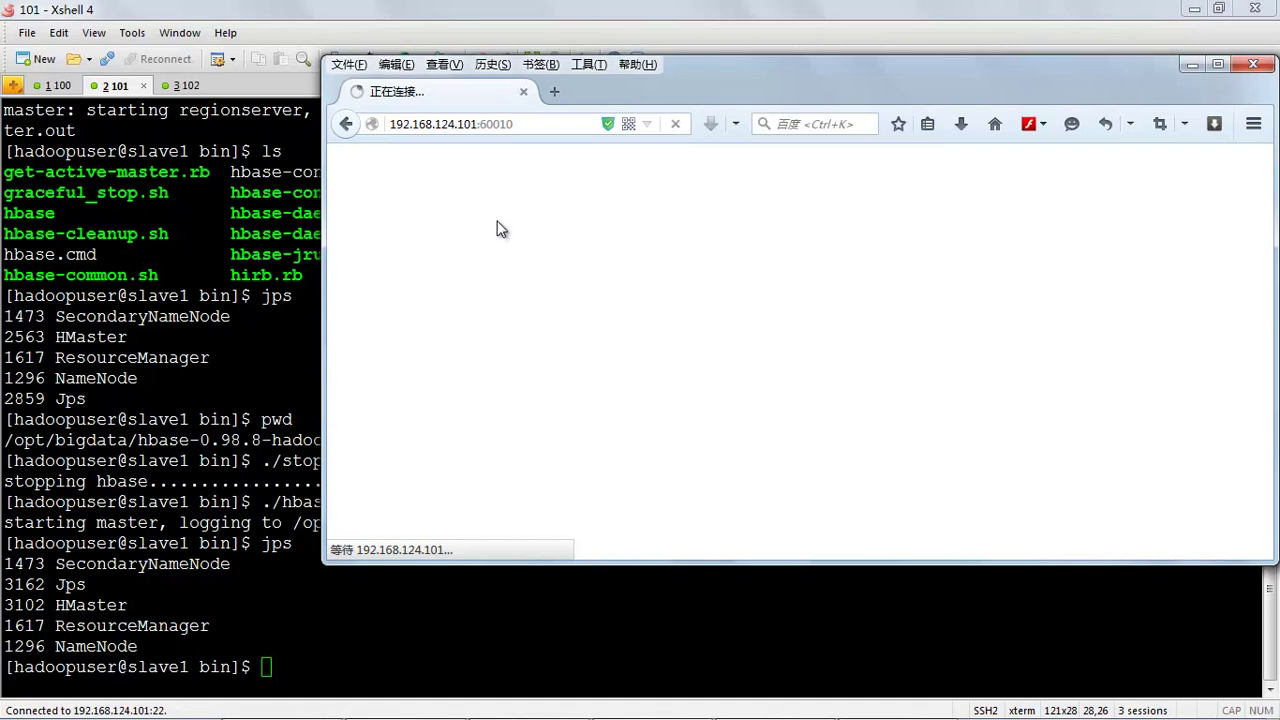
{"action": "left_click", "coordinate": [103, 605]}
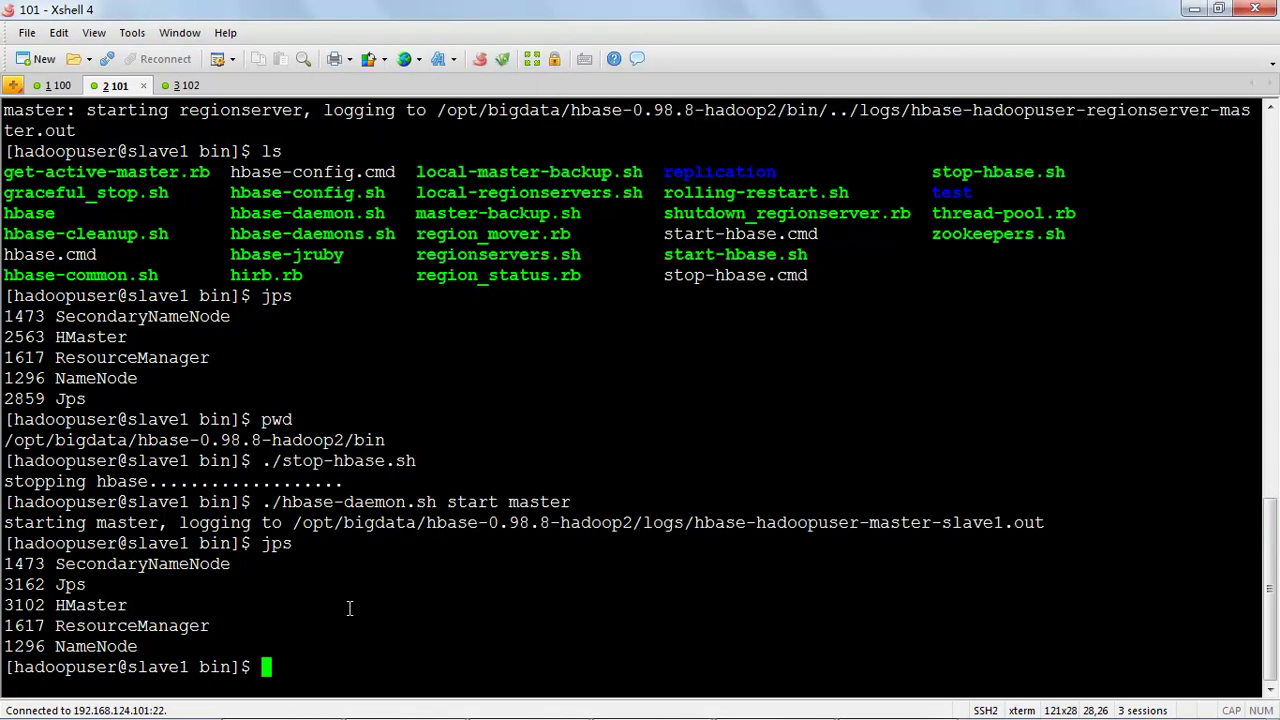
{"action": "type", "text": "tail -f"}
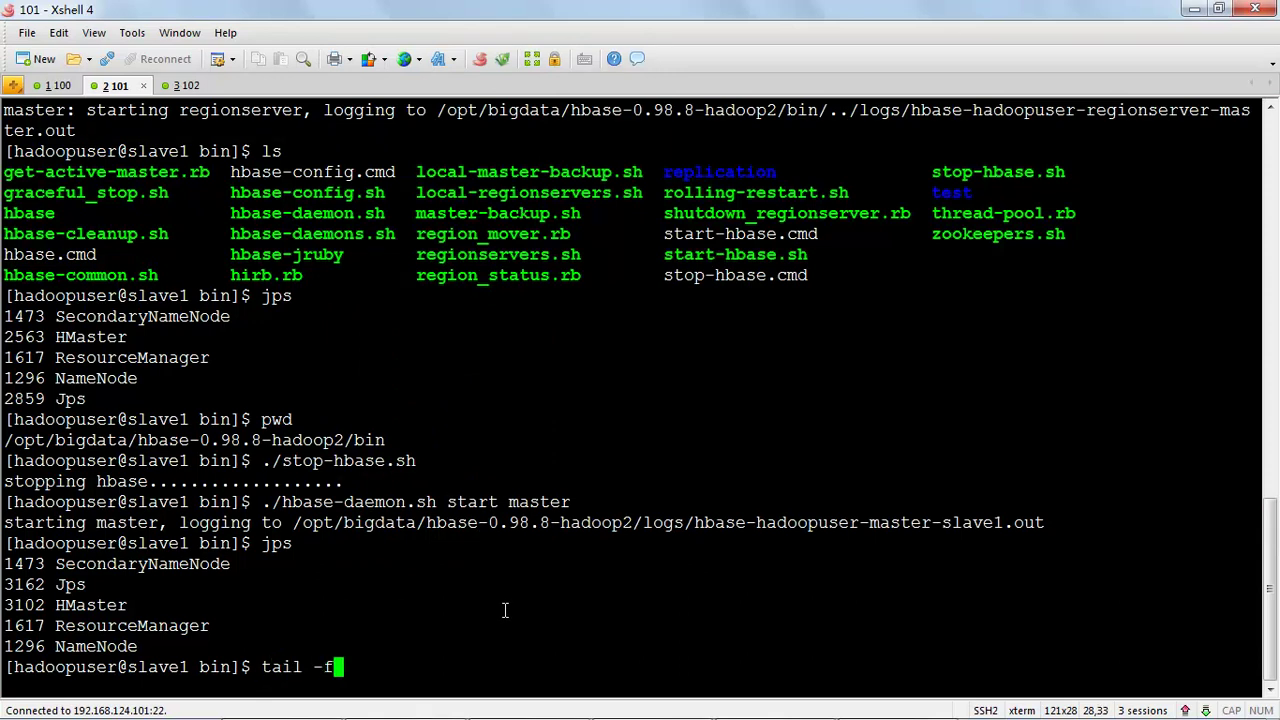
{"action": "type", "text": " /h"}
{"action": "type", "text": "o"}
{"action": "key", "text": "BackSpace"}
{"action": "key", "text": "BackSpace"}
{"action": "type", "text": "opt"}
{"action": "type", "text": "/d"}
{"action": "key", "text": "BackSpace"}
{"action": "type", "text": "bi"}
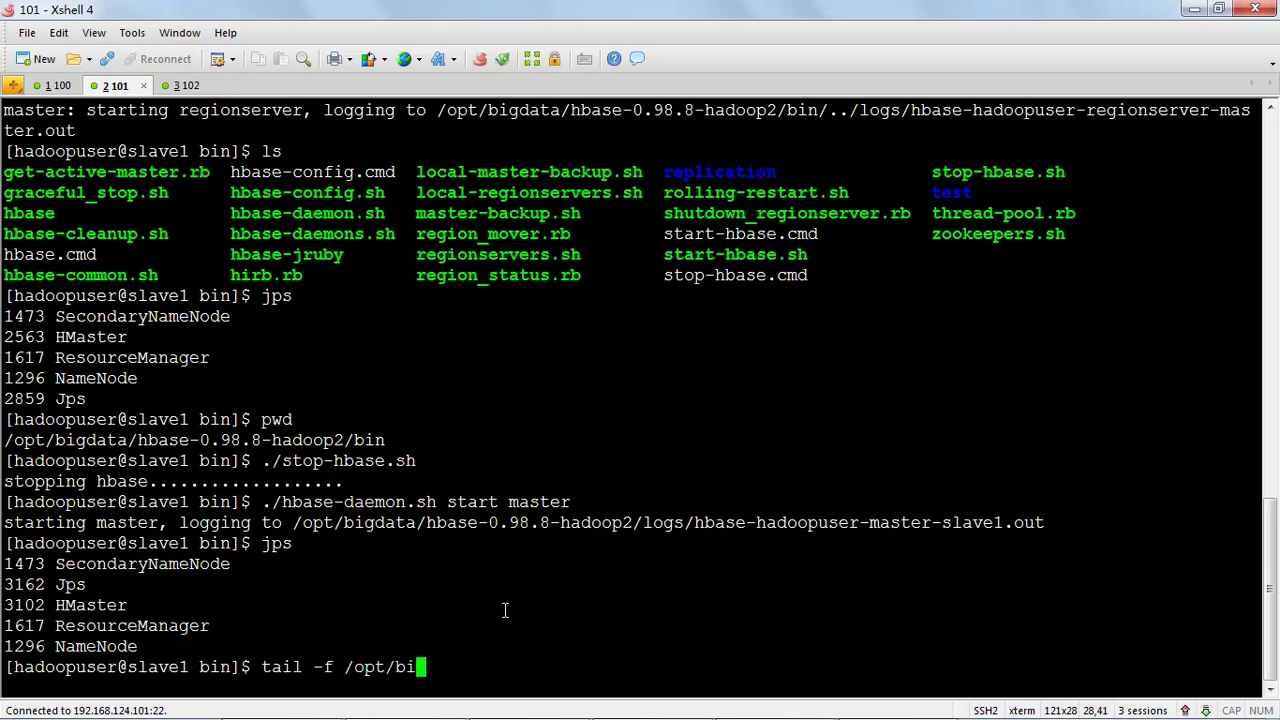
{"action": "type", "text": "gdata/h"}
{"action": "key", "text": "Tab"}
{"action": "type", "text": "/lo"}
{"action": "key", "text": "Tab"}
{"action": "type", "text": "re"}
{"action": "key", "text": "BackSpace"}
{"action": "key", "text": "BackSpace"}
{"action": "type", "text": "h"}
{"action": "key", "text": "Tab"}
{"action": "type", "text": "l"}
{"action": "key", "text": "Tab"}
{"action": "key", "text": "Return"}
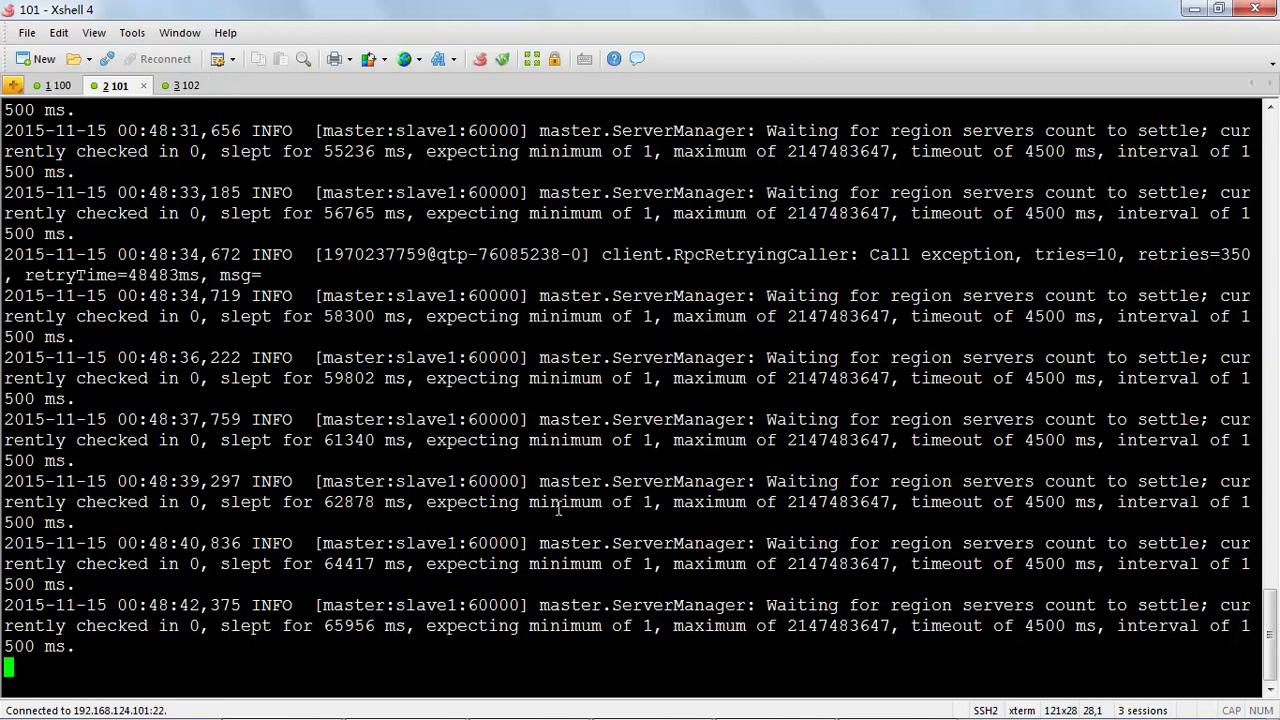
- Open the slave2 session and start its region server with ./hbase-daemon.sh start regionserver
{"action": "left_click", "coordinate": [182, 86]}
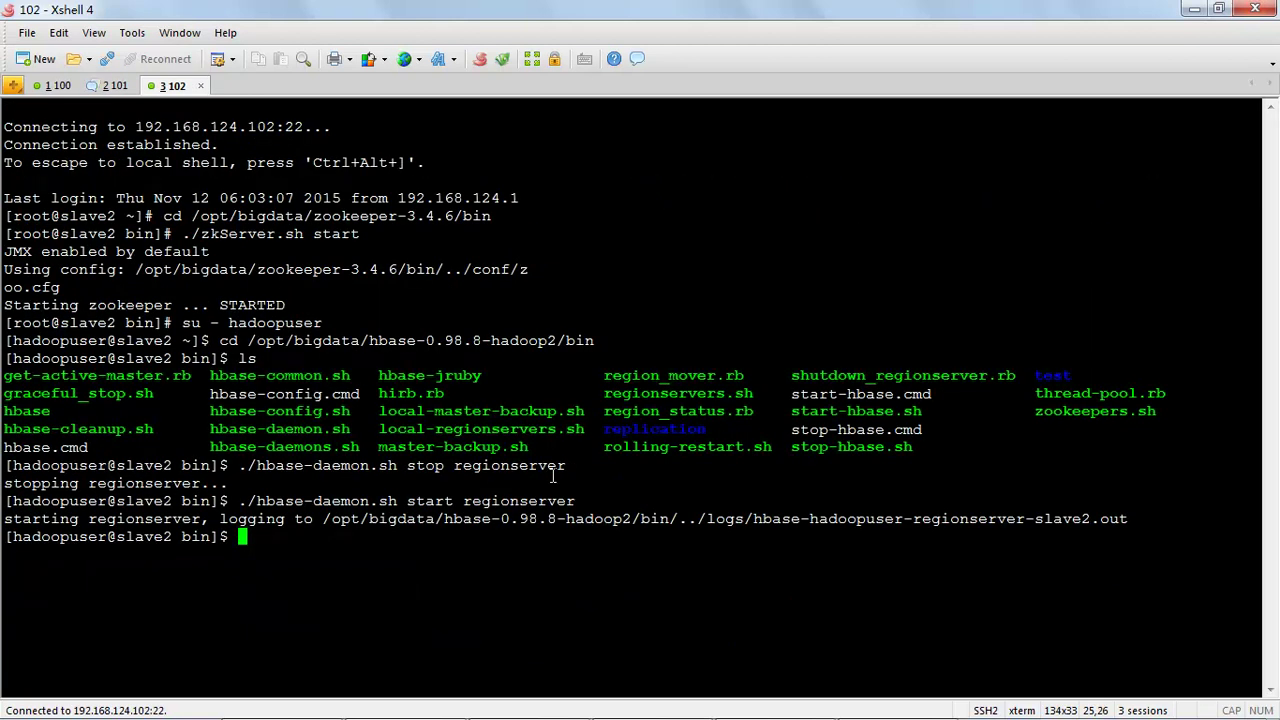
{"action": "key", "text": "Up"}
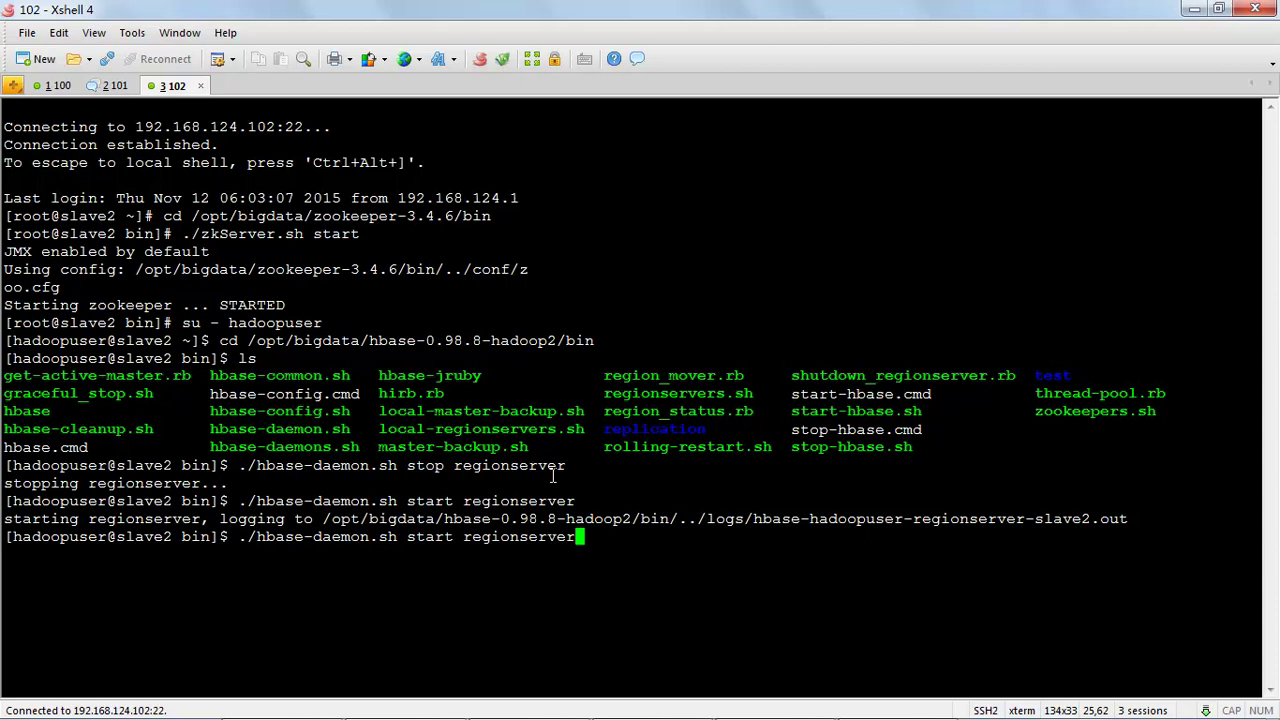
{"action": "key", "text": "Return"}
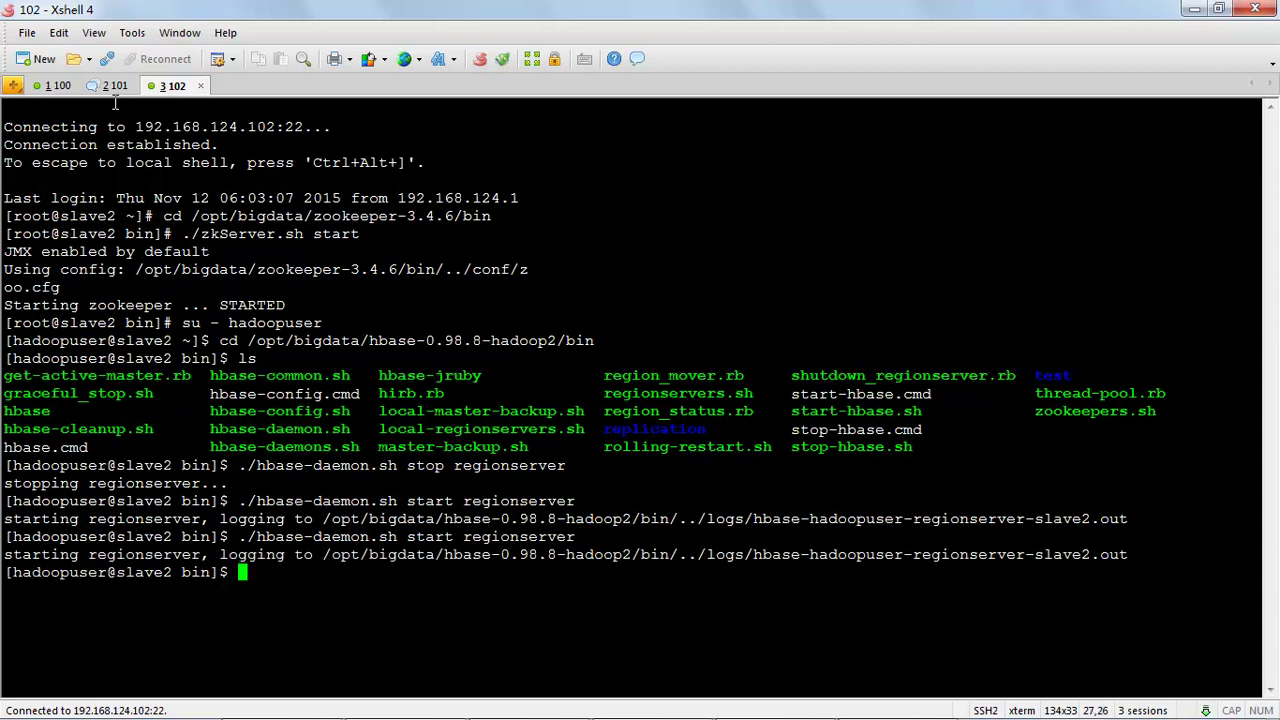
- Return to the slave1 session and review the HBase master log entries about region assignment through to the newest lines
{"action": "left_click", "coordinate": [112, 86]}
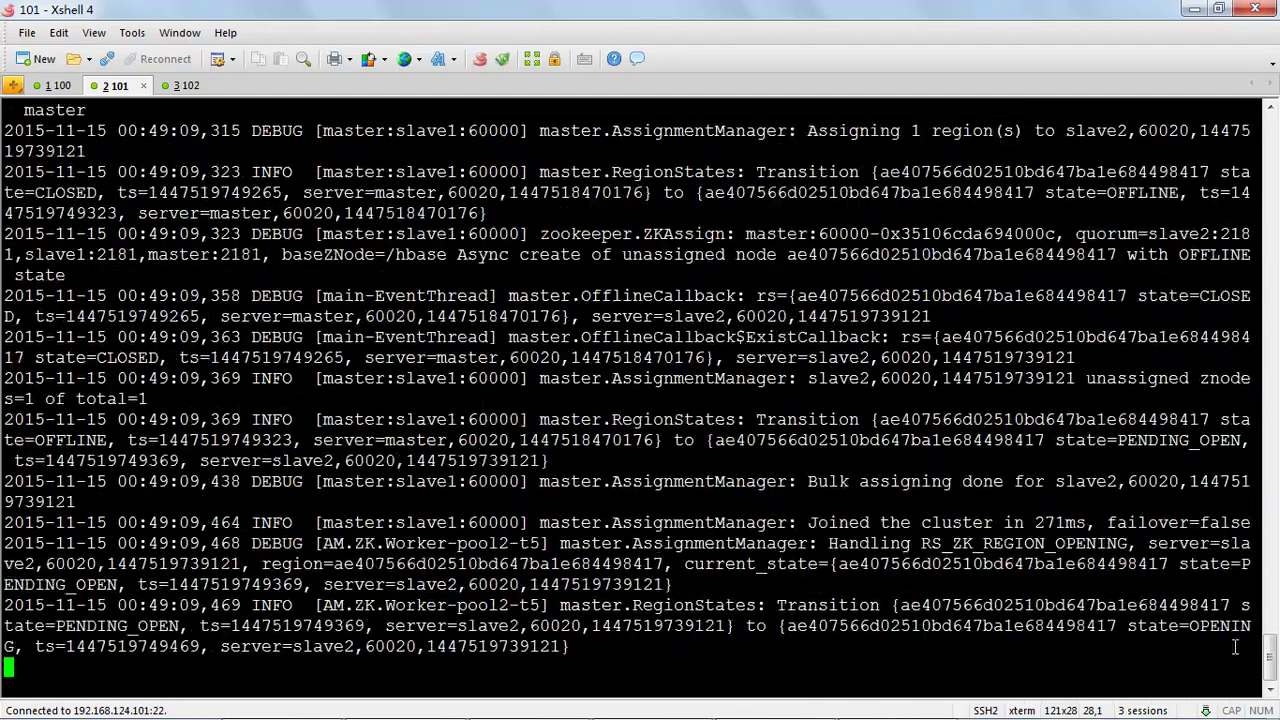
{"action": "left_click_drag", "start_coordinate": [1270, 668], "coordinate": [1254, 521]}
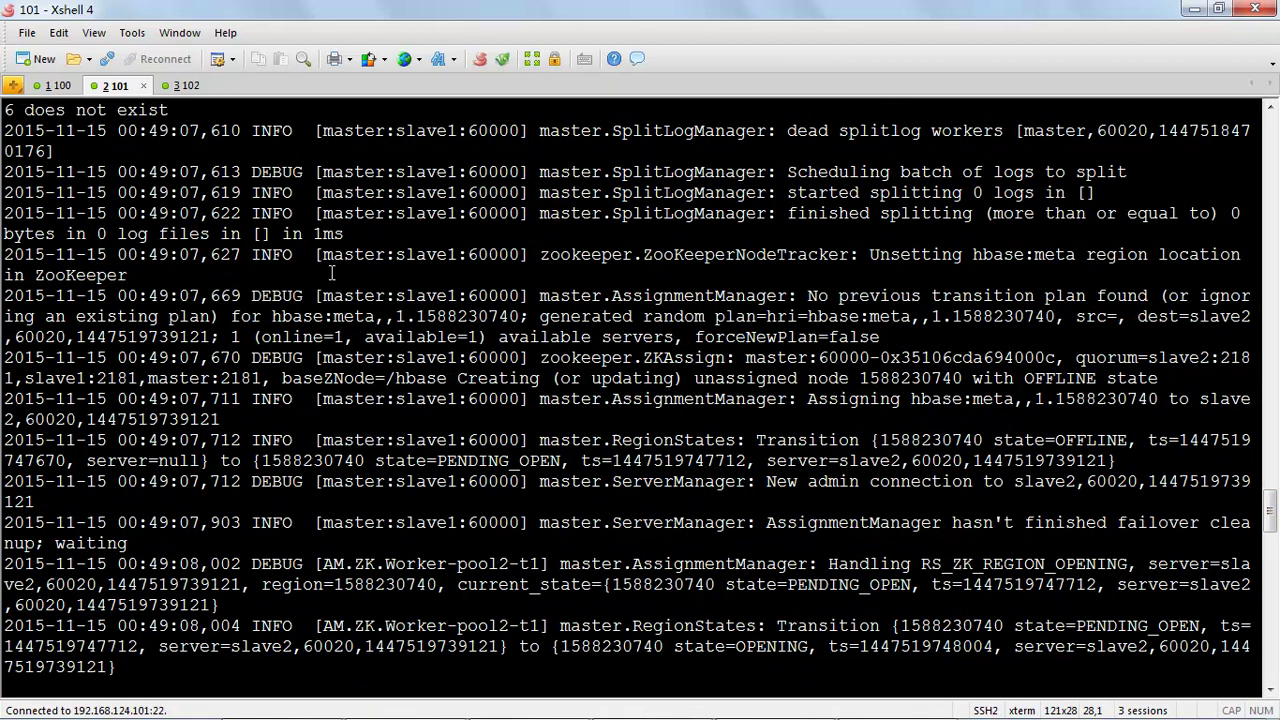
{"action": "scroll", "coordinate": [340, 278], "scroll_direction": "down", "scroll_amount": 15}
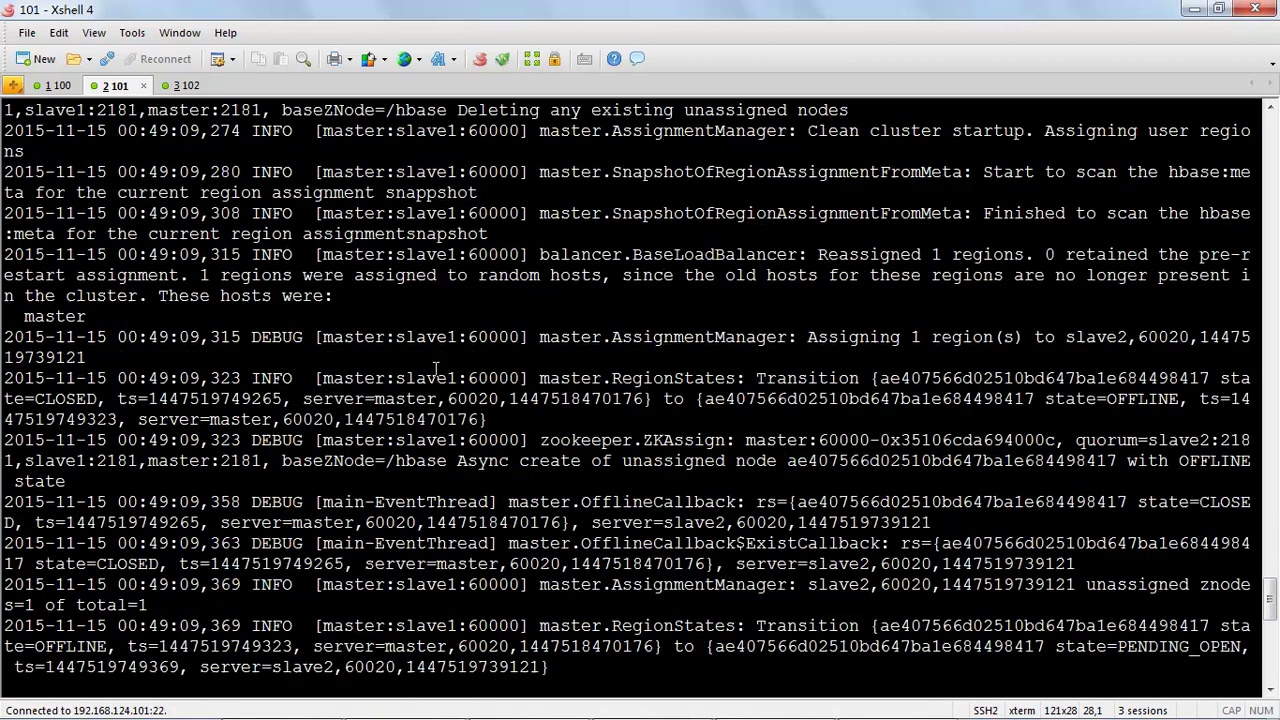
{"action": "scroll", "coordinate": [507, 385], "scroll_direction": "down", "scroll_amount": 4}
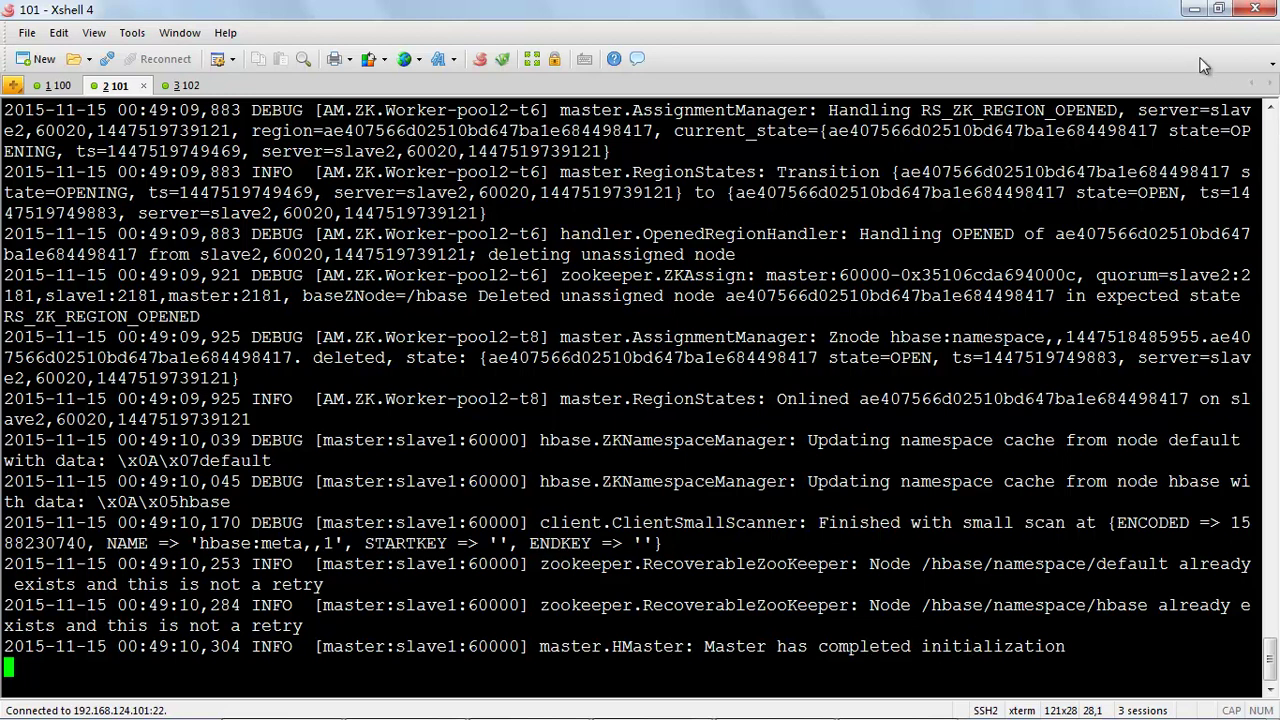
- Switch to Firefox, maximize the window and reload the HBase master status page to check the Region Servers list
{"action": "left_click", "coordinate": [1194, 9]}
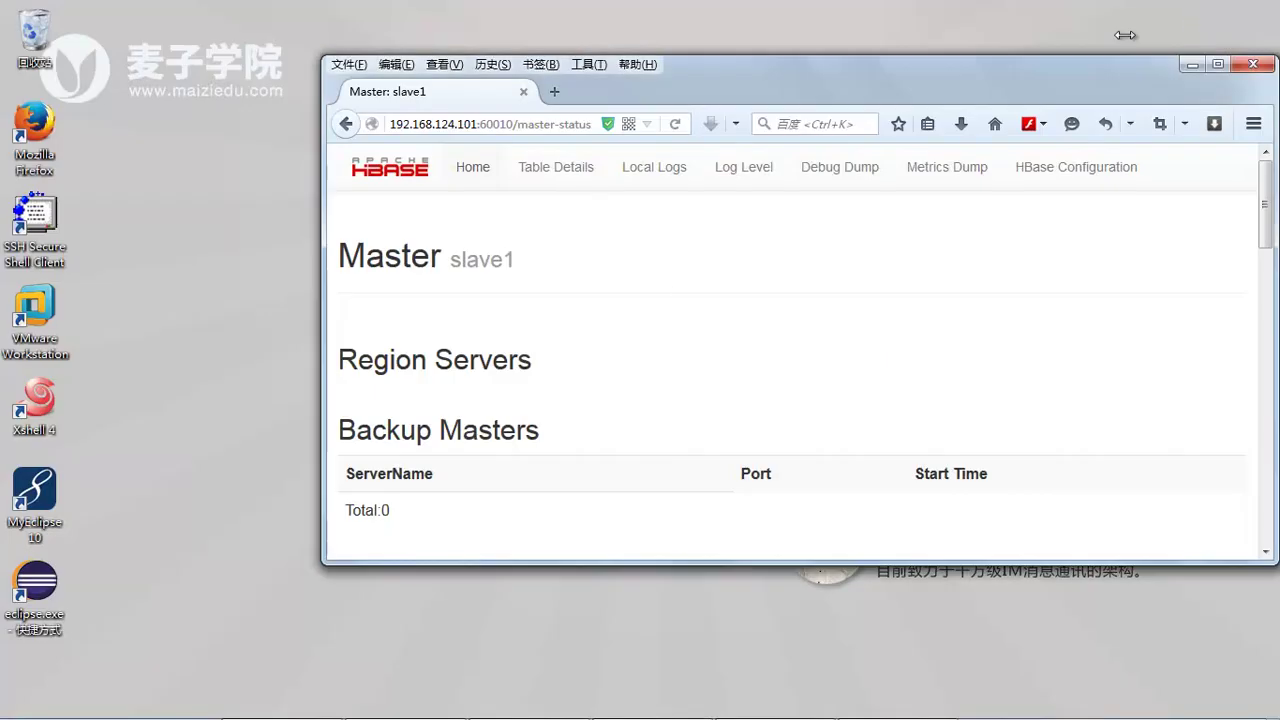
{"action": "double_click", "coordinate": [712, 75]}
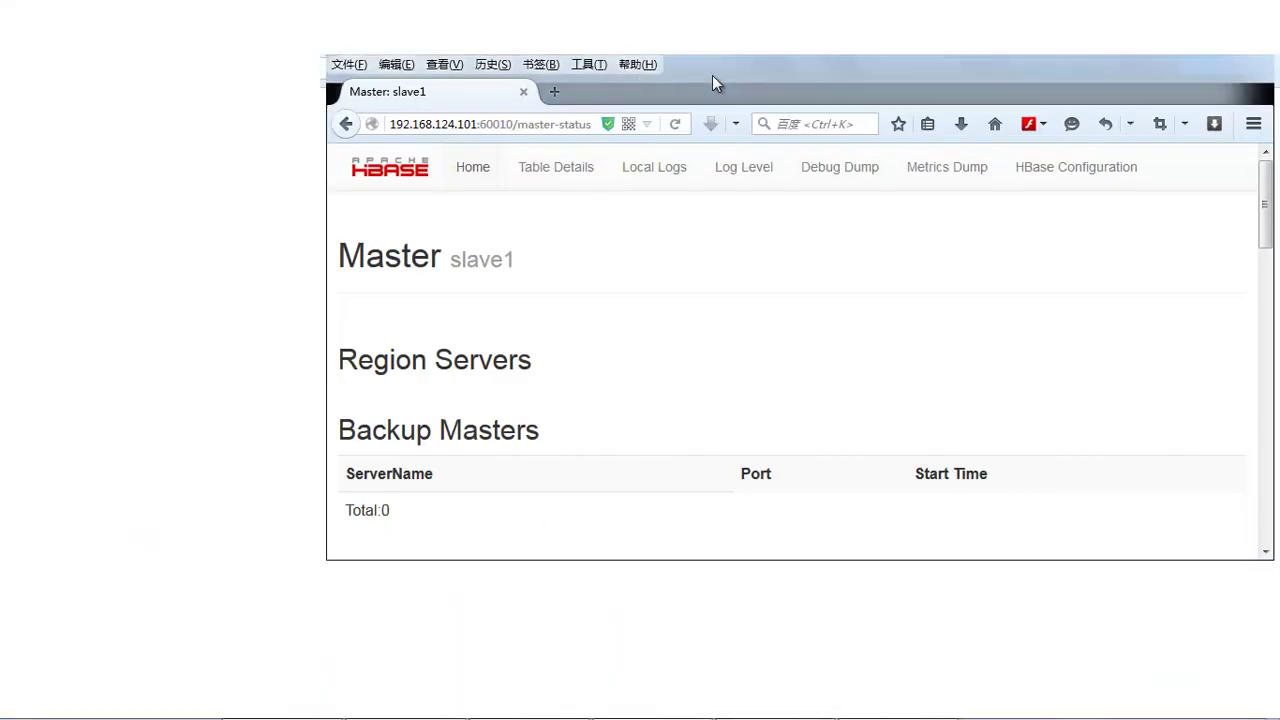
{"action": "scroll", "coordinate": [429, 466], "scroll_direction": "down", "scroll_amount": 4}
{"action": "scroll", "coordinate": [429, 466], "scroll_direction": "up", "scroll_amount": 3}
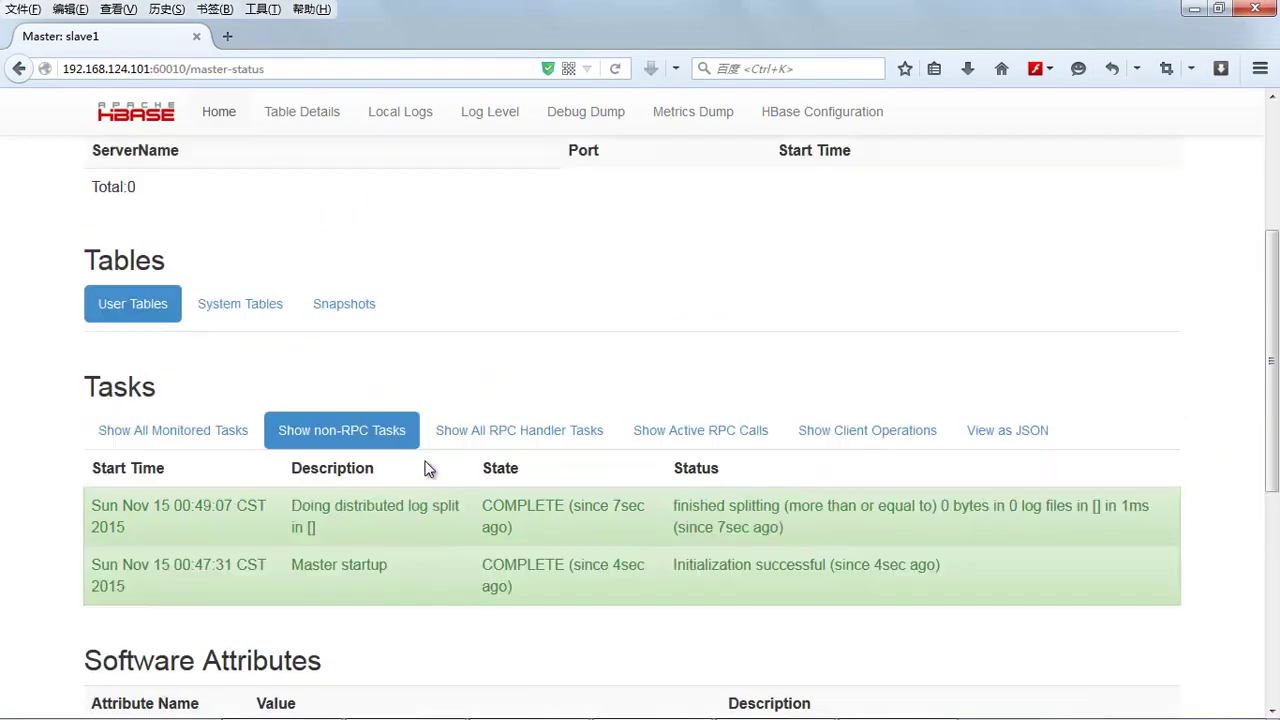
{"action": "right_click", "coordinate": [419, 373]}
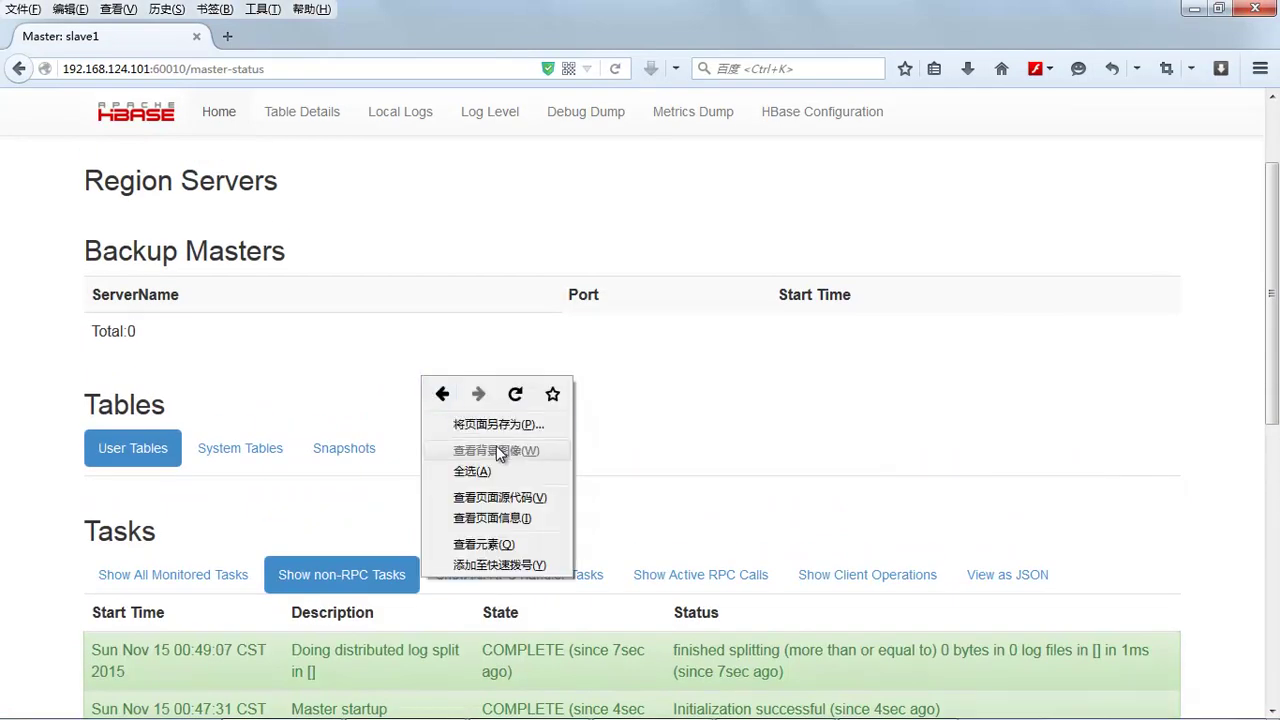
{"action": "left_click", "coordinate": [510, 390]}
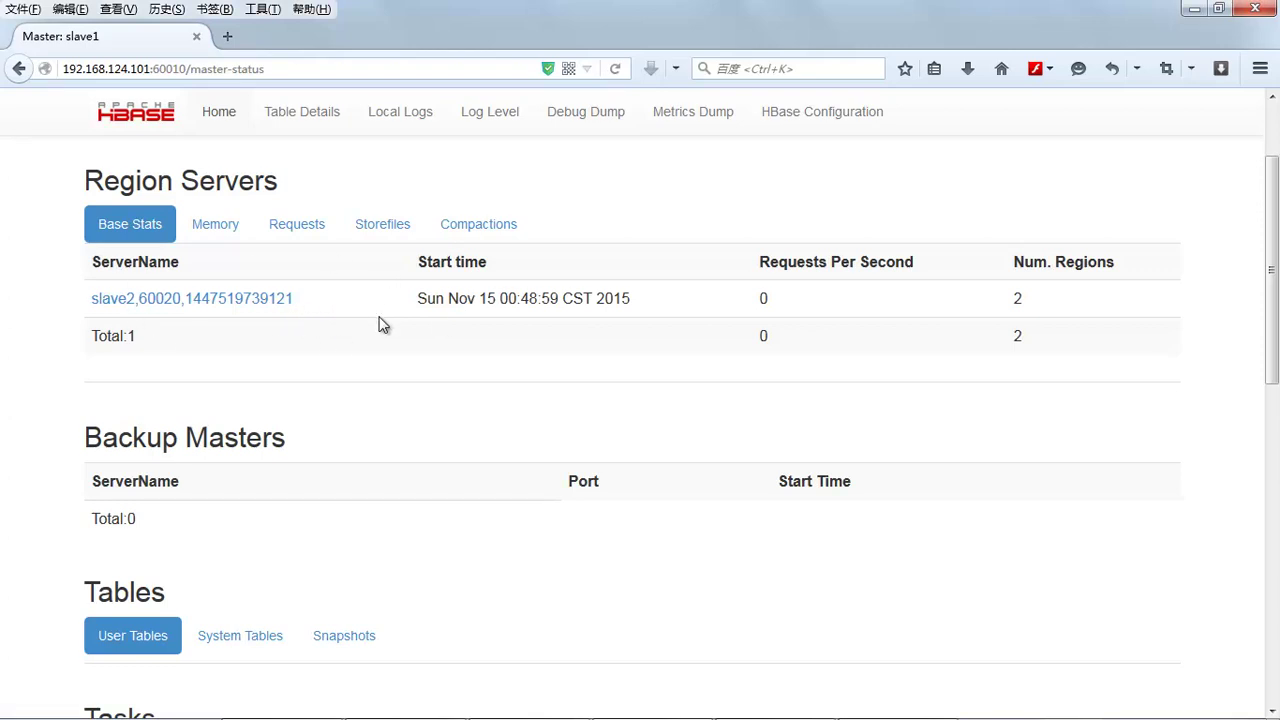
{"action": "scroll", "coordinate": [380, 325], "scroll_direction": "up", "scroll_amount": 2}
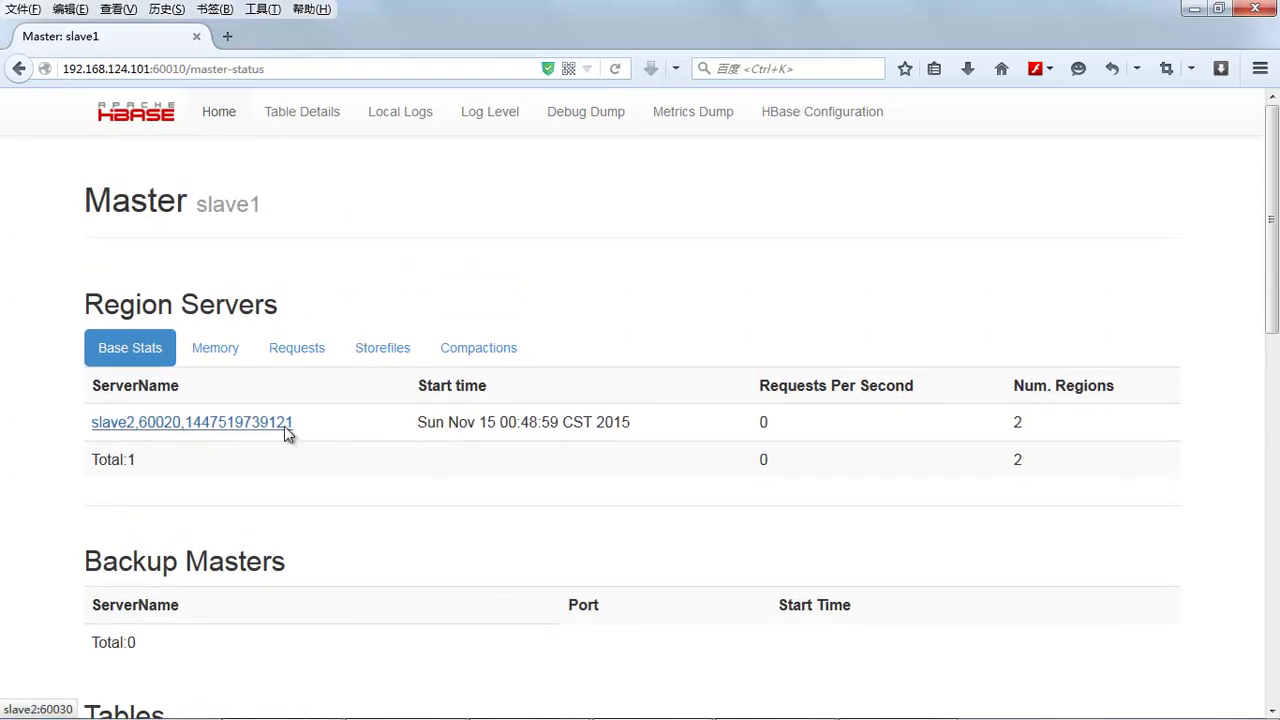
- Switch to the master node's session (100) in Xshell, quit the ZooKeeper client and print the working directory with pwd
{"action": "mouse_move", "coordinate": [550, 716]}
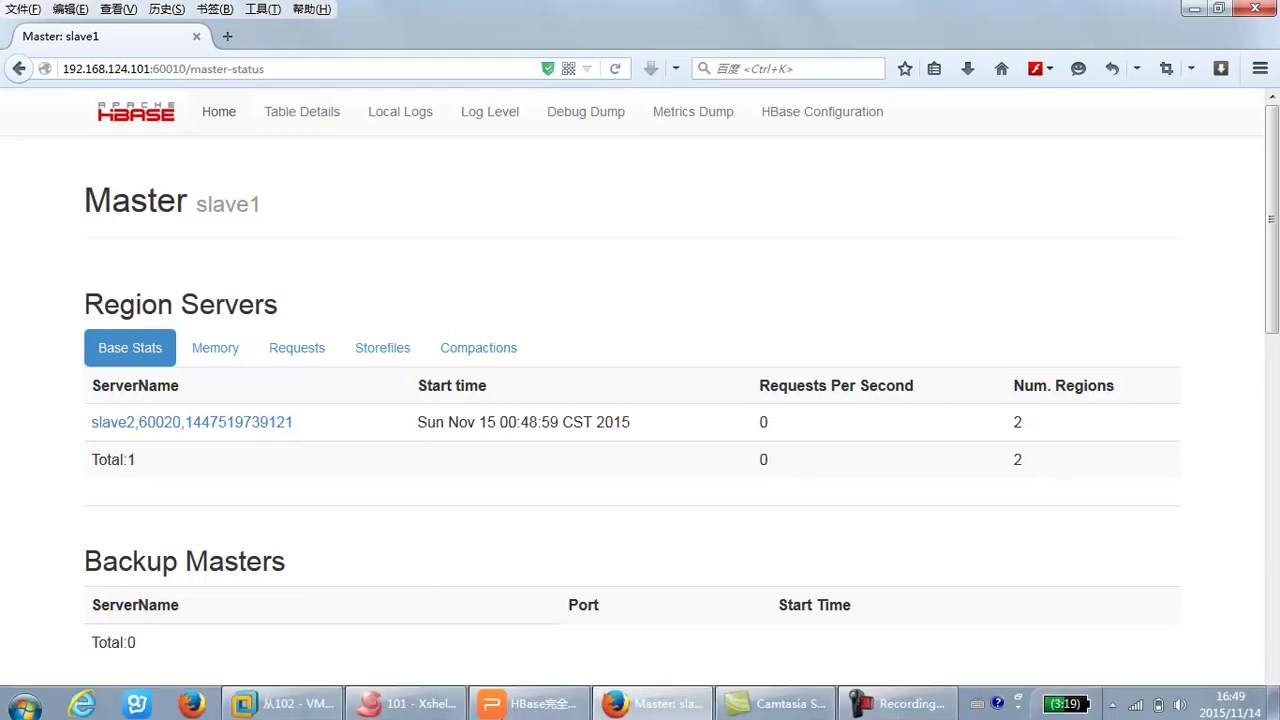
{"action": "left_click", "coordinate": [405, 701]}
{"action": "left_click", "coordinate": [57, 86]}
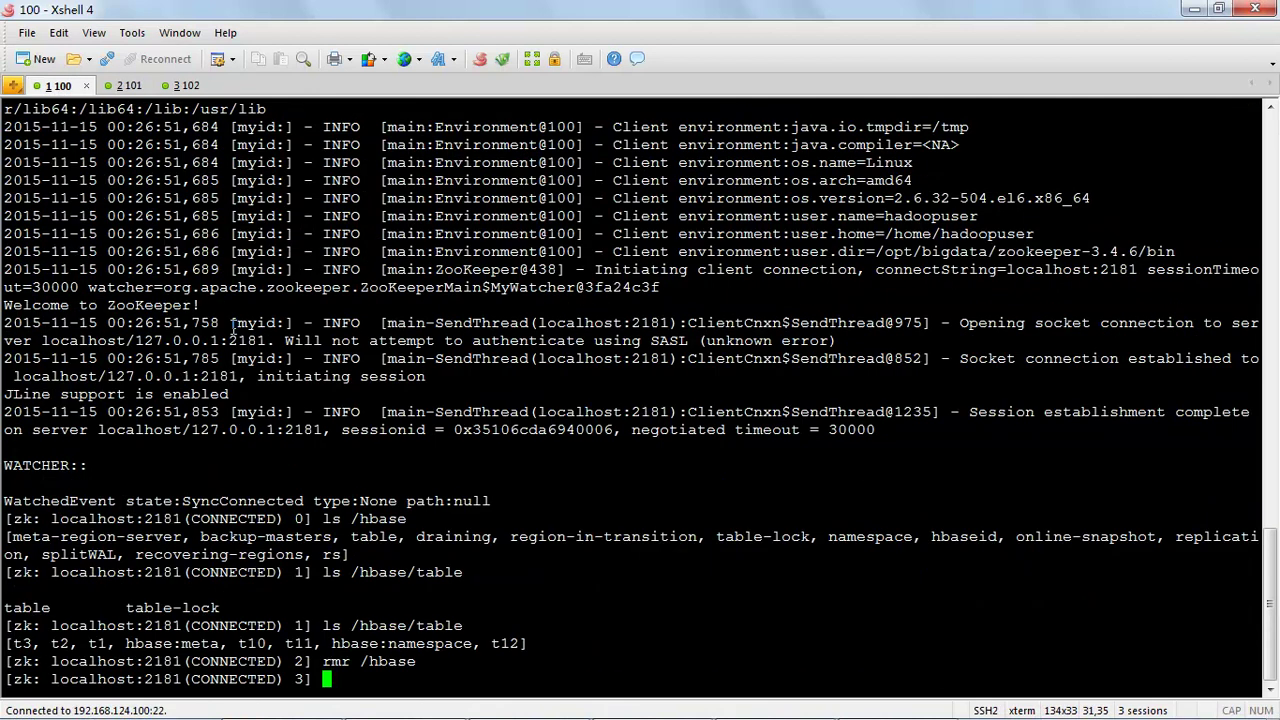
{"action": "type", "text": "quit"}
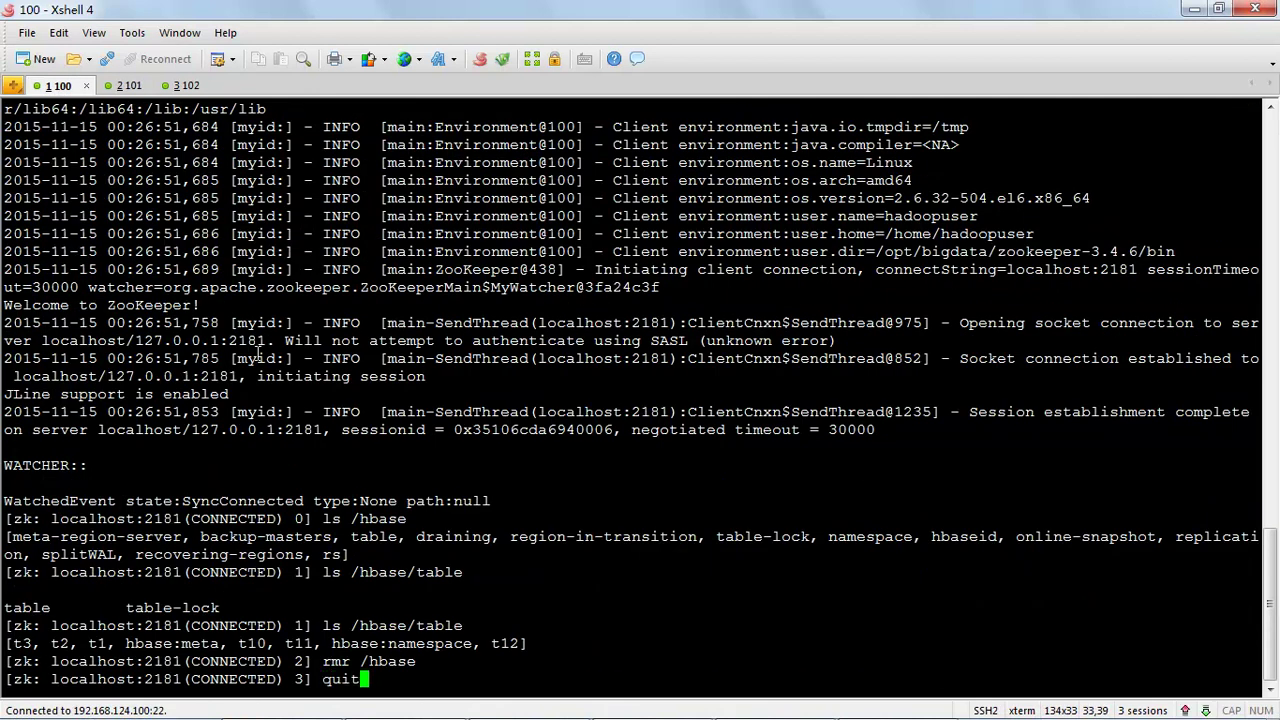
{"action": "key", "text": "Return"}
{"action": "type", "text": "cd"}
{"action": "key", "text": "BackSpace"}
{"action": "key", "text": "BackSpace"}
{"action": "type", "text": "pwd"}
{"action": "key", "text": "Return"}
- Change to the /opt/bigdata/hbase-0.98.8-hadoop2/bin directory on the master node
{"action": "type", "text": "cd .."}
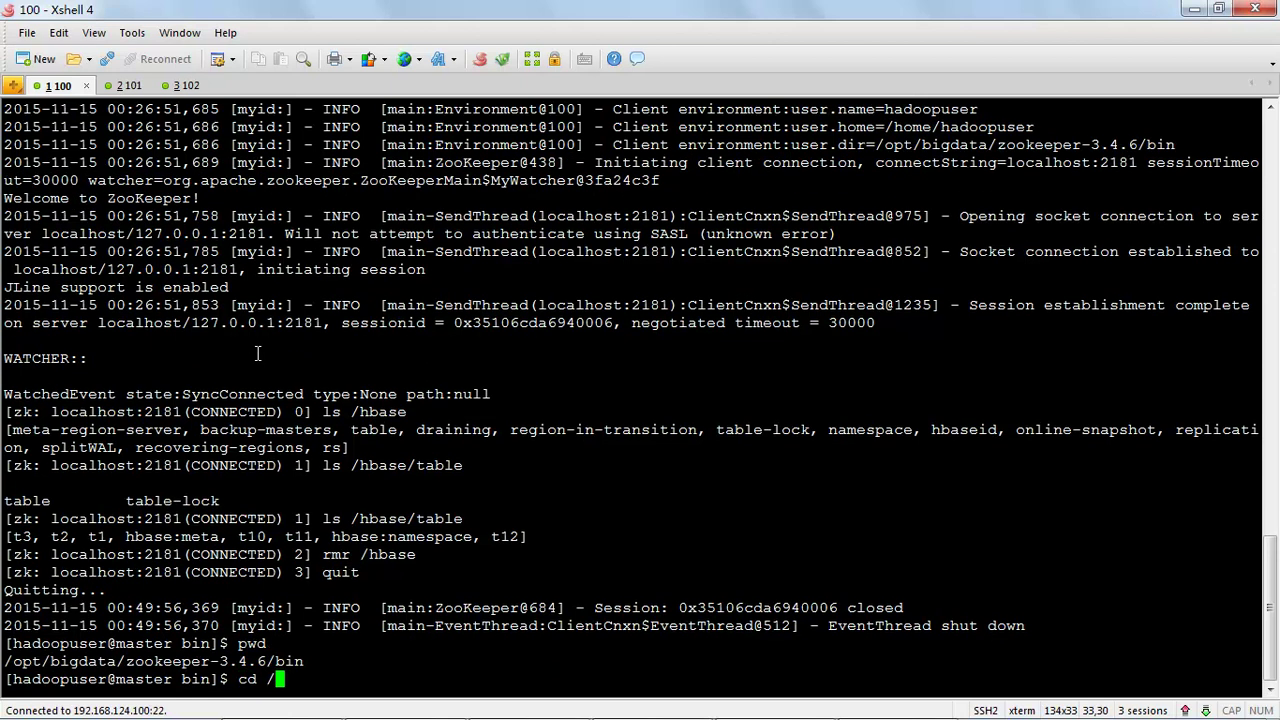
{"action": "key", "text": "BackSpace"}
{"action": "key", "text": "BackSpace"}
{"action": "key", "text": "BackSpace"}
{"action": "key", "text": "BackSpace"}
{"action": "key", "text": "BackSpace"}
{"action": "type", "text": "cd /opt/bigdata/hb"}
{"action": "key", "text": "Tab"}
{"action": "type", "text": "bin"}
{"action": "key", "text": "Return"}
- Start the region server on the master node with ./hbase-daemon.sh start regionserver
{"action": "type", "text": "./hbase-"}
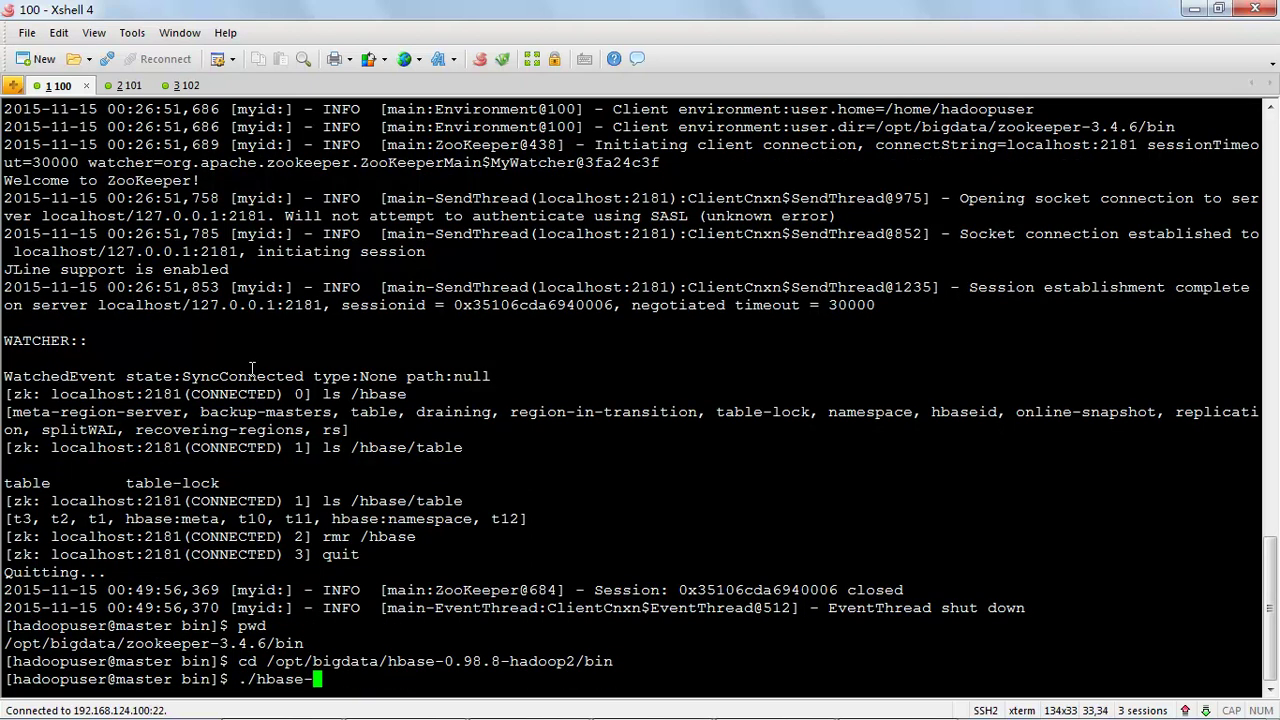
{"action": "key", "text": "Tab"}
{"action": "type", "text": ".sh start regionserve"}
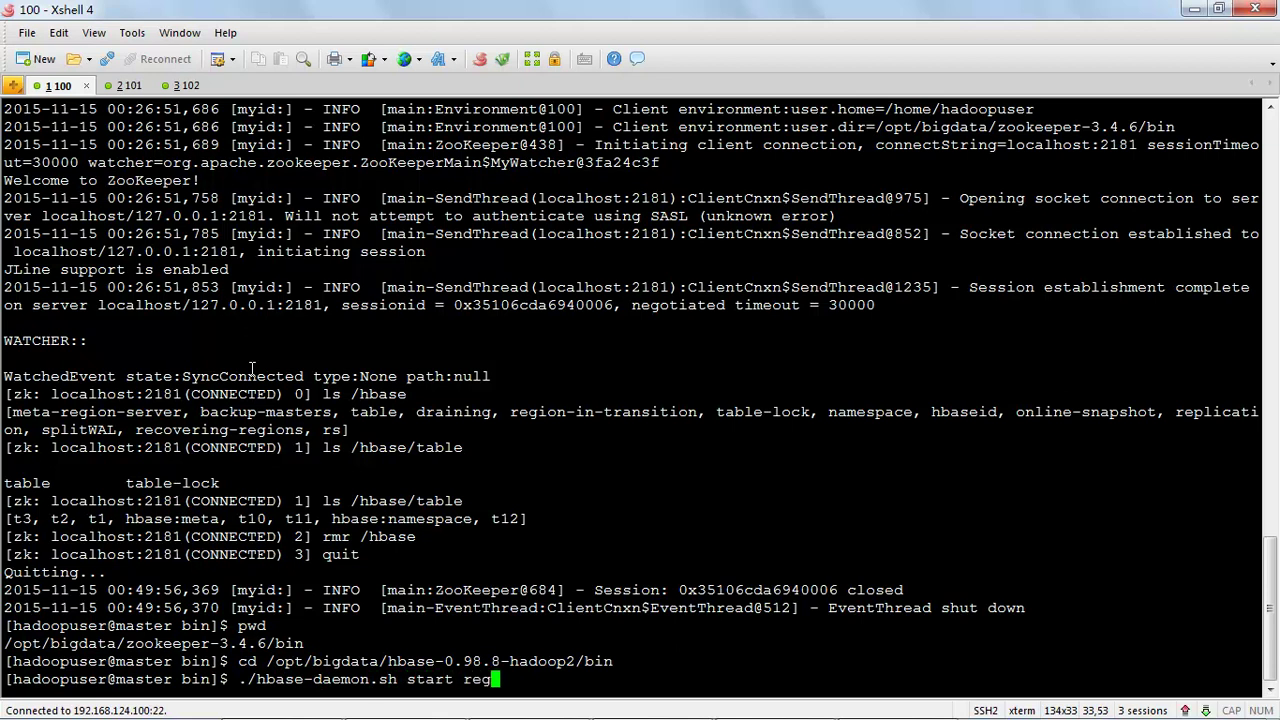
{"action": "type", "text": "r"}
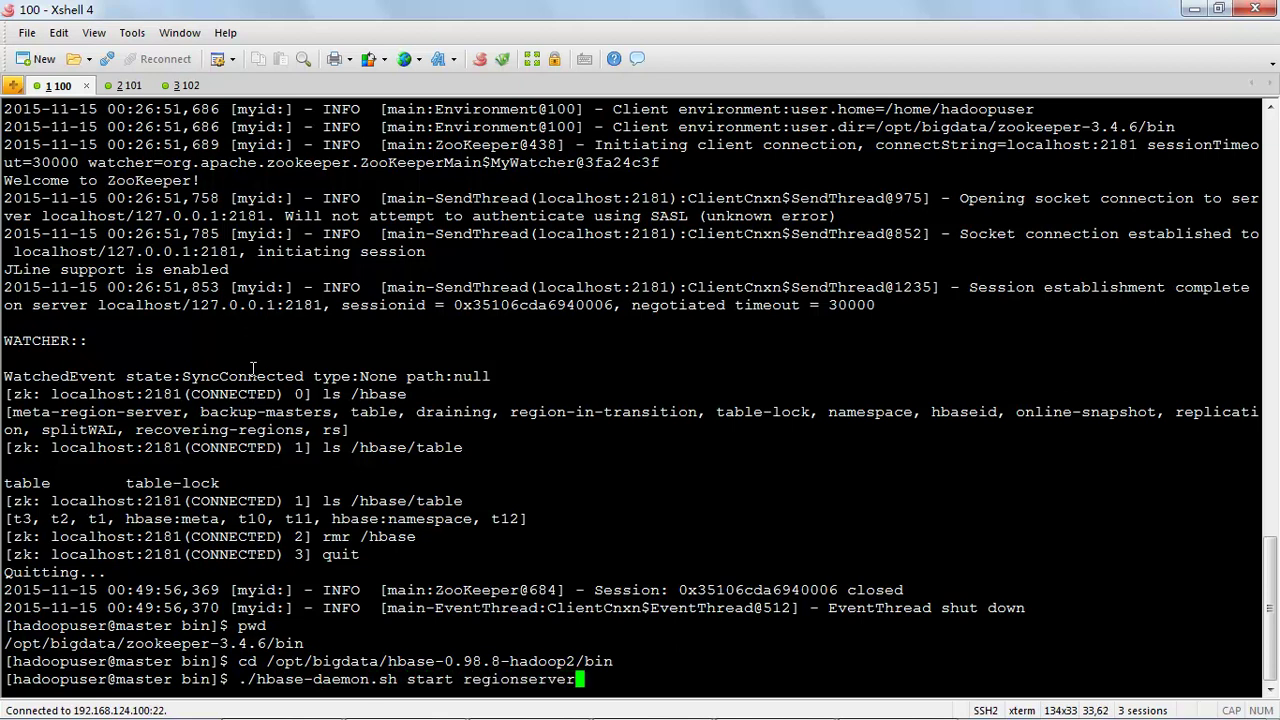
{"action": "key", "text": "Return"}
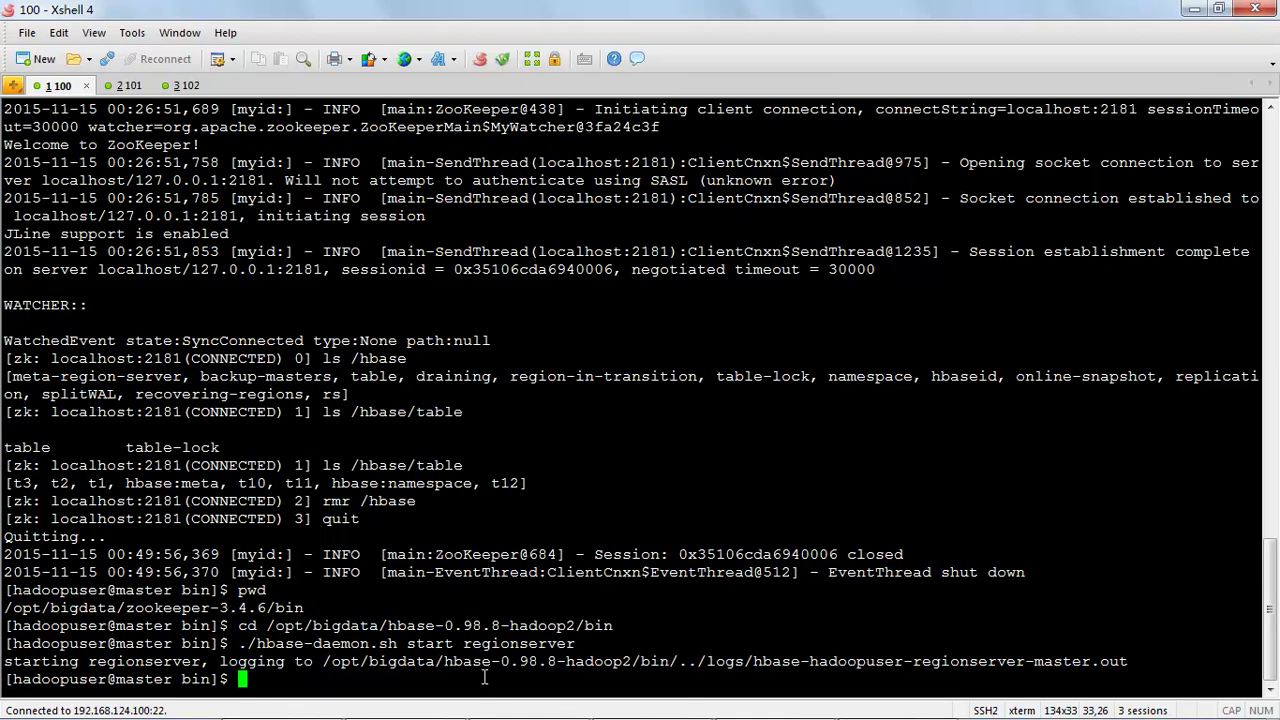
- Switch to Firefox and reload the HBase master status page repeatedly to check whether the master node's region server is listed
{"action": "left_click", "coordinate": [1193, 9]}
{"action": "right_click", "coordinate": [358, 507]}
{"action": "left_click", "coordinate": [462, 516]}
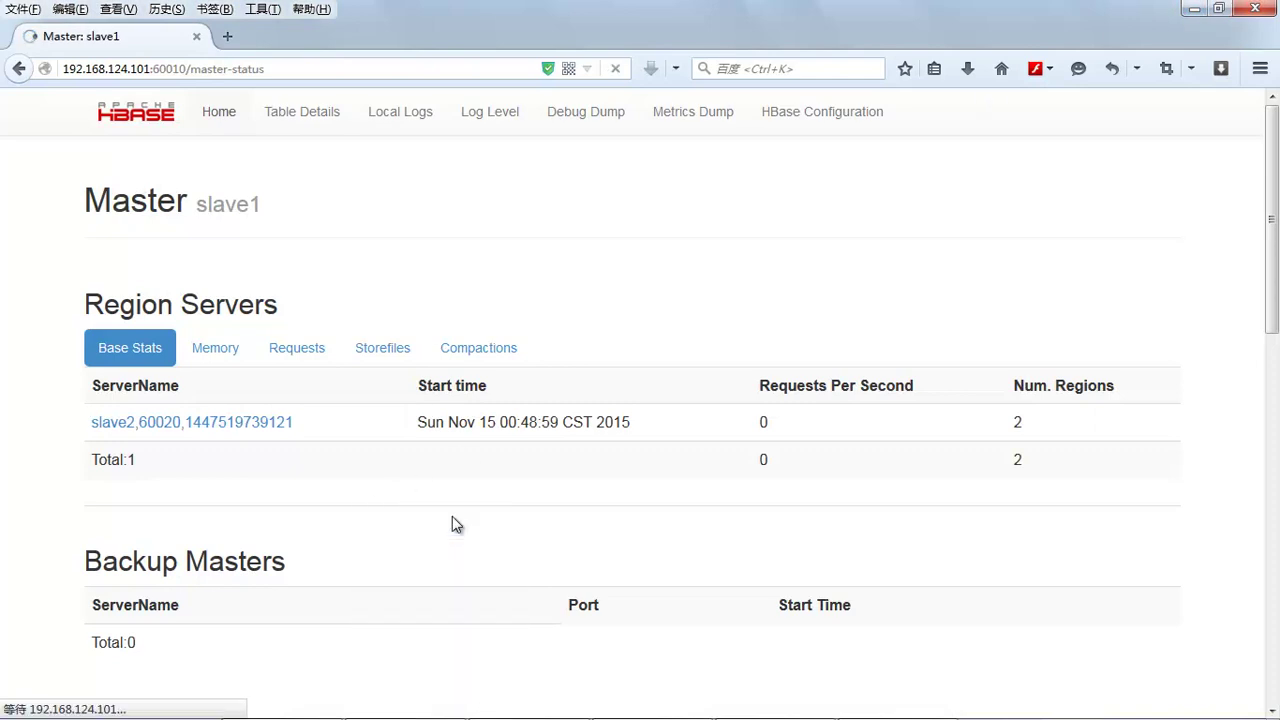
{"action": "right_click", "coordinate": [391, 496]}
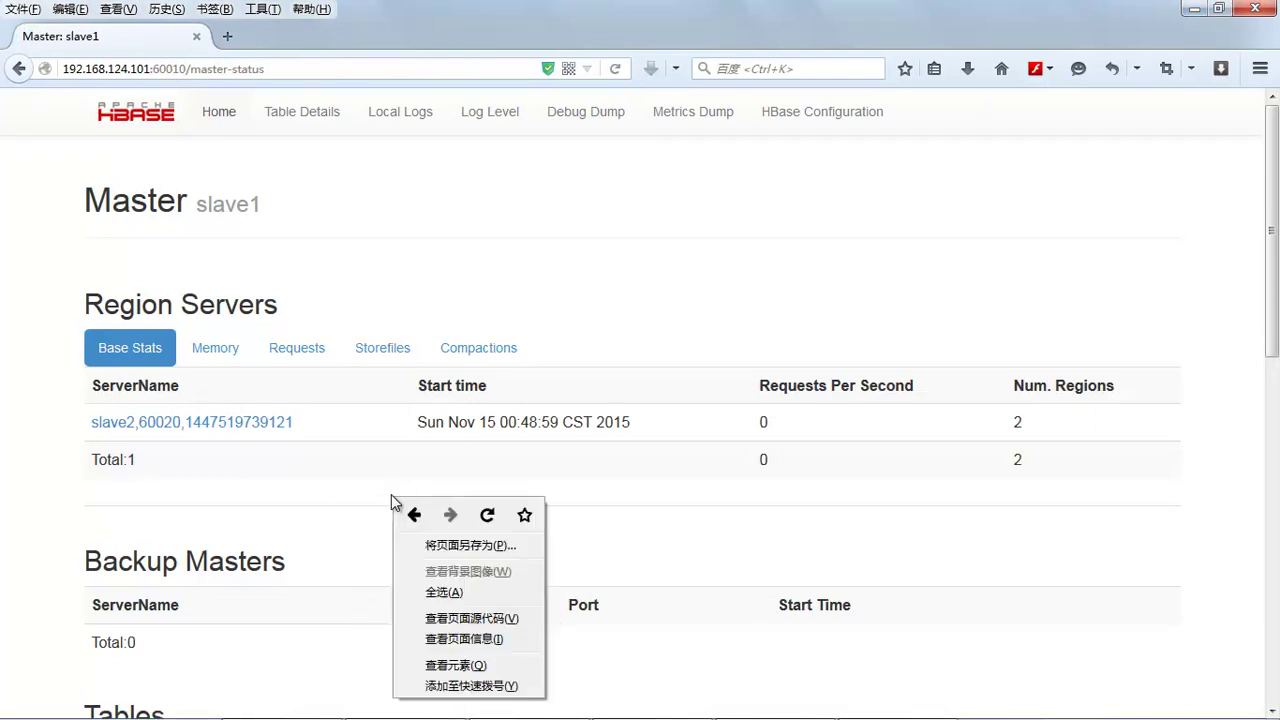
{"action": "left_click", "coordinate": [483, 514]}
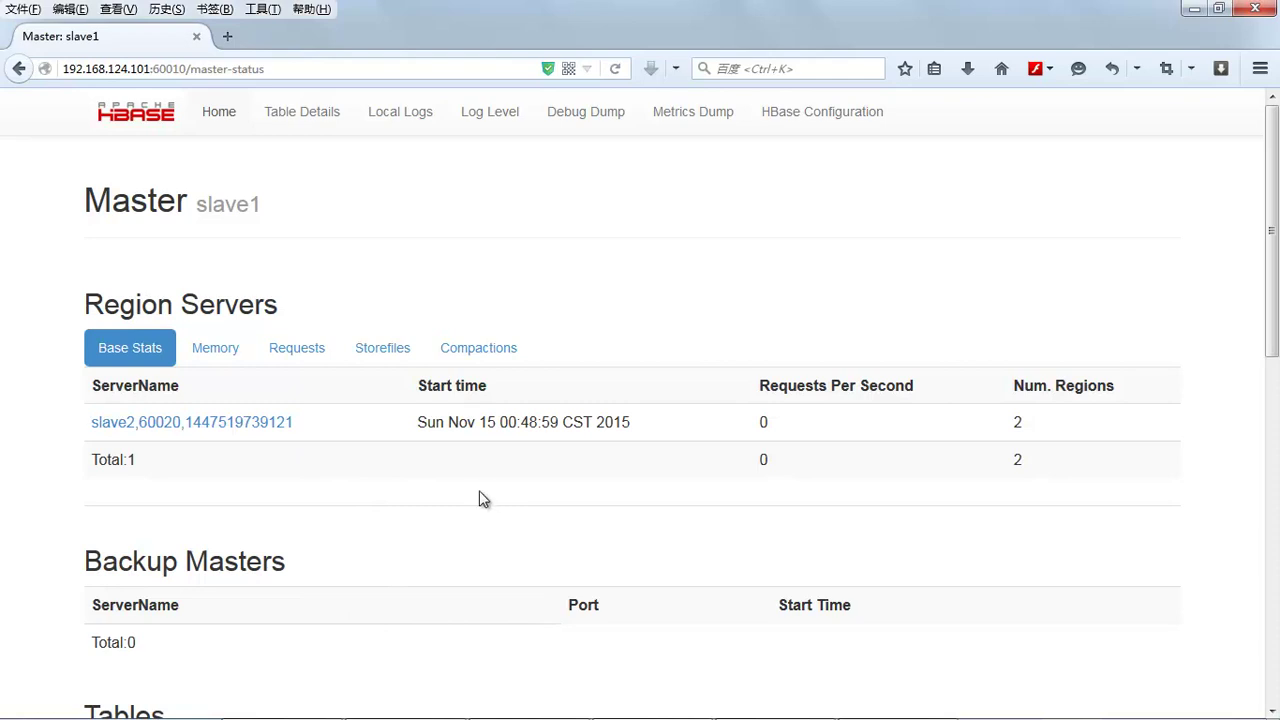
{"action": "right_click", "coordinate": [396, 462]}
{"action": "left_click", "coordinate": [494, 476]}
{"action": "right_click", "coordinate": [423, 487]}
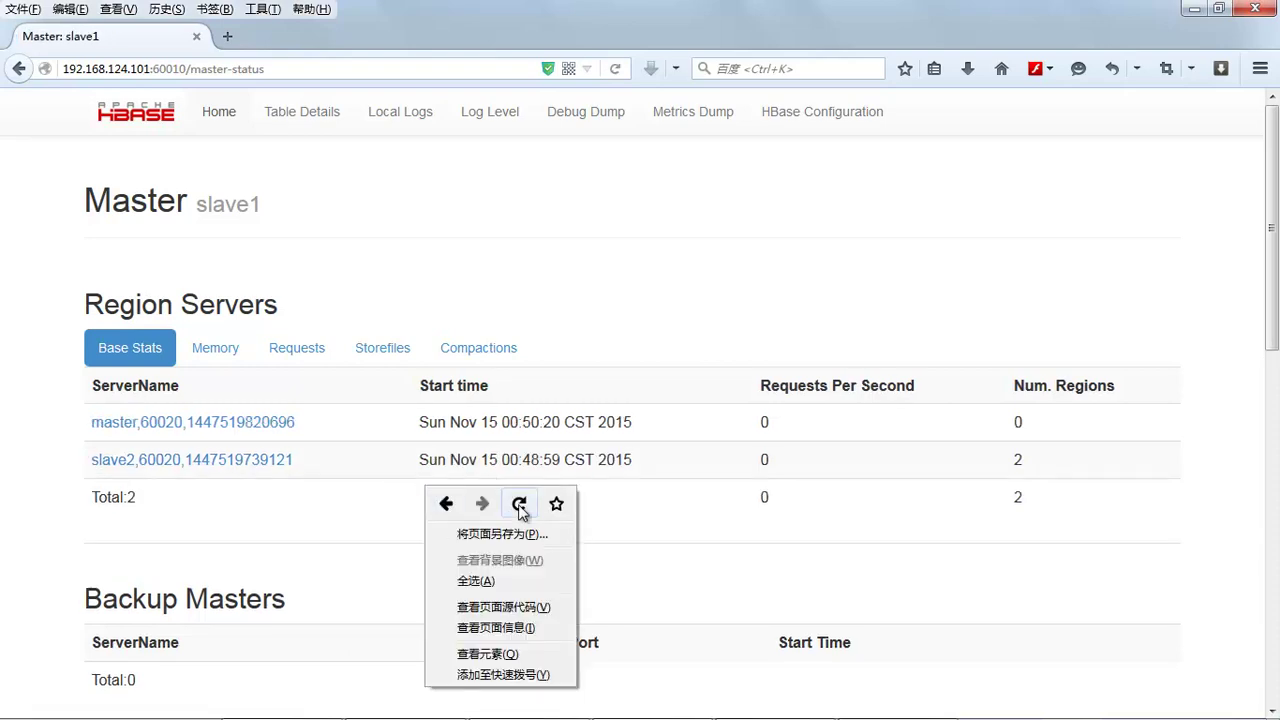
{"action": "left_click", "coordinate": [518, 503]}
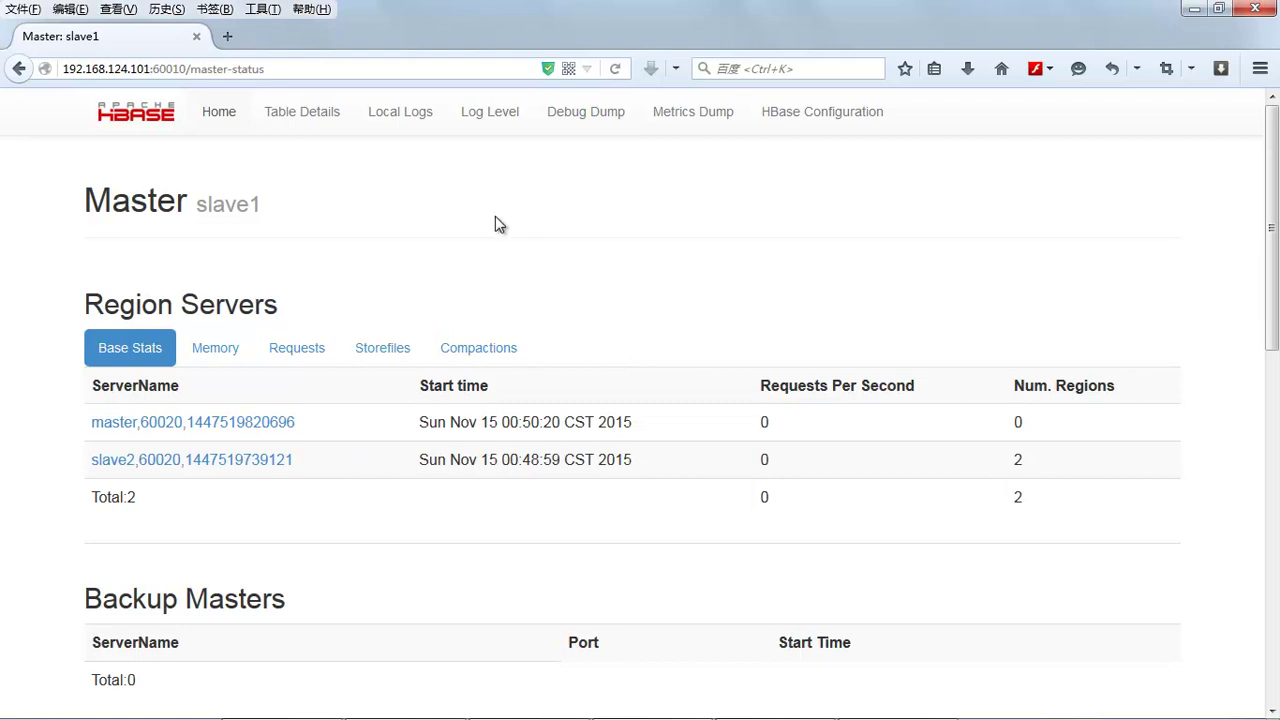
- Switch to the slave1 session in Xshell, stop following the log, run jps and highlight the HMaster entry
{"action": "left_click", "coordinate": [1195, 8]}
{"action": "mouse_move", "coordinate": [650, 714]}
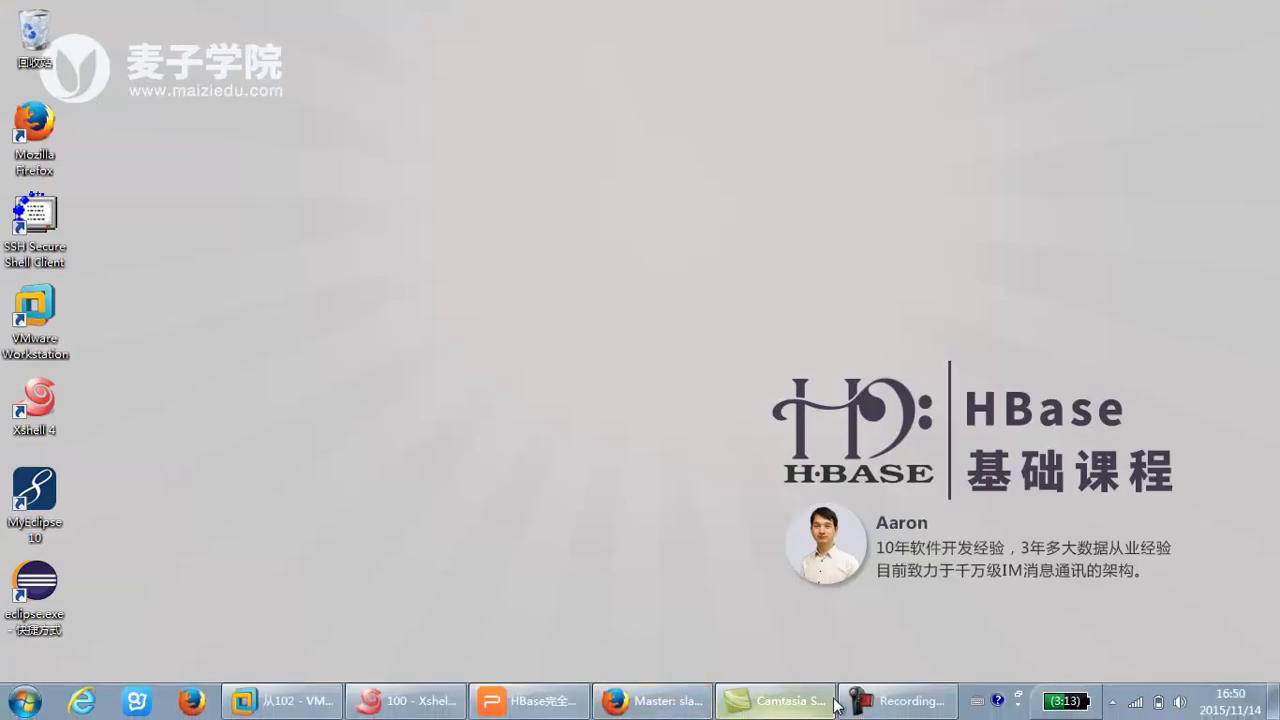
{"action": "left_click", "coordinate": [405, 701]}
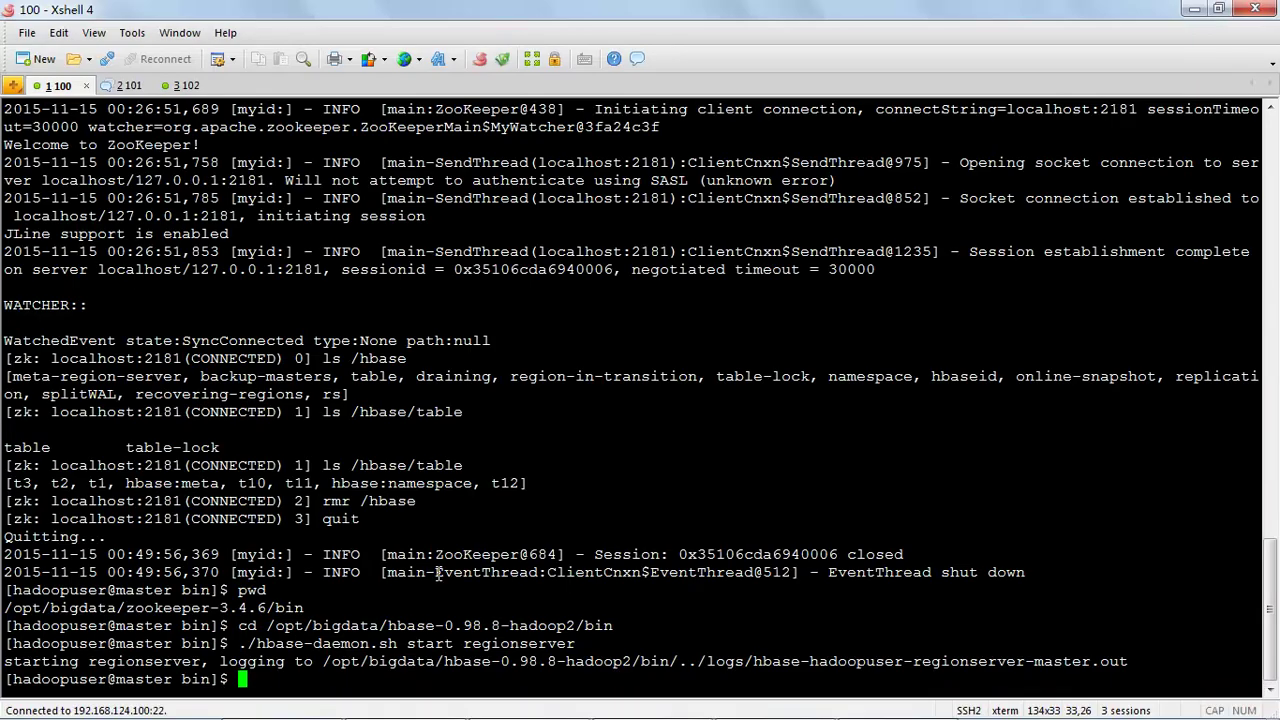
{"action": "left_click", "coordinate": [131, 88]}
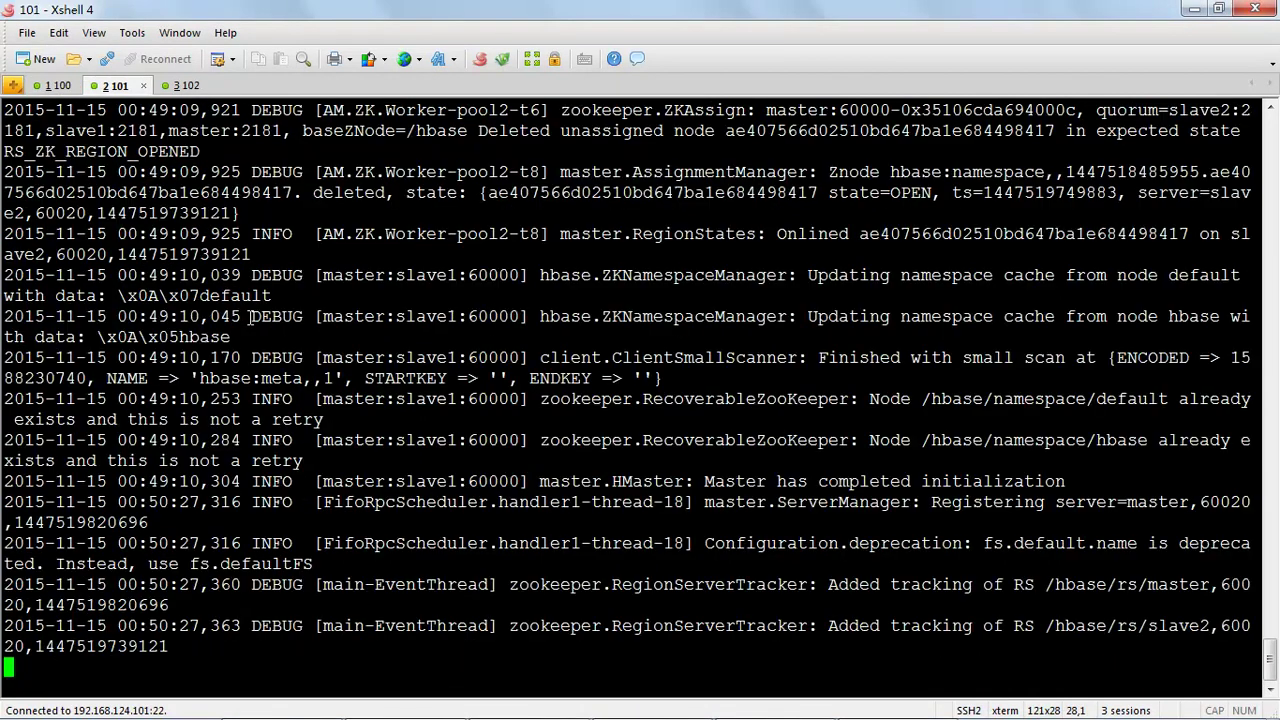
{"action": "key", "text": "ctrl+c"}
{"action": "type", "text": "jps"}
{"action": "key", "text": "Return"}
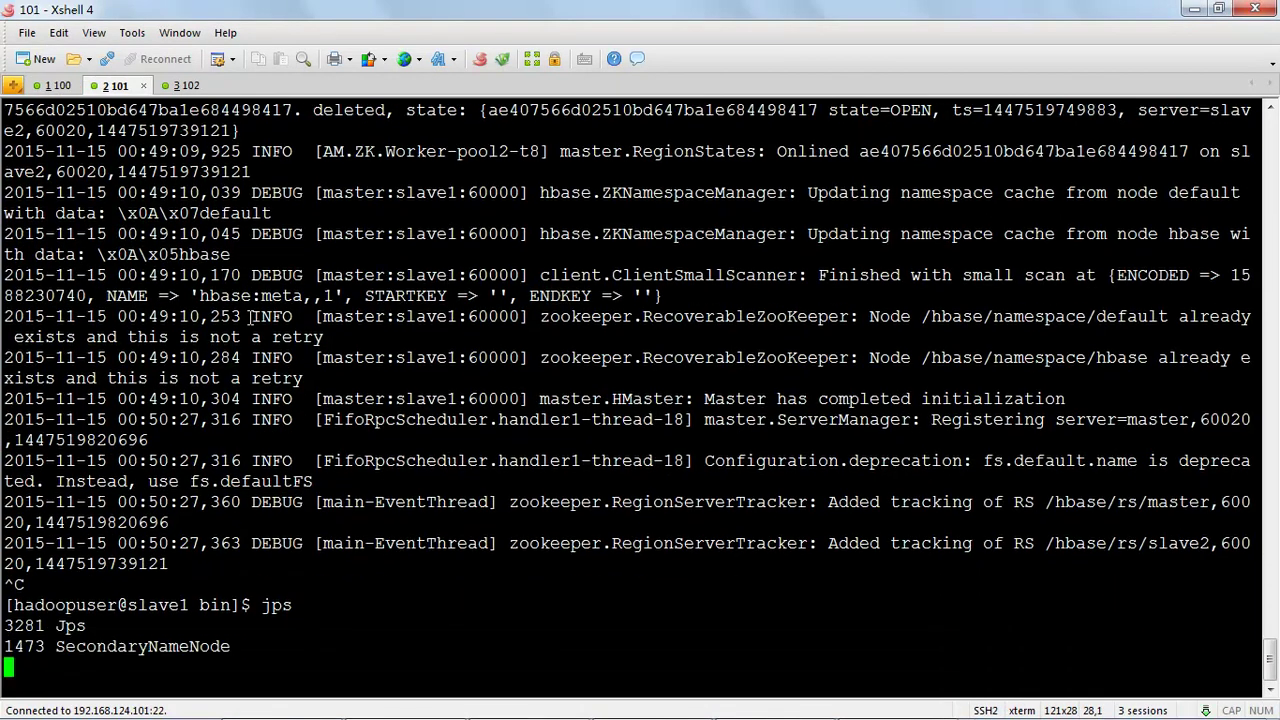
{"action": "double_click", "coordinate": [78, 605]}
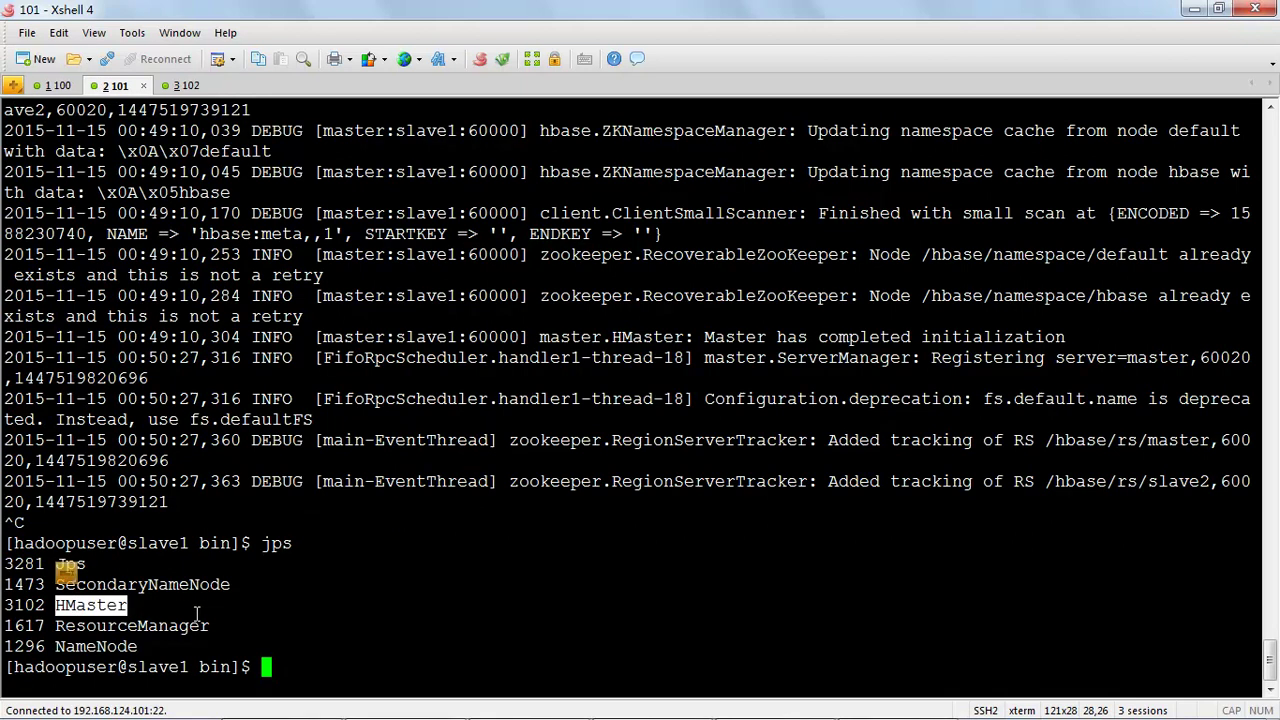
- Open the slave2 session, run jps and highlight the HRegionServer entry to check its process, then clear the highlight
{"action": "left_click", "coordinate": [176, 86]}
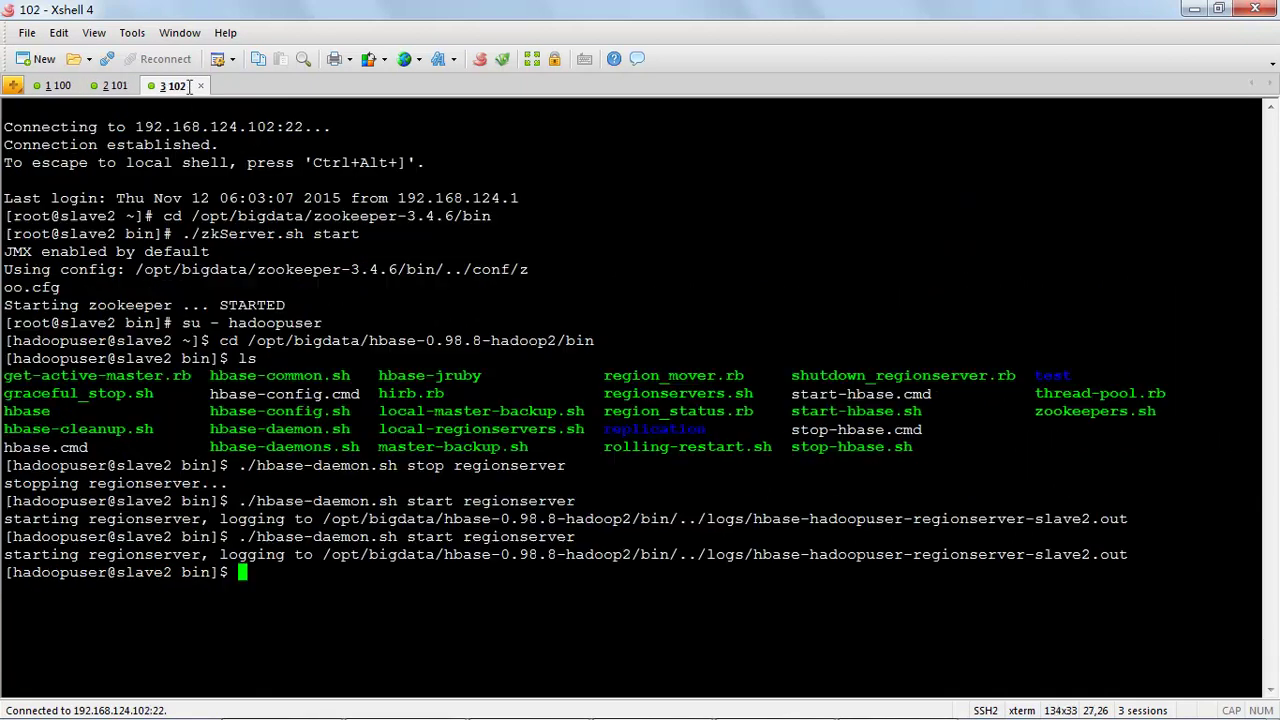
{"action": "type", "text": "jps"}
{"action": "key", "text": "Return"}
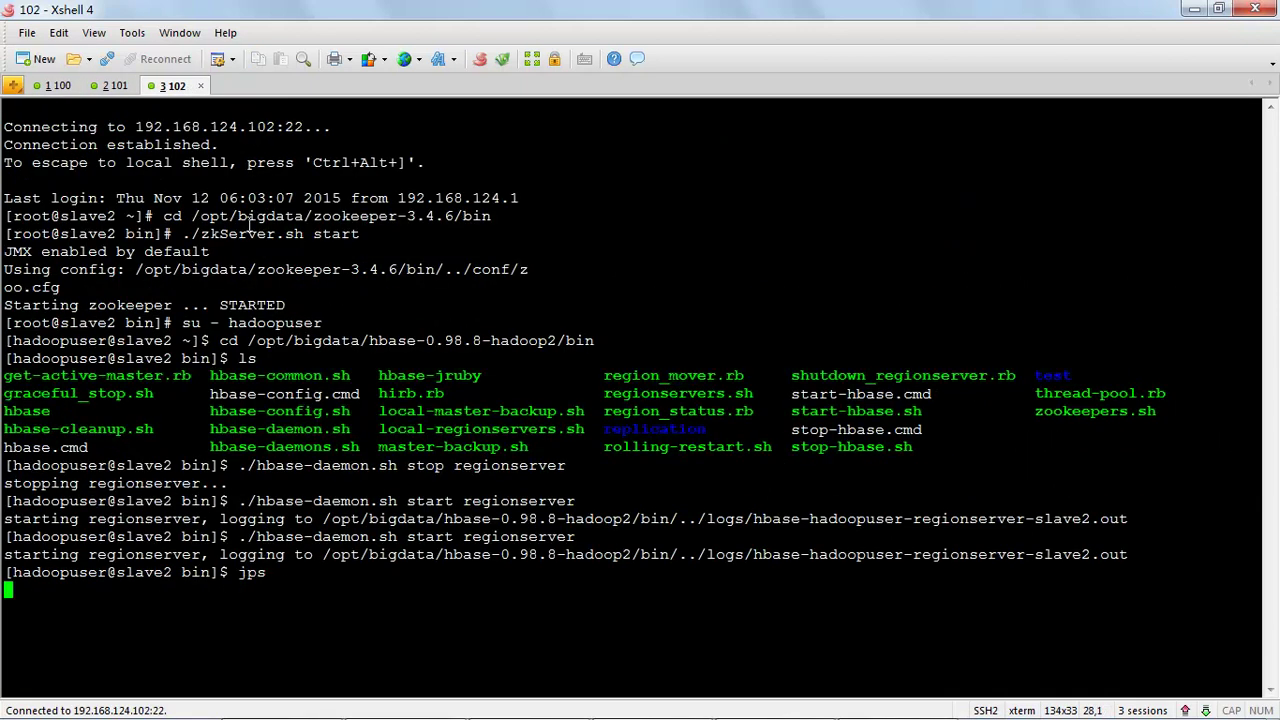
{"action": "double_click", "coordinate": [118, 644]}
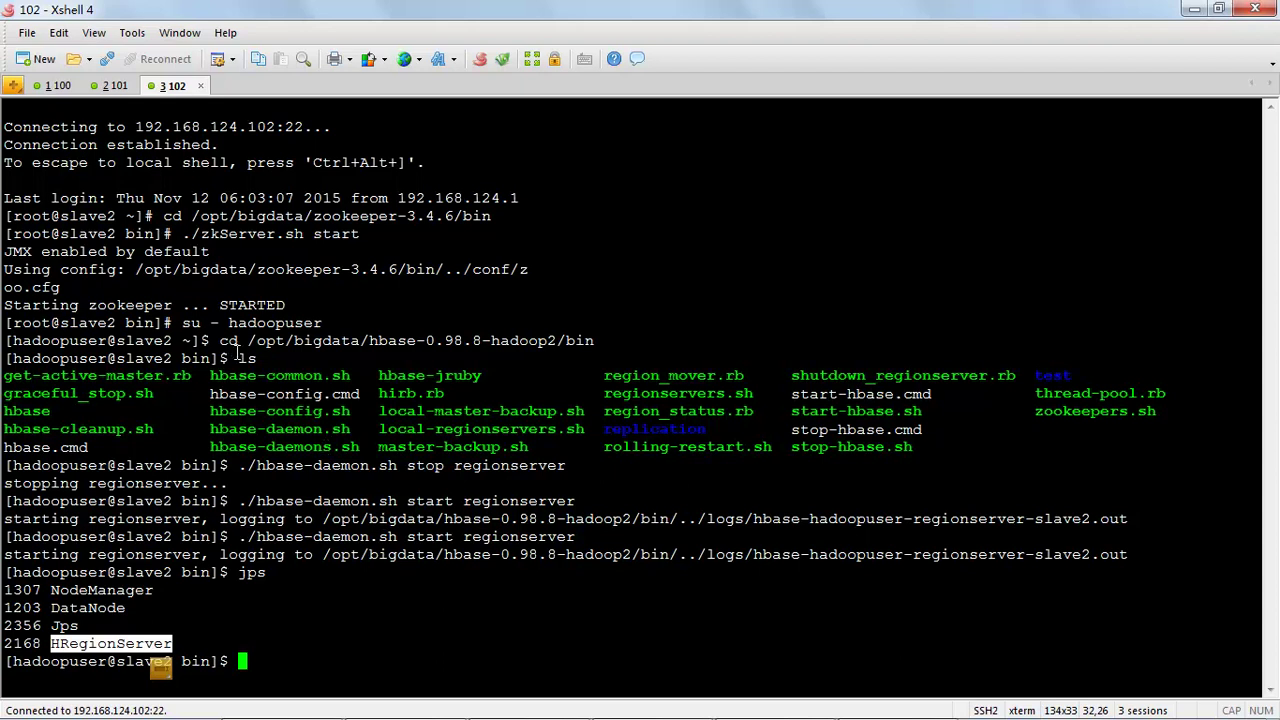
{"action": "left_click", "coordinate": [276, 609]}
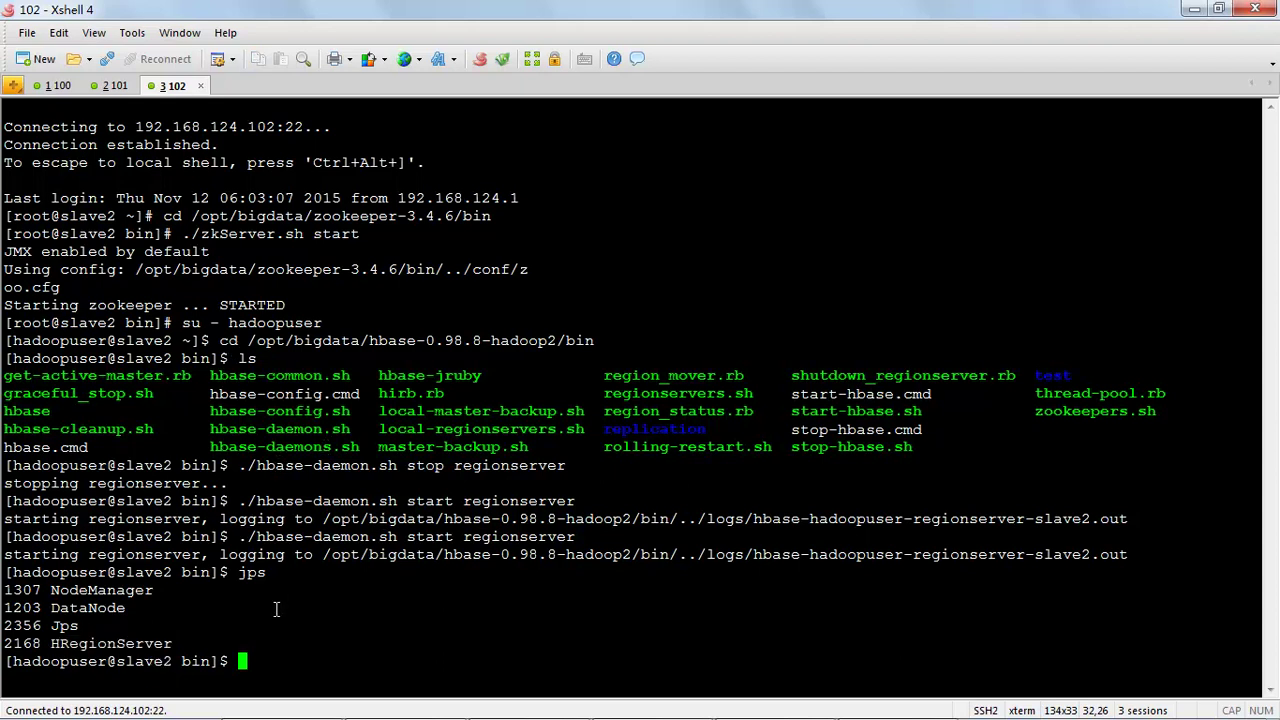